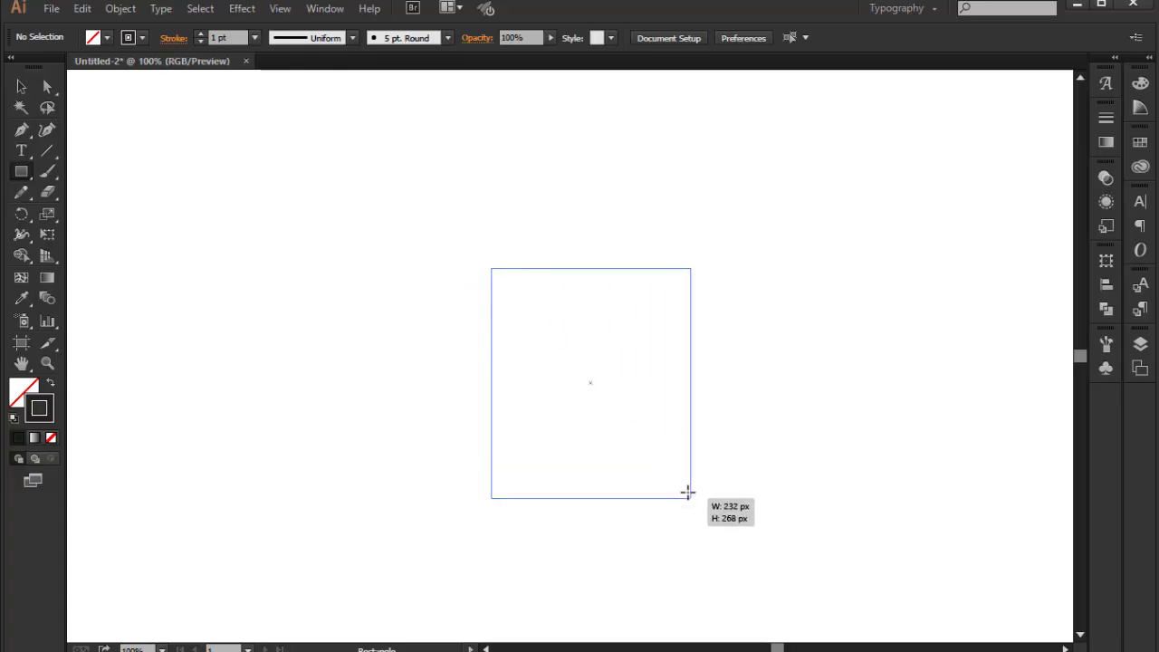
Draw rectangles for the square body, thin top ledge, two nested doorway frames and tall minaret.
drag(687, 492, 737, 545)
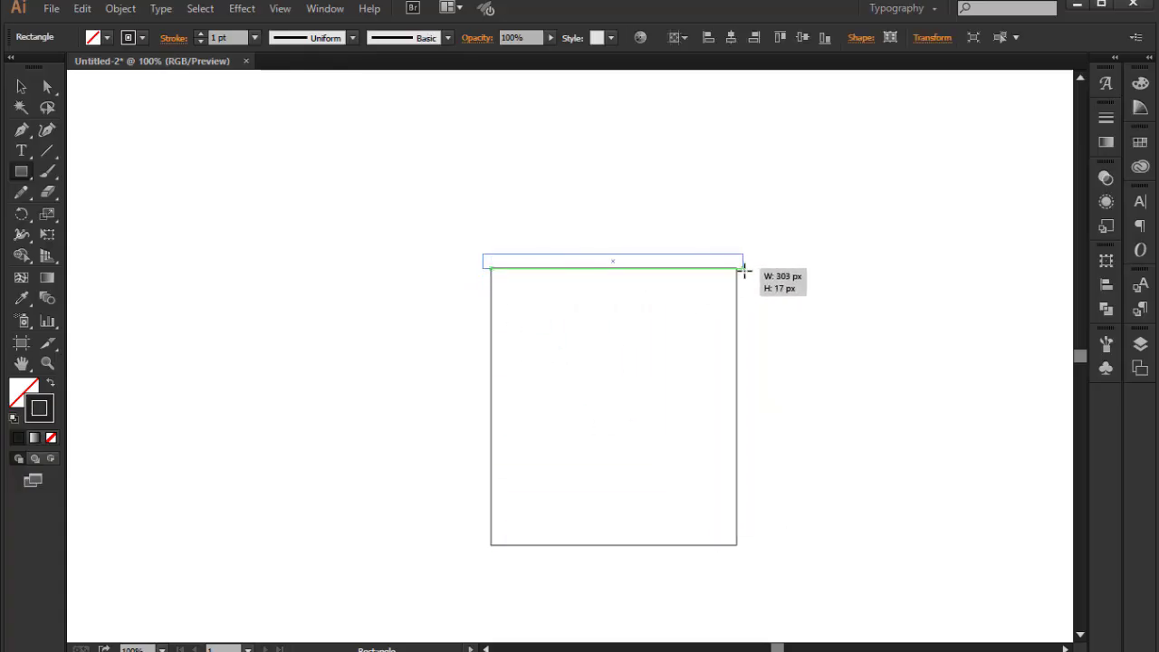
drag(483, 254, 744, 269)
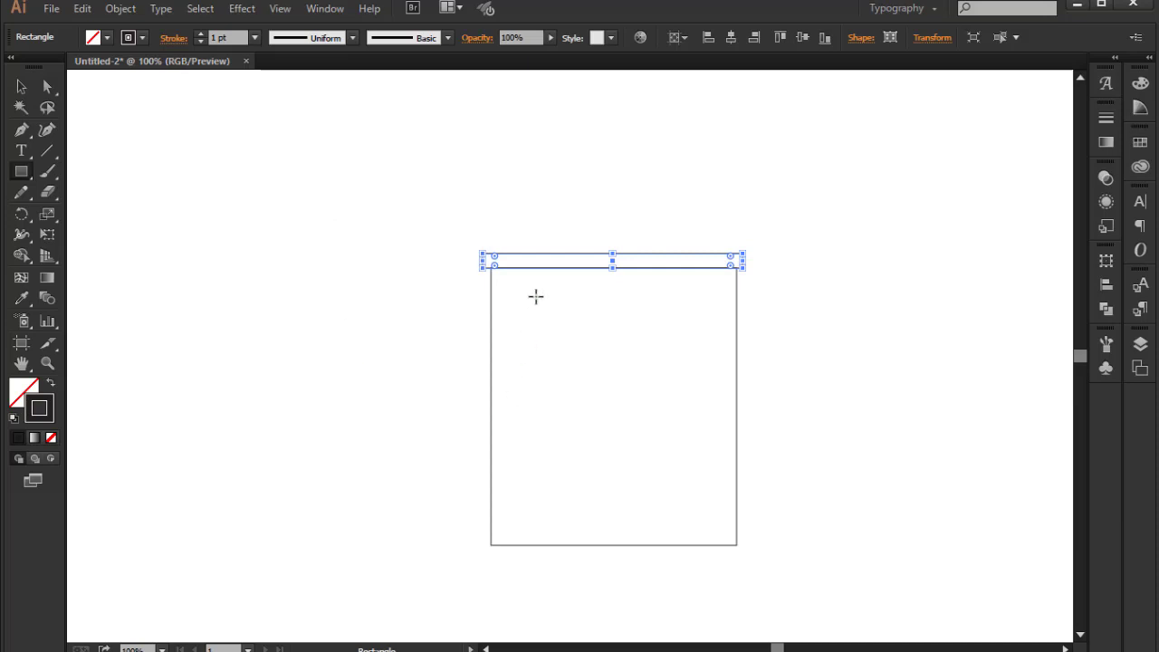
drag(535, 296, 688, 545)
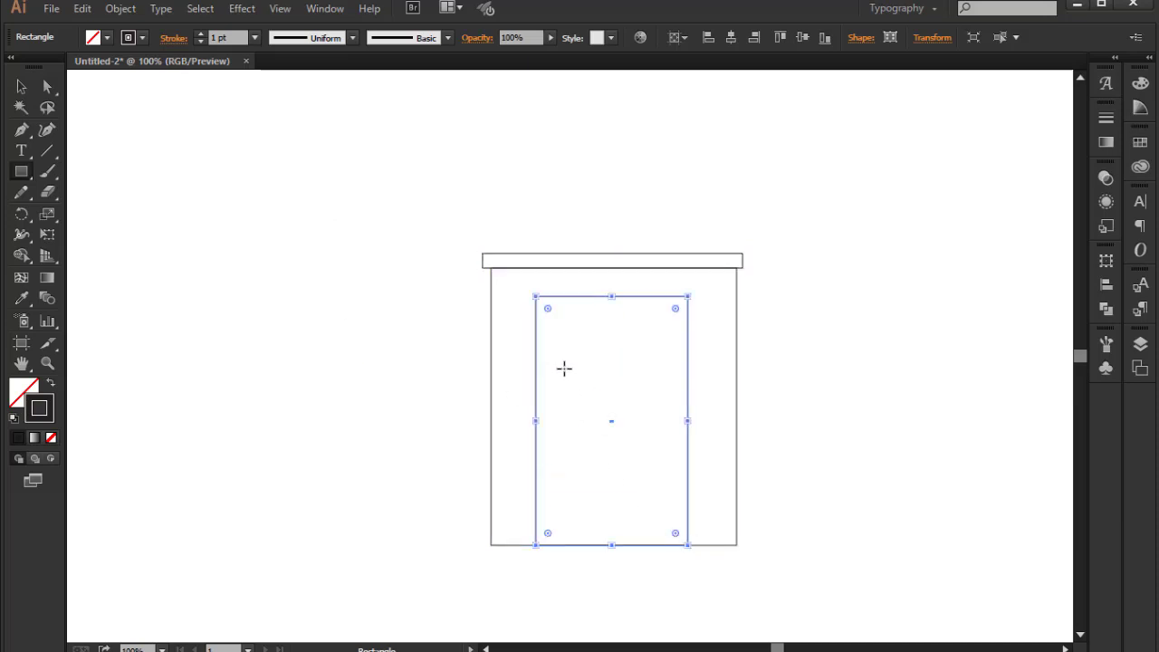
drag(563, 368, 658, 545)
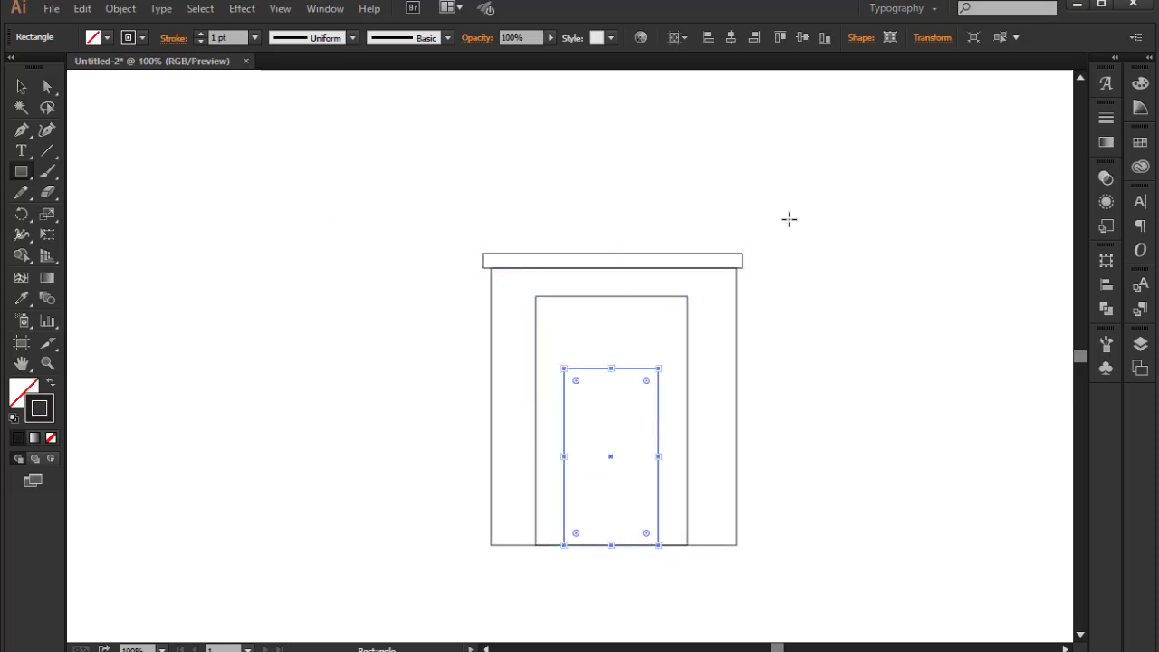
drag(813, 194, 824, 544)
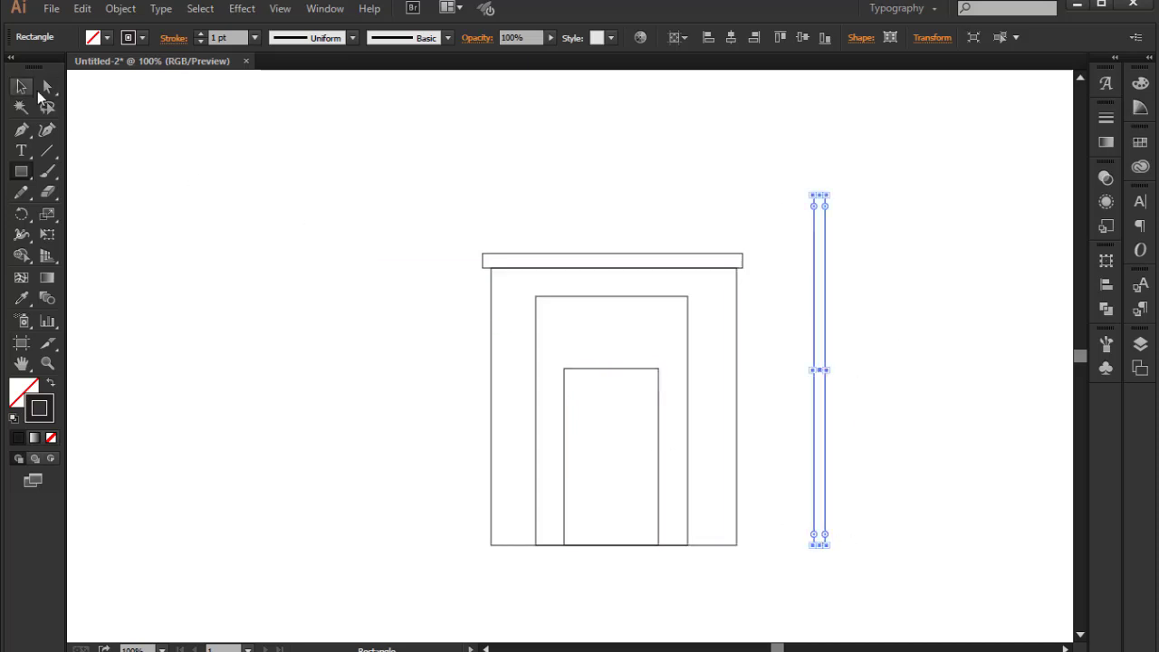
click(22, 87)
key(ctrl+shift+a)
key(ctrl+plus)
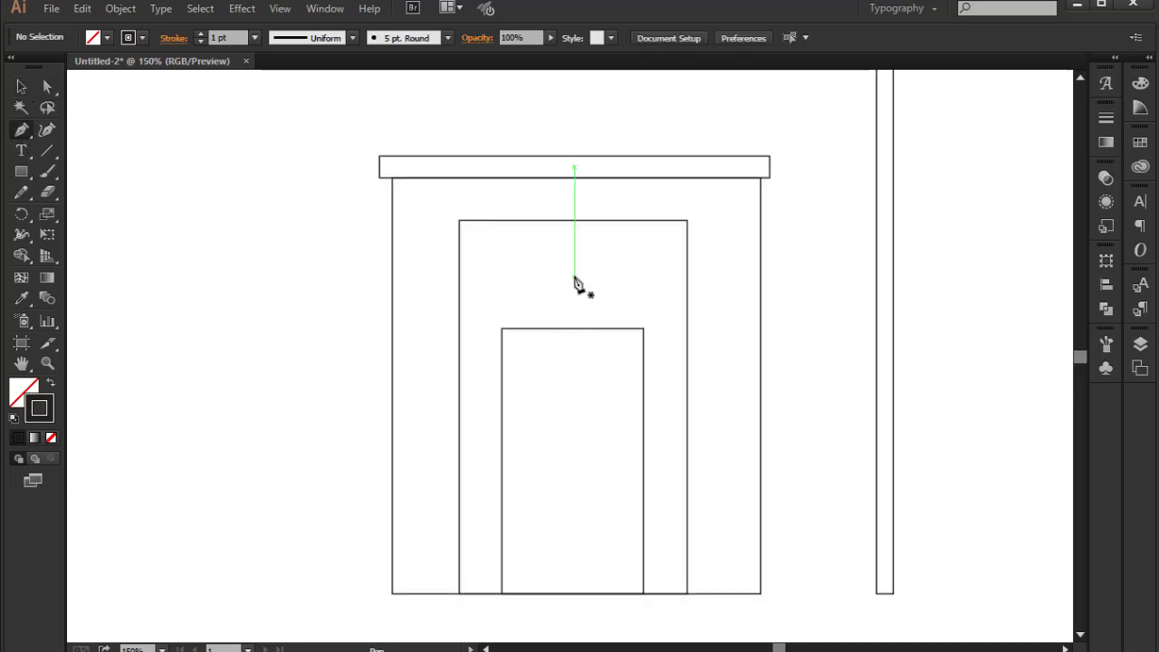
Draw a curve from the facade's centre line down to the doorway's left corner.
click(575, 283)
key(ctrl+plus)
key(ctrl+plus)
drag(484, 466, 485, 468)
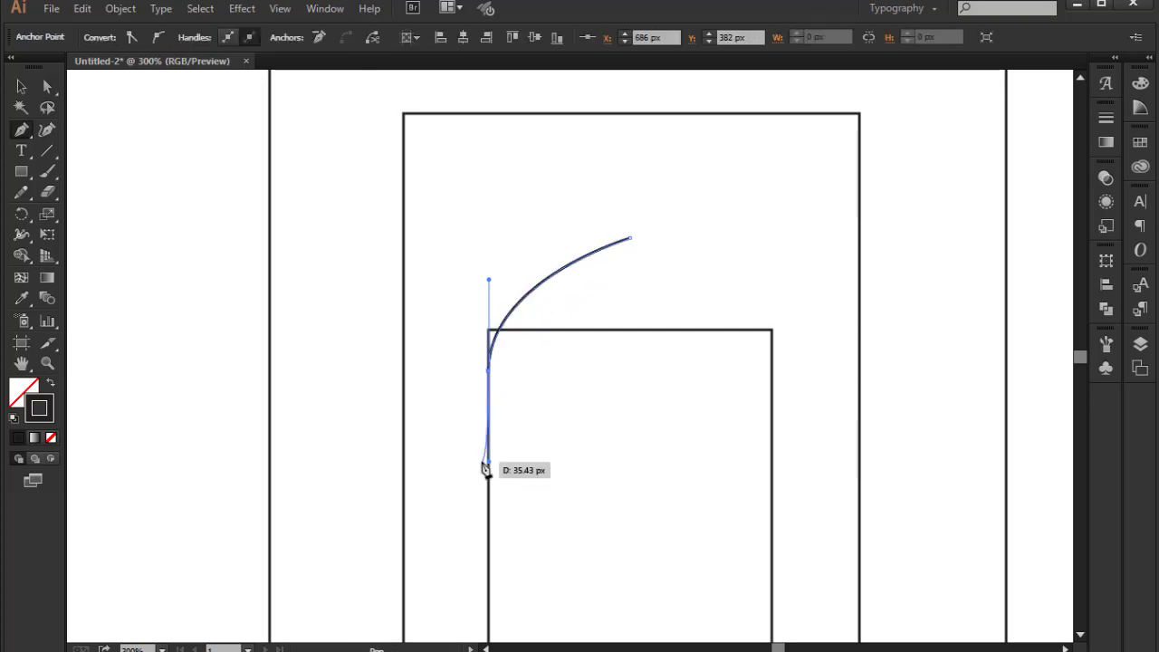
key(v)
Reflect a vertical copy of the curve and move it right to complete the pointed arch.
right_click(556, 277)
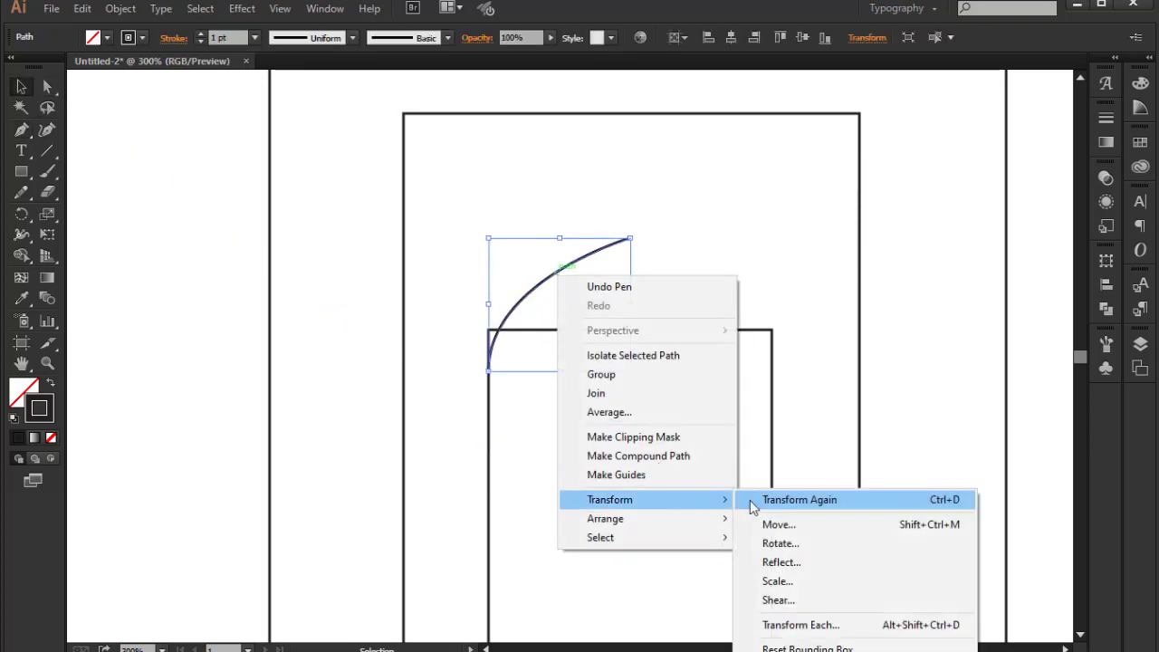
click(775, 565)
click(583, 443)
drag(584, 292, 724, 292)
click(732, 211)
key(ctrl+minus)
key(ctrl+minus)
ctrl+space+click(593, 341)
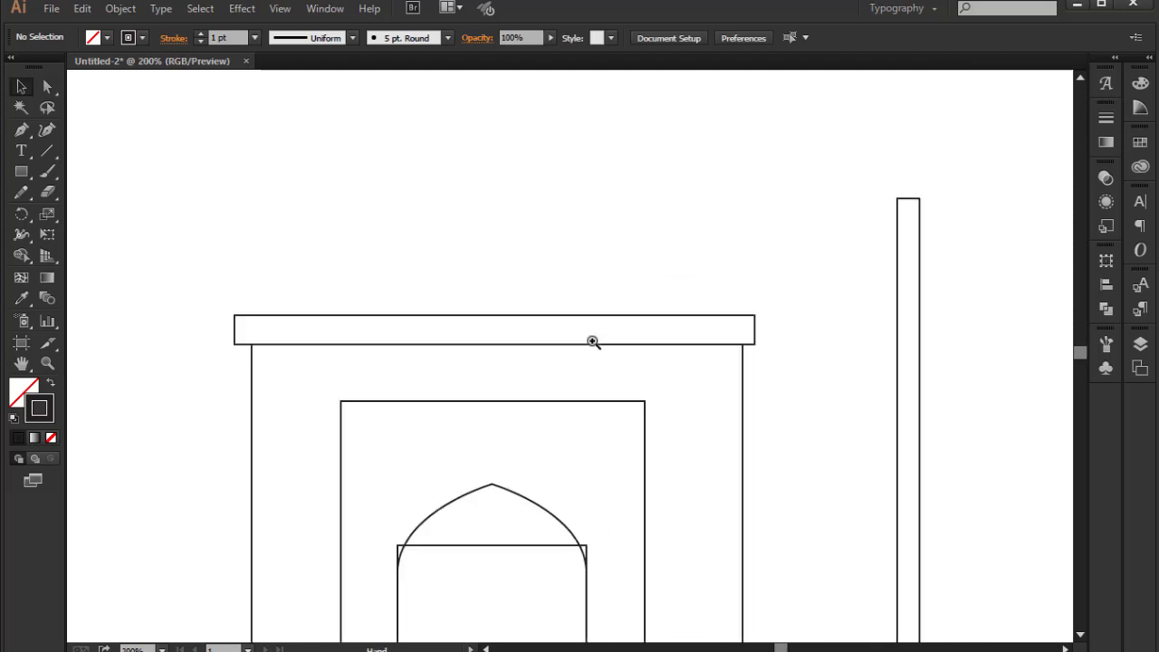
mouse_move(593, 341)
mouse_down()
mouse_move(597, 367)
mouse_move(565, 239)
mouse_up()
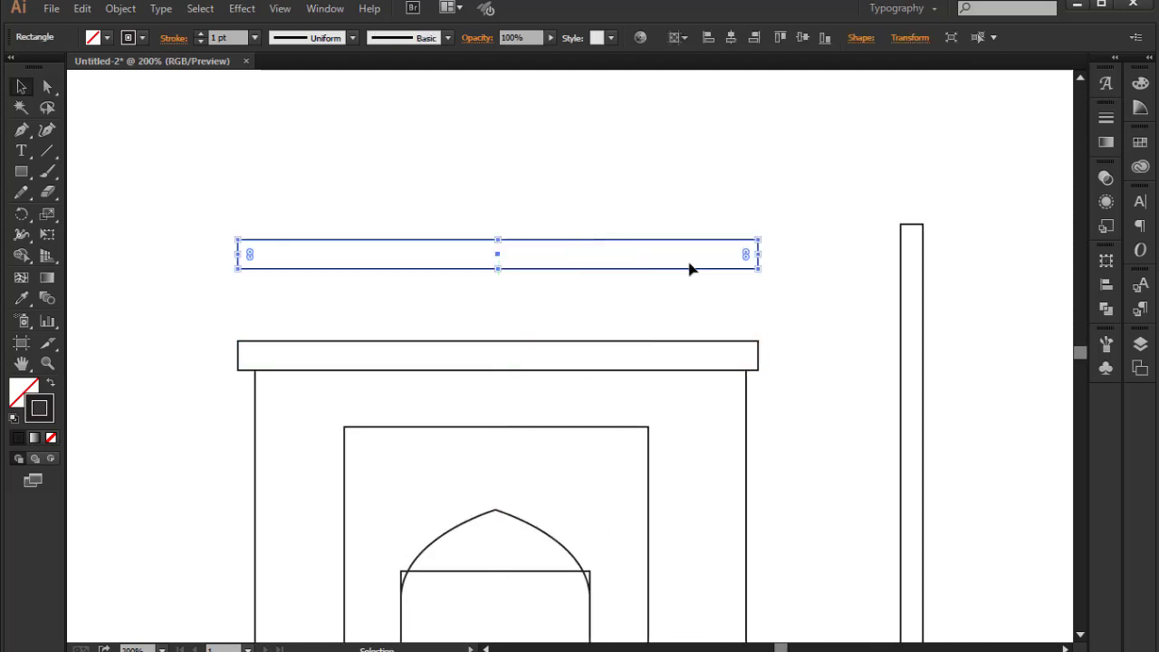
Copy the top ledge upward and widen the upper ledges equally on both sides.
click(694, 276)
alt+drag(657, 241, 655, 213)
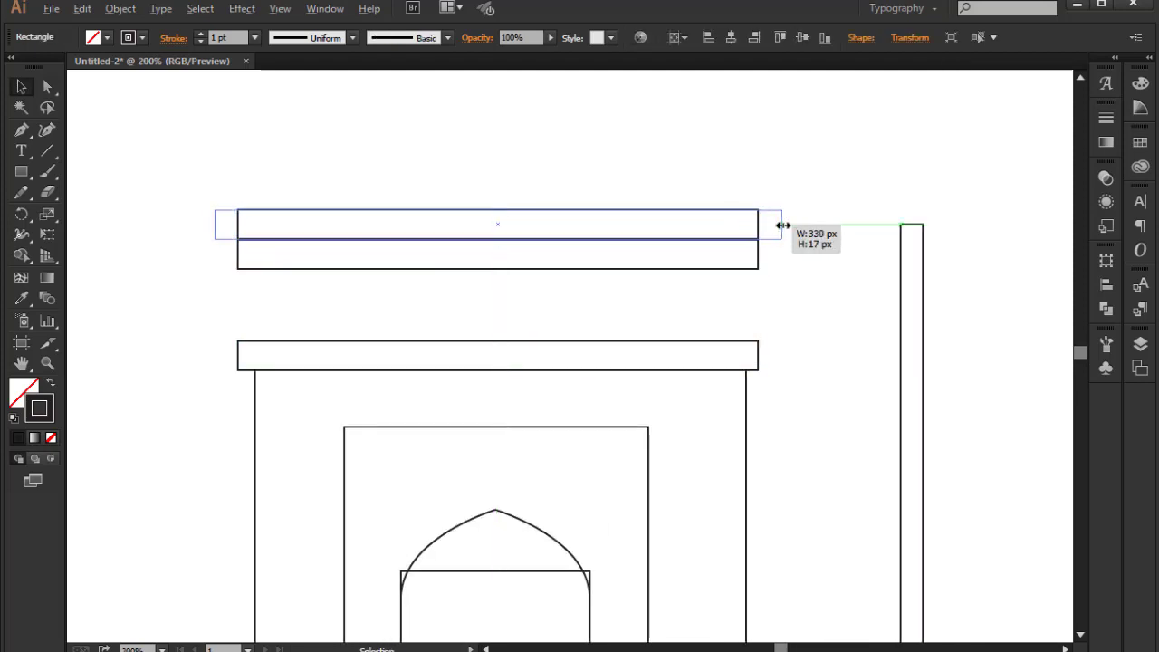
click(674, 279)
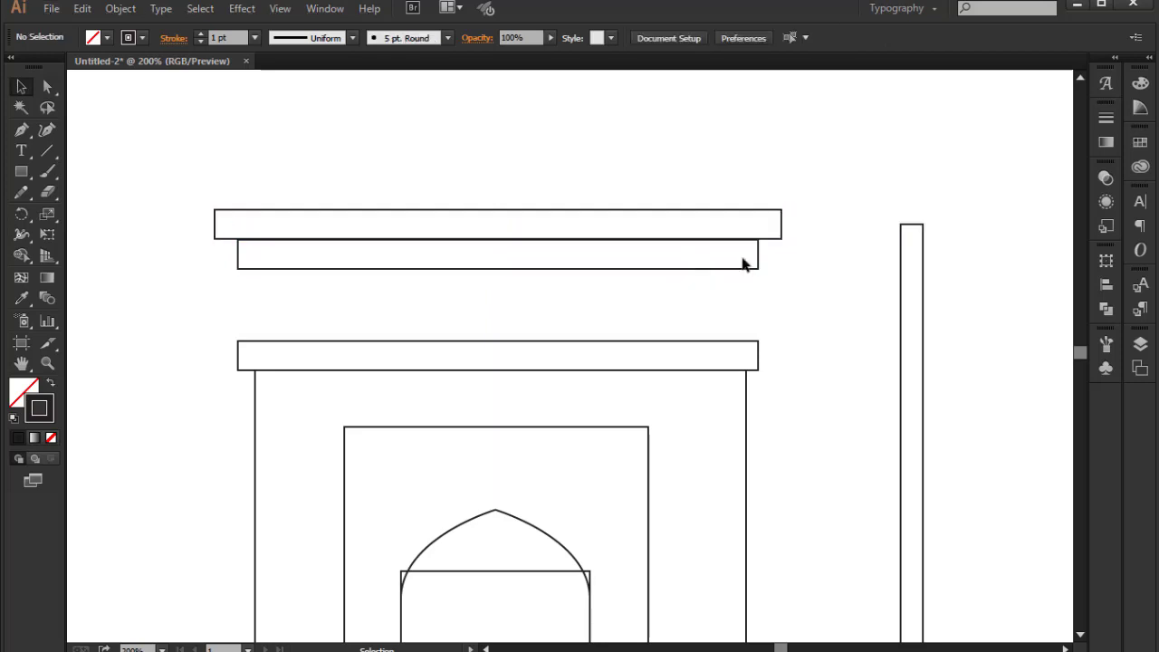
alt+drag(781, 239, 802, 241)
click(665, 323)
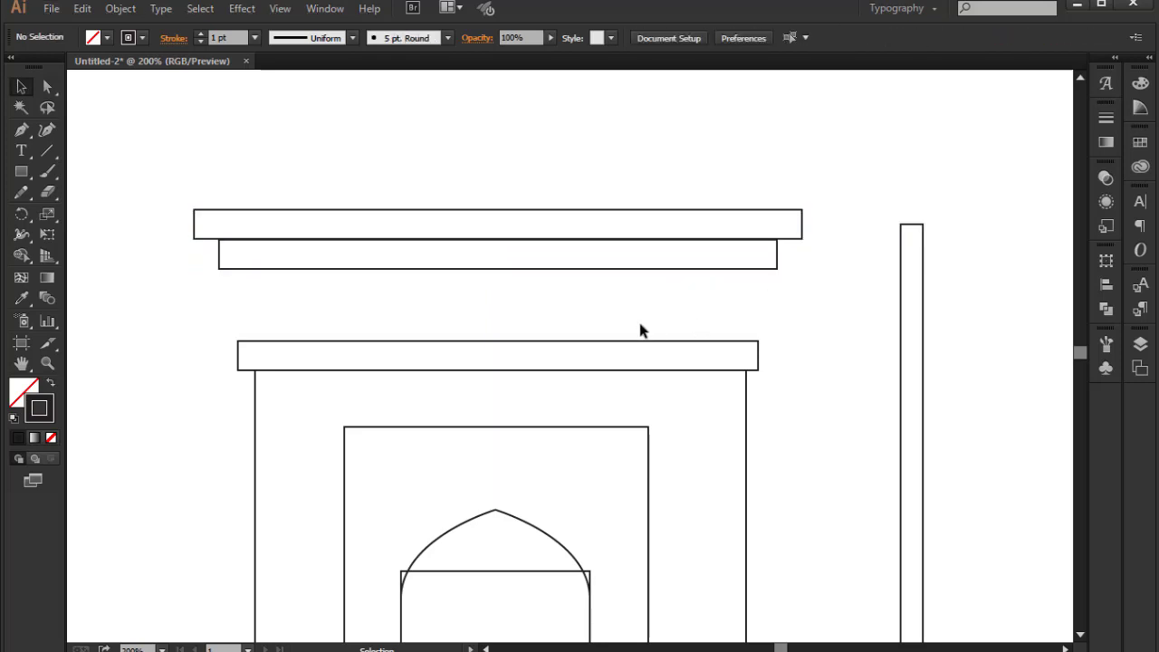
Copy another ledge above the body, narrow it to fit, and stretch it into a tall band.
alt+drag(481, 343, 481, 313)
drag(747, 329, 746, 327)
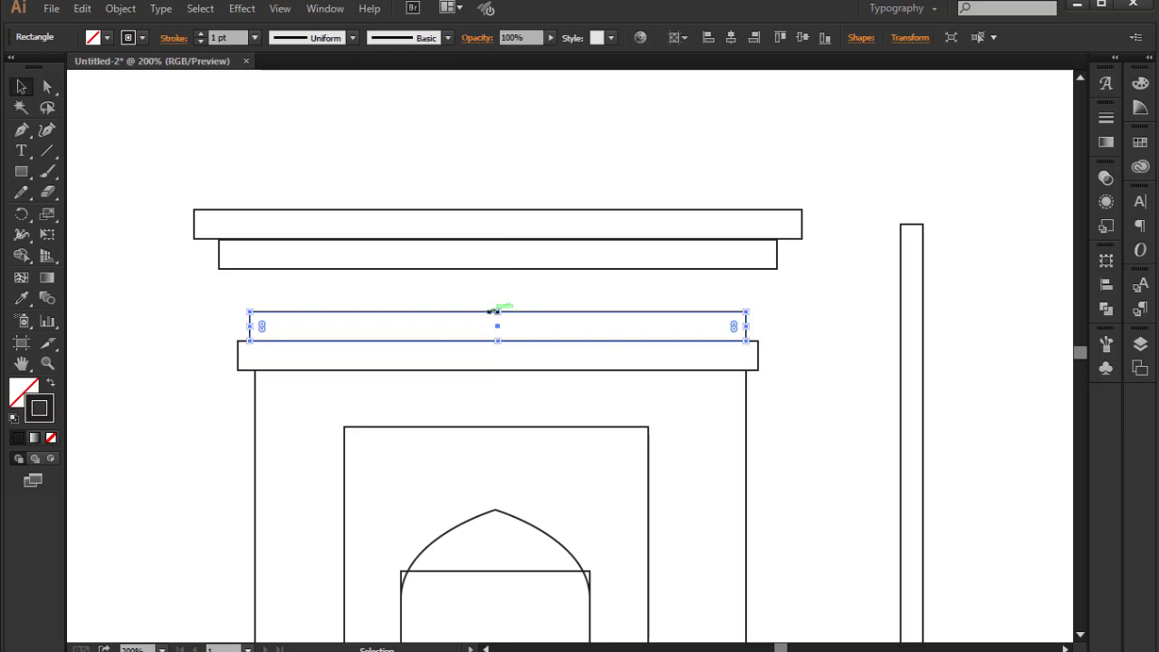
drag(496, 311, 496, 269)
click(657, 264)
Make the topmost cornice ledge thinner.
click(801, 239)
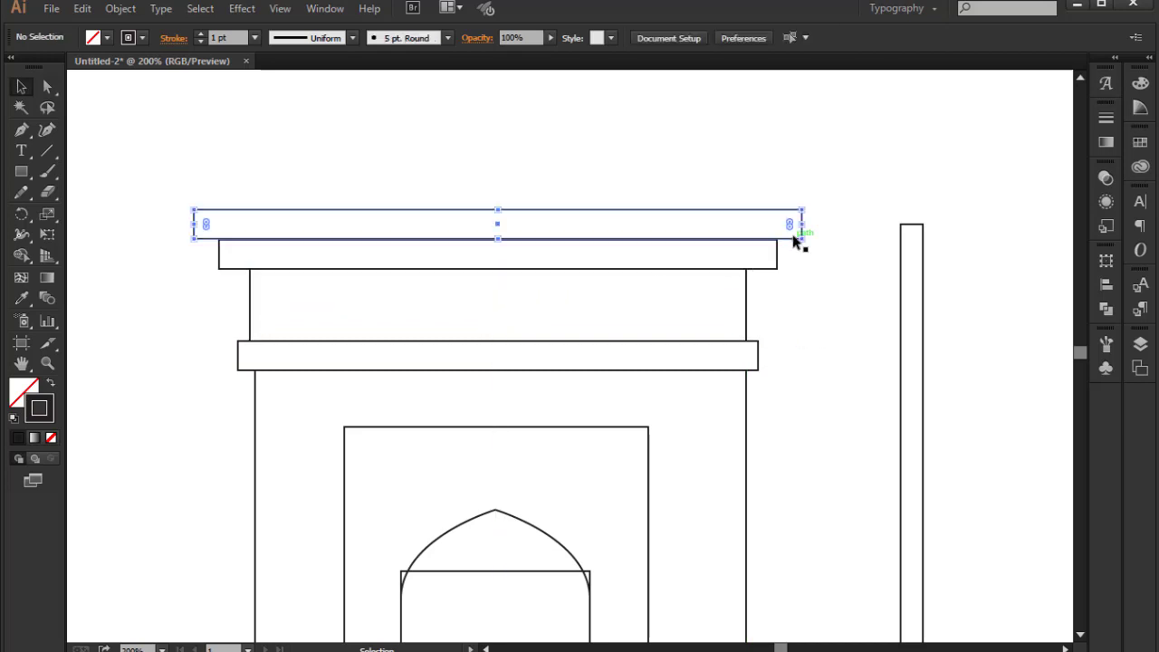
drag(497, 209, 496, 224)
click(810, 329)
click(796, 238)
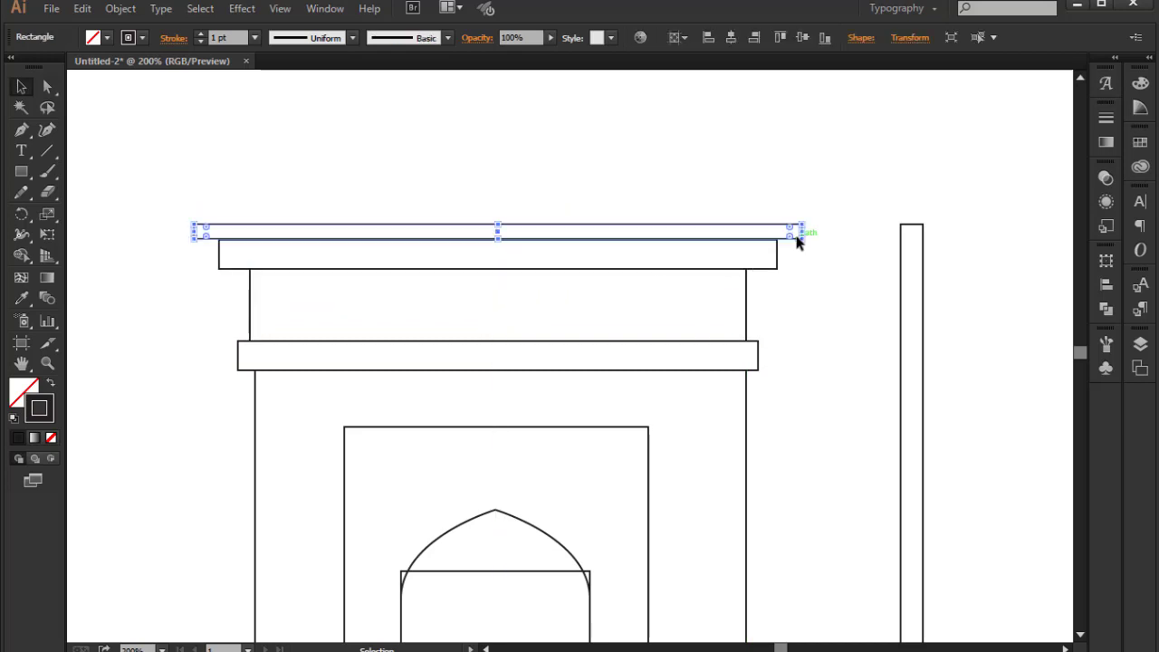
key(ctrl+minus)
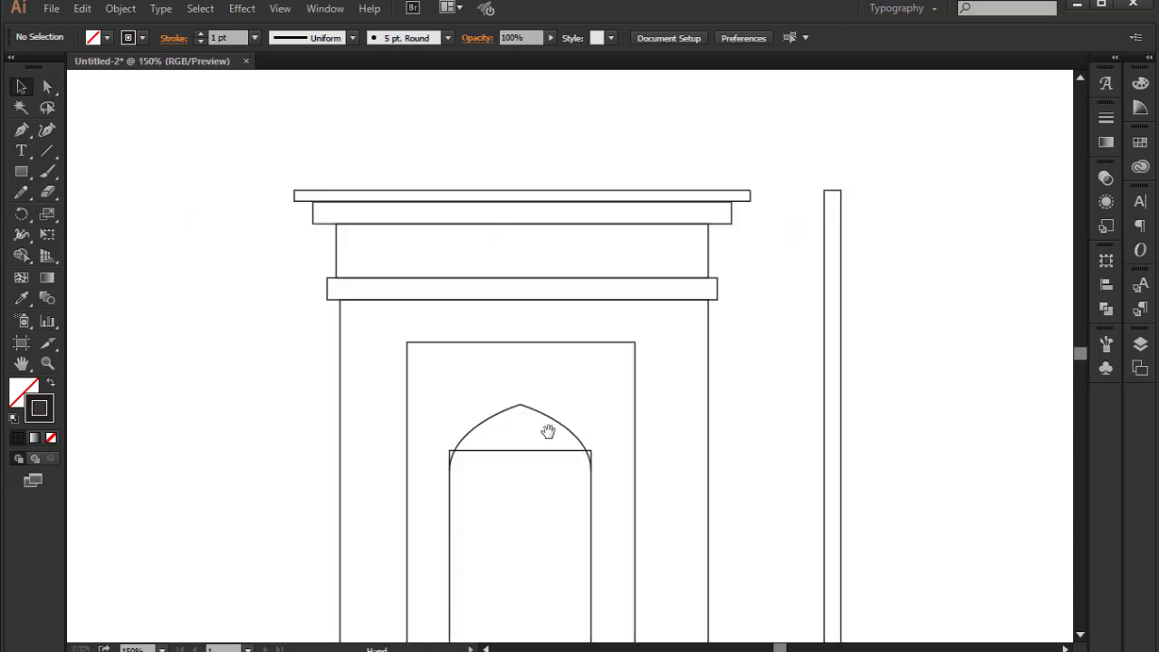
Merge the pointed arch and doorway rectangle into one shape with Shape Builder.
drag(483, 414, 498, 486)
click(21, 255)
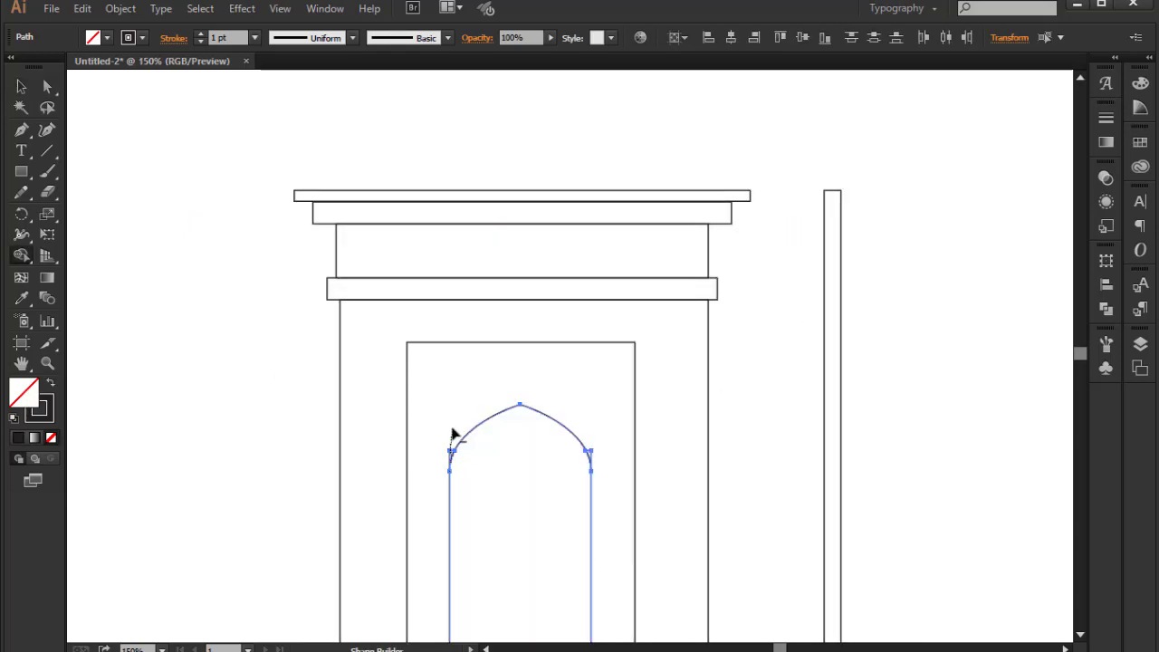
click(179, 274)
Copy the doorway arch into the band and shrink it to a small window with a lower point.
drag(477, 427, 477, 251)
mouse_move(570, 538)
mouse_down()
mouse_move(458, 276)
mouse_move(548, 324)
mouse_move(595, 327)
mouse_up()
click(595, 312)
click(585, 182)
Repeat the small arch into a row of nine windows and group them.
drag(409, 376, 522, 389)
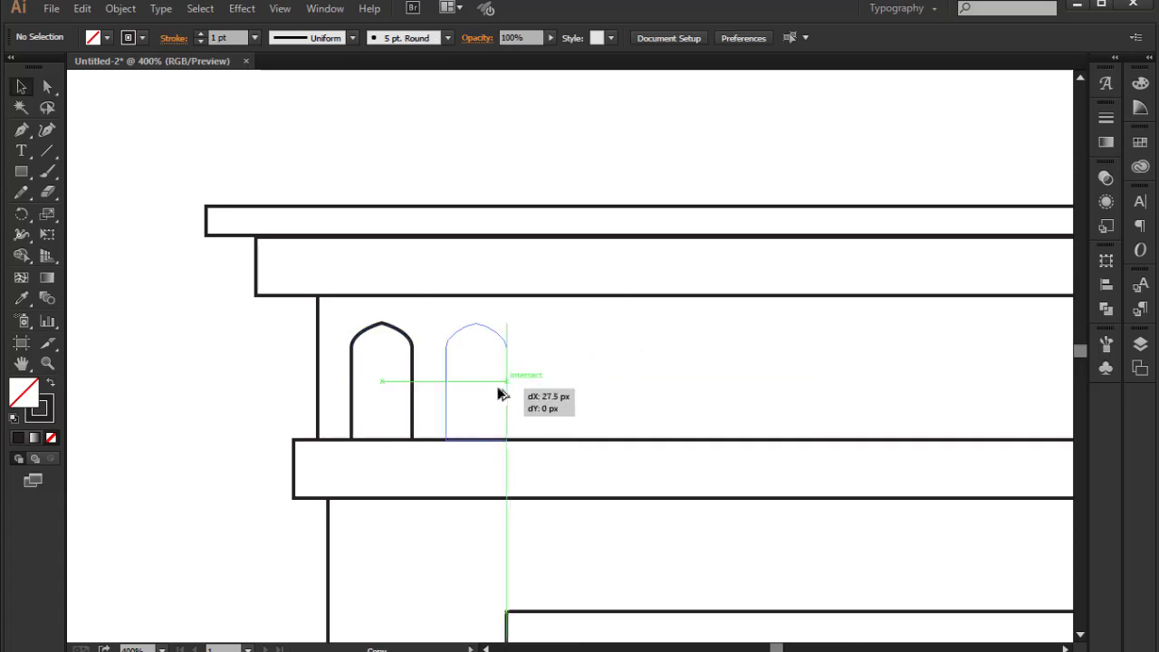
key(ctrl+d)
key(ctrl+d)
key(ctrl+d)
key(ctrl+minus)
key(ctrl+d)
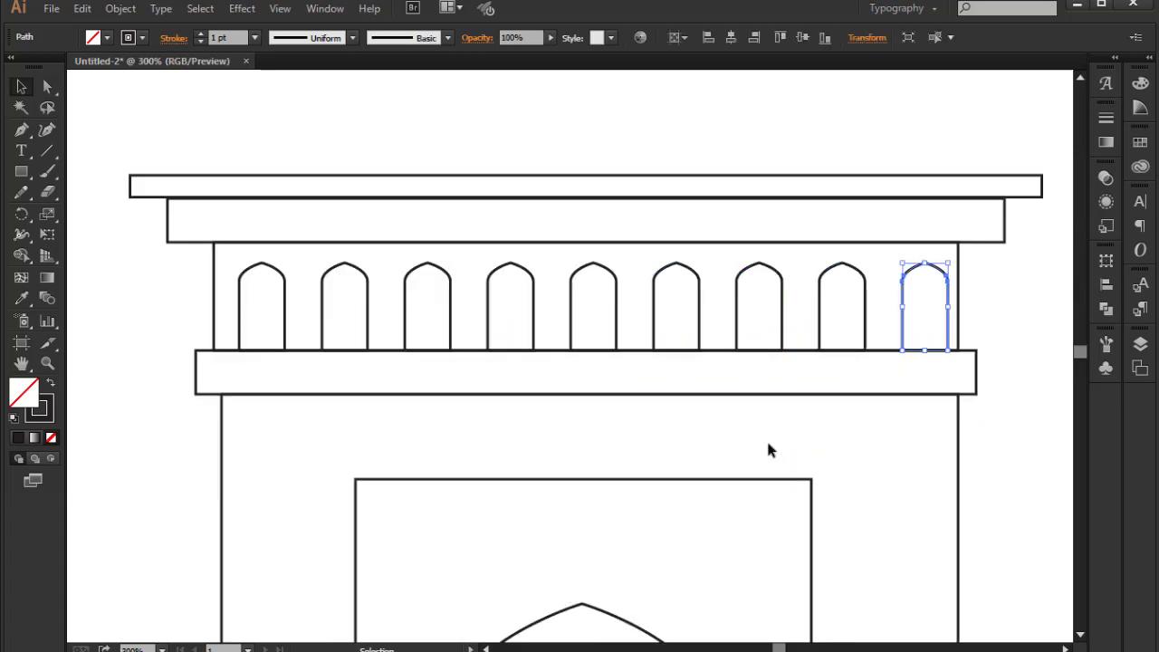
drag(222, 297, 897, 323)
key(a)
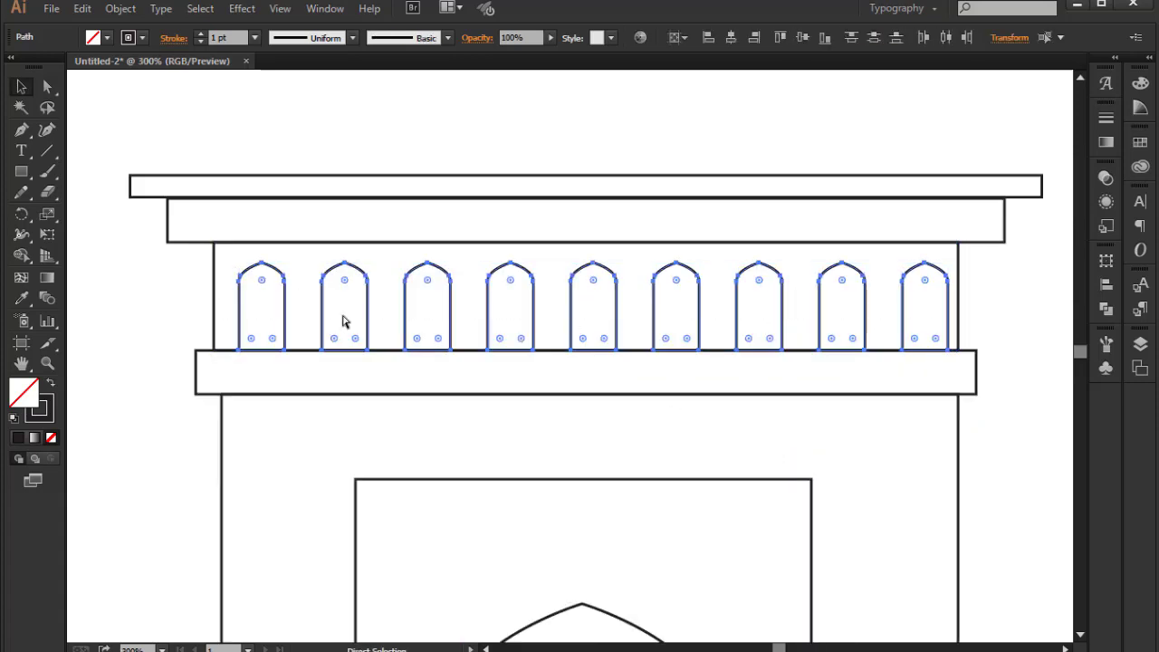
key(ctrl+g)
key(ctrl+shift+a)
Horizontally centre all the facade parts on each other.
key(ctrl+minus)
key(ctrl+minus)
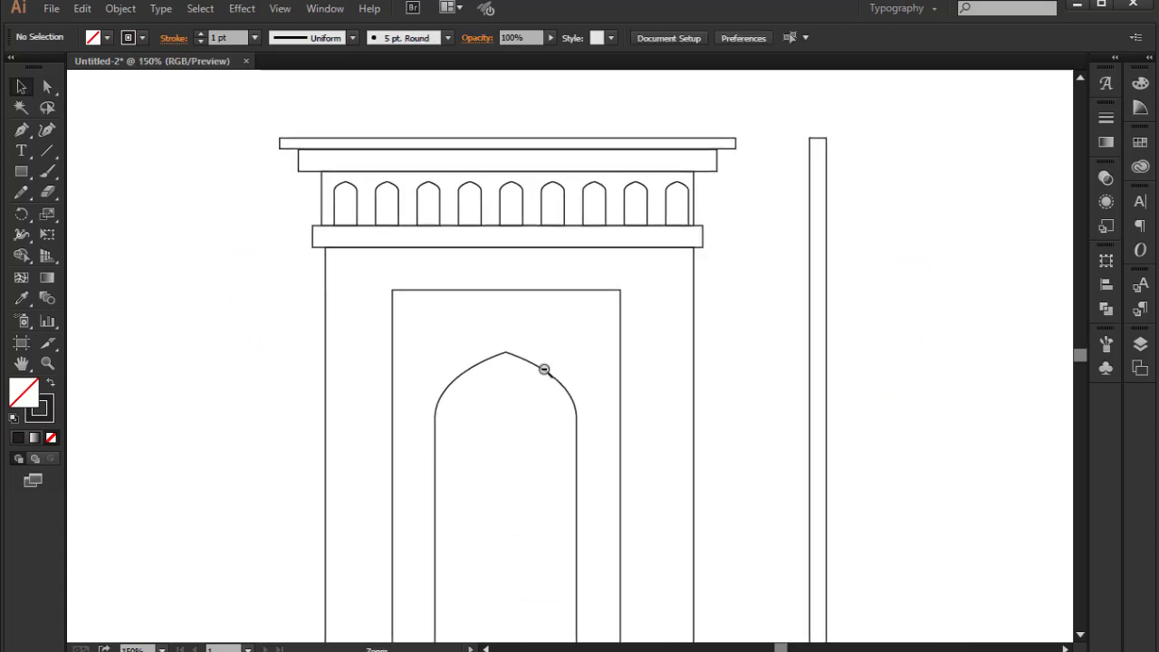
key(ctrl+minus)
drag(364, 158, 606, 577)
click(1105, 284)
click(938, 282)
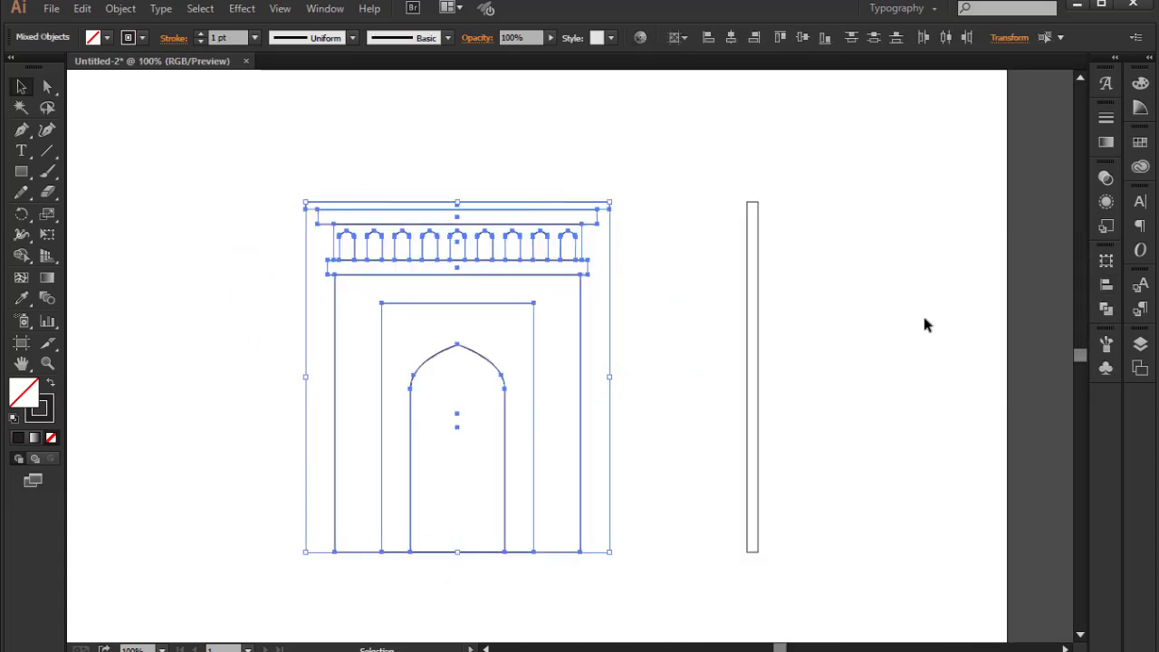
click(921, 311)
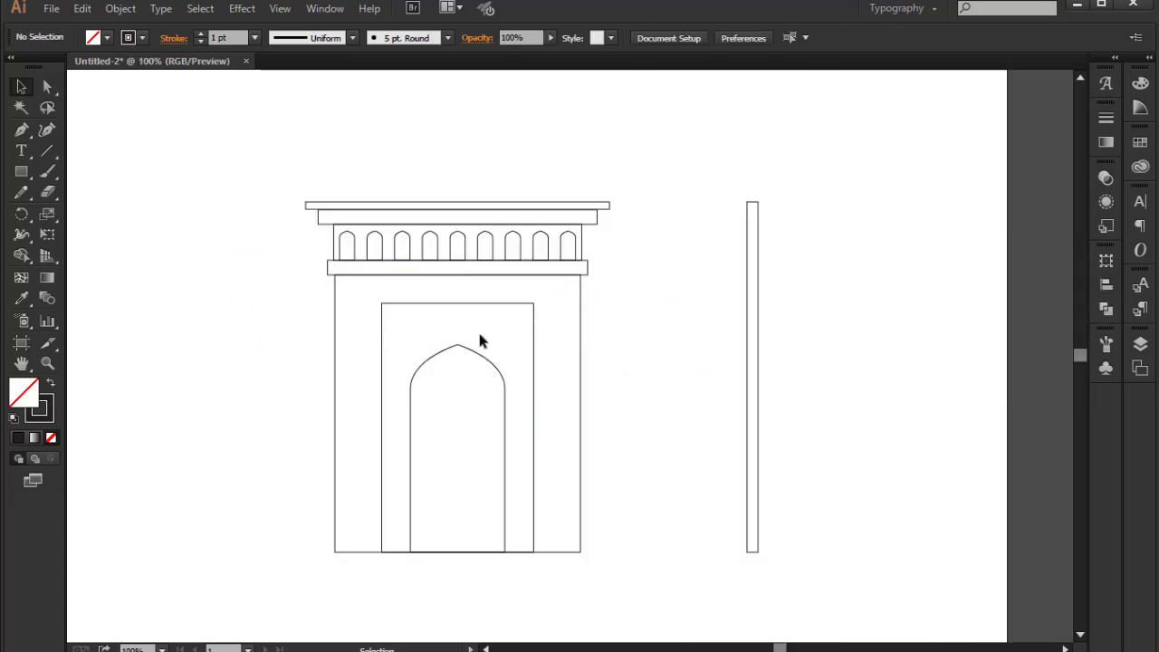
Flatten the doorway arch's pointed top and place a copy to the left.
click(471, 392)
mouse_move(582, 233)
mouse_down()
mouse_move(577, 305)
mouse_move(231, 257)
mouse_up()
click(254, 190)
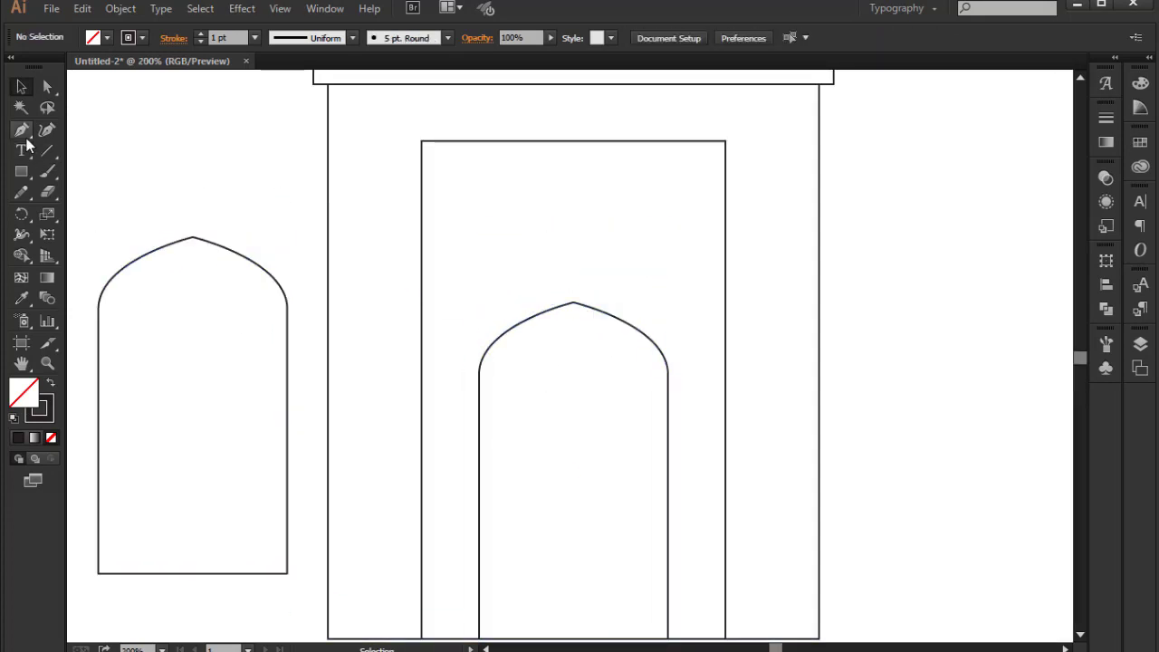
Fill the inner rectangle with vertical lines spaced 14 px apart.
drag(444, 141, 444, 637)
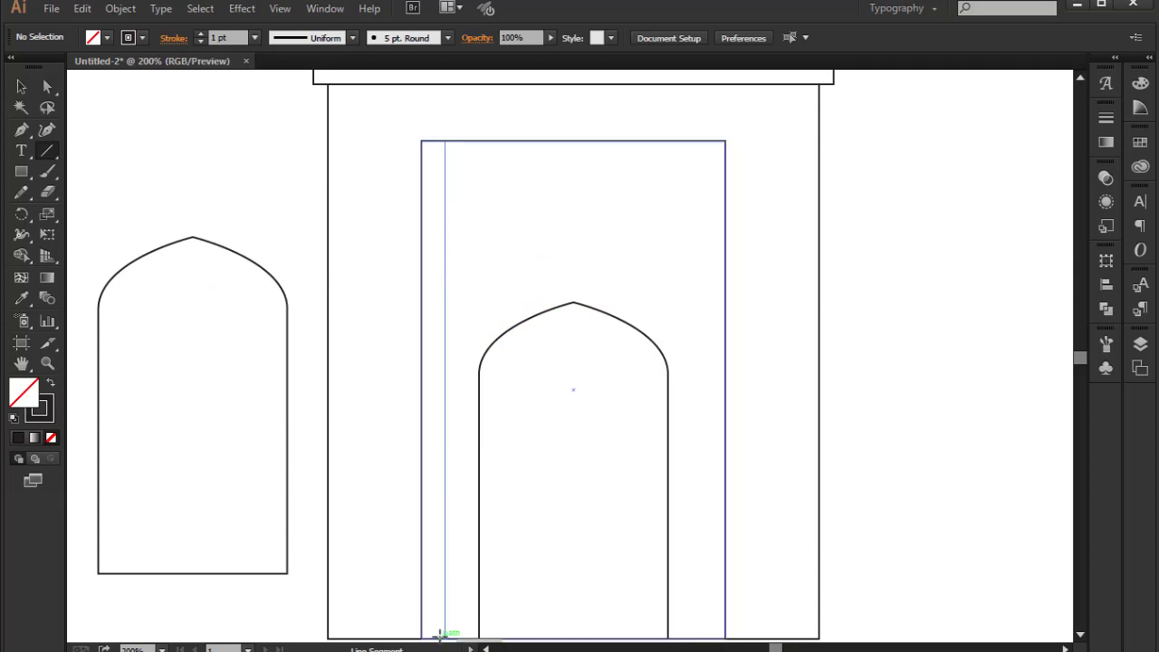
key(v)
click(464, 201)
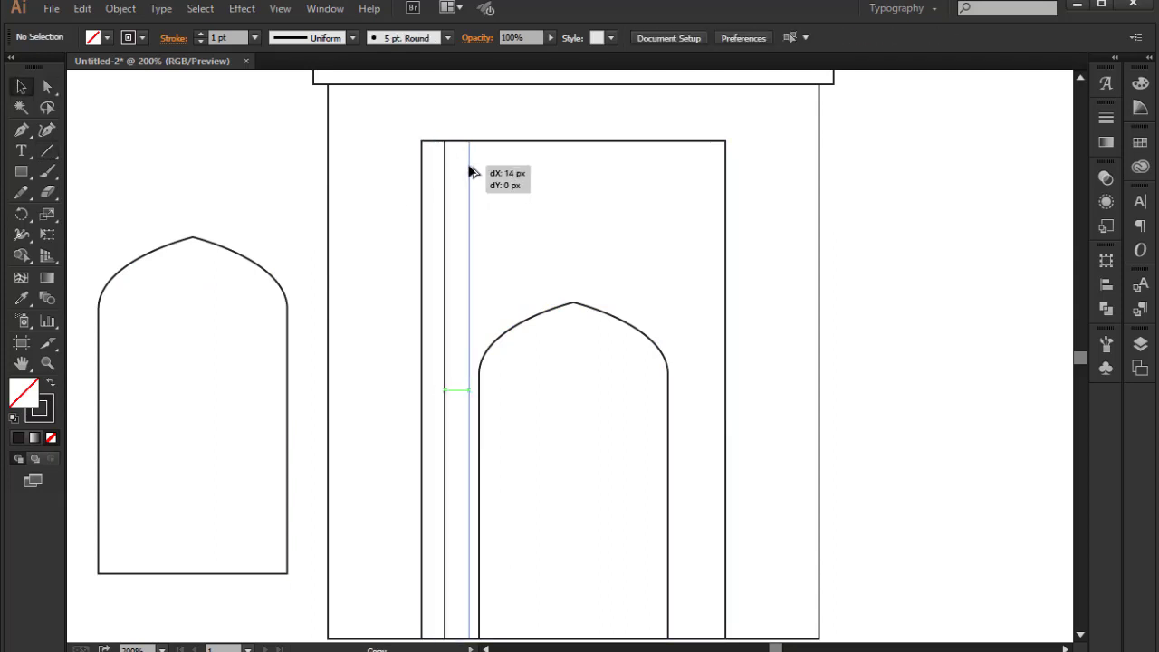
alt+drag(470, 172, 469, 173)
key(ctrl+d)
key(ctrl+d)
key(ctrl+d)
key(ctrl+d)
key(ctrl+d)
key(ctrl+d)
key(ctrl+d)
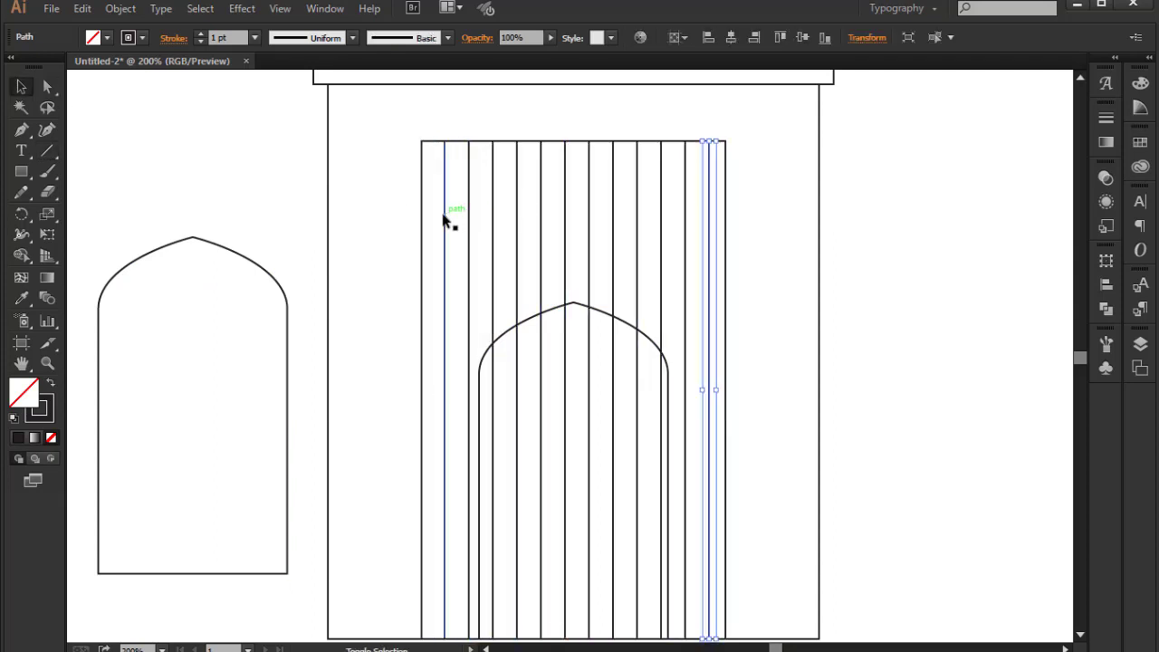
shift+click(443, 220)
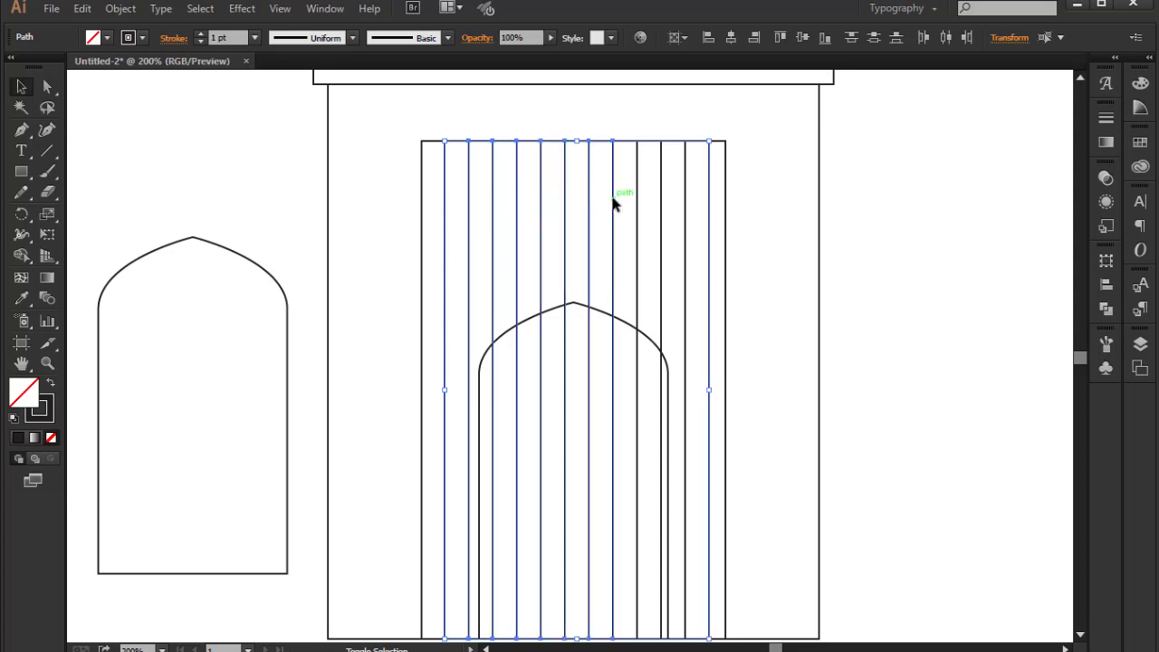
Remove the vertical lines from the arched doorway area with Shape Builder.
click(755, 164)
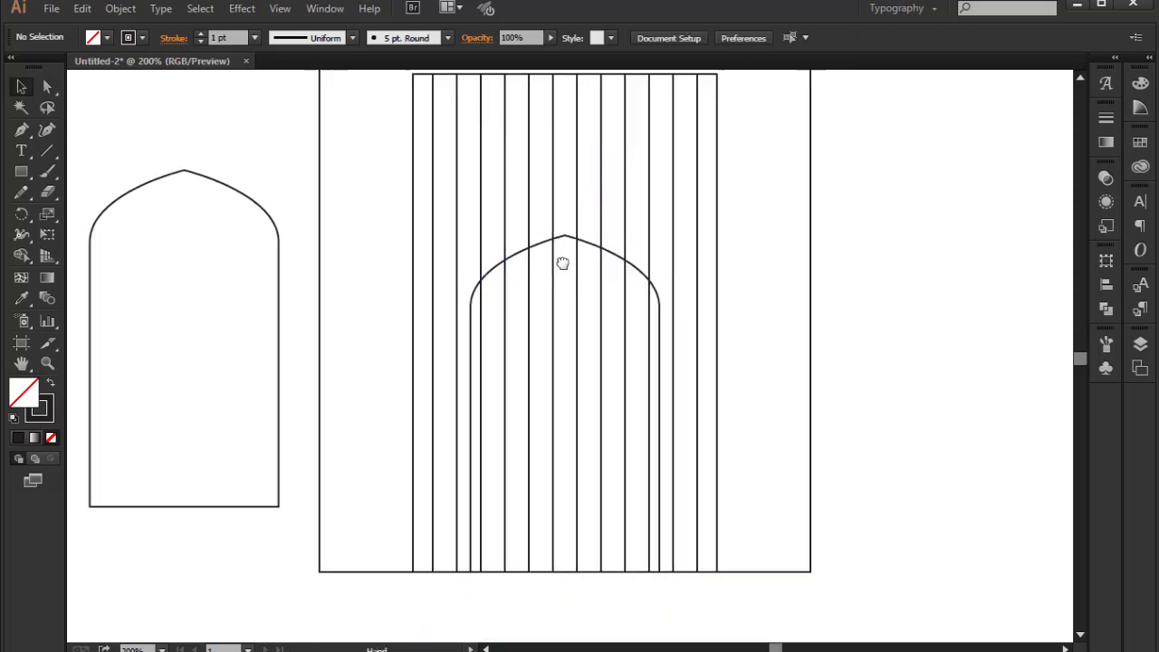
drag(379, 181, 729, 480)
click(28, 256)
drag(484, 381, 657, 393)
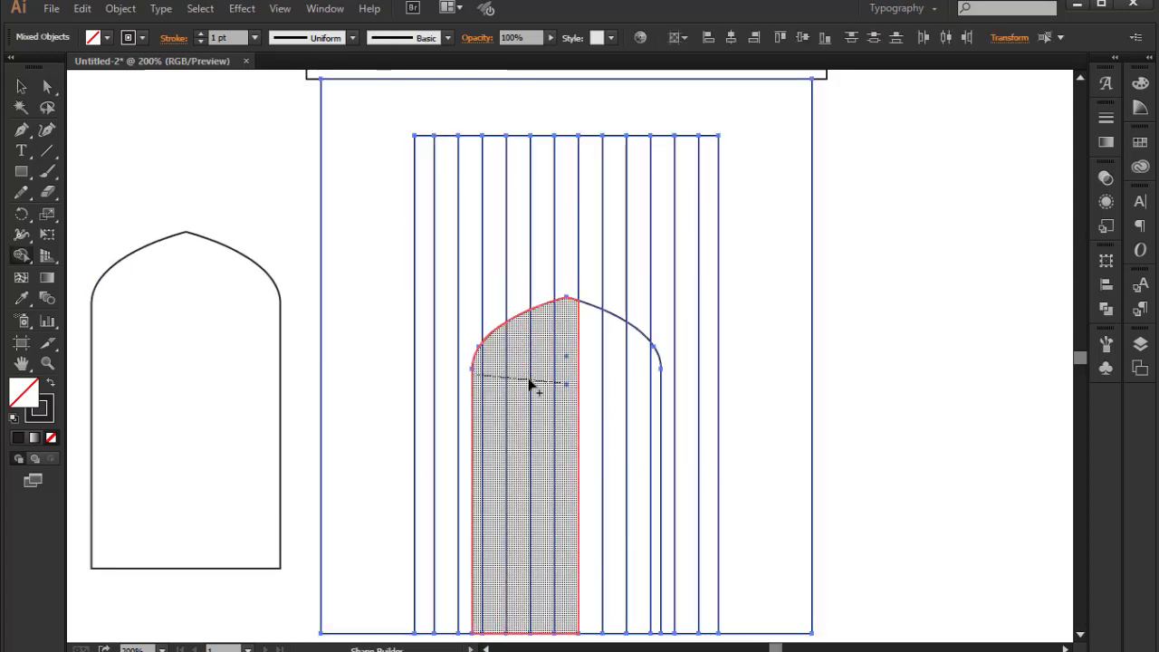
key(v)
Move the whole gateway down and shorten it from its bottom edge.
key(ctrl+minus)
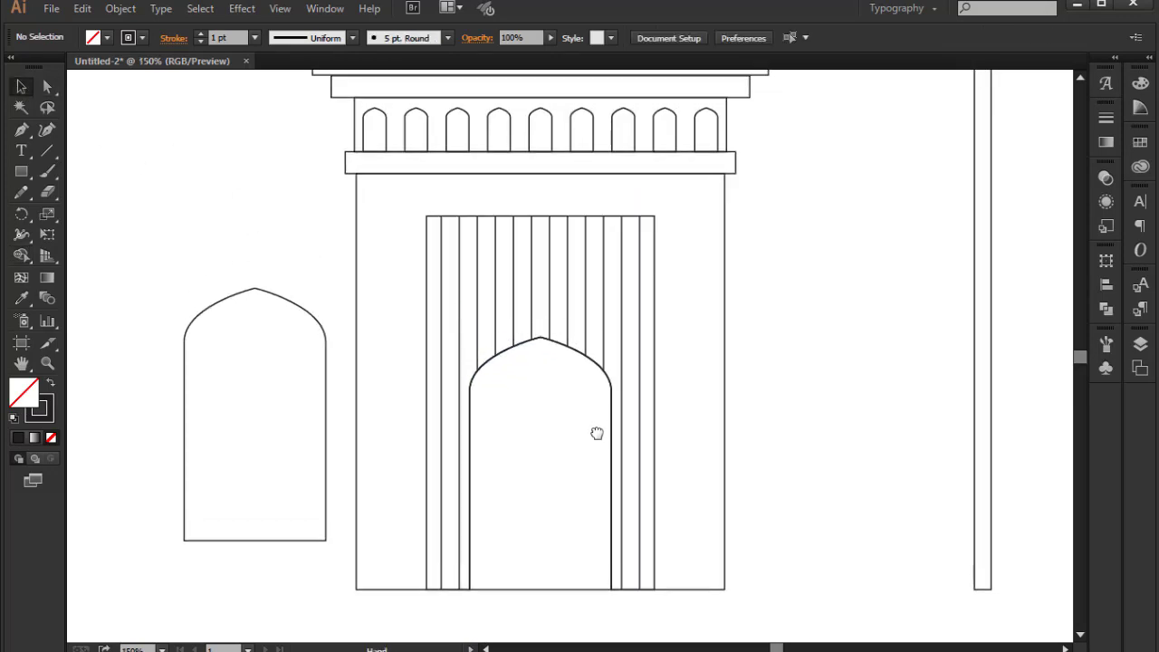
scroll(571, 338, up, 3)
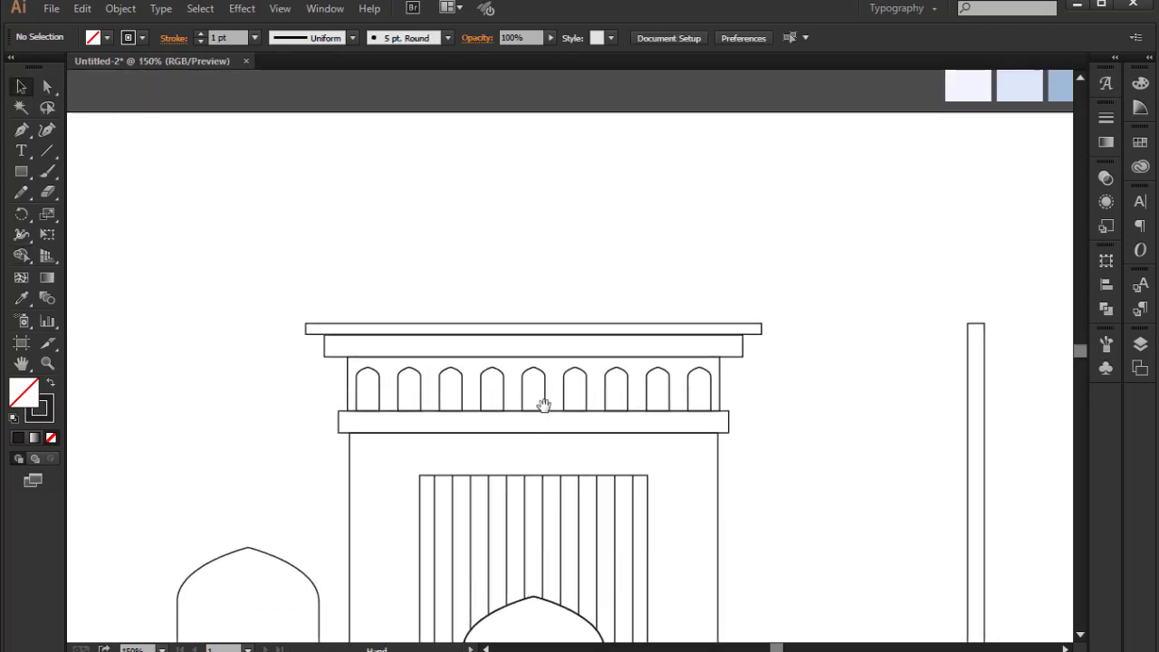
scroll(547, 317, down, 2)
scroll(543, 312, down, 1)
mouse_move(536, 260)
mouse_down()
mouse_move(585, 371)
mouse_move(585, 406)
mouse_up()
drag(552, 588, 555, 553)
key(ctrl+shift+a)
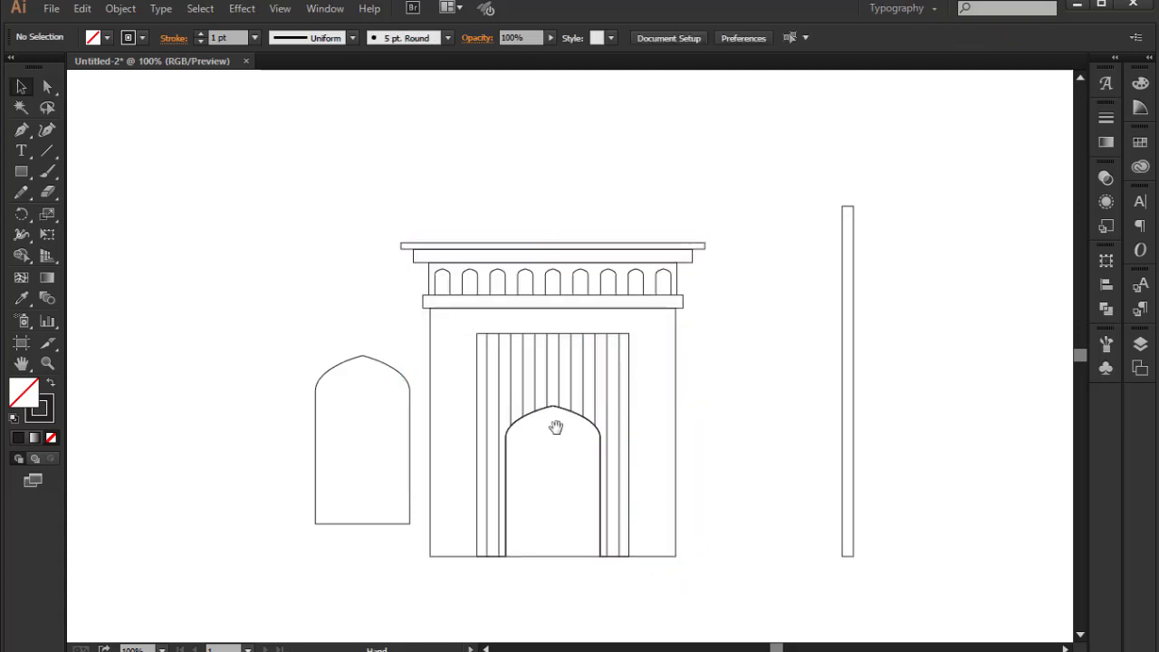
key(ctrl+plus)
Draw the left half of the onion dome from its top point down to the cornice.
key(p)
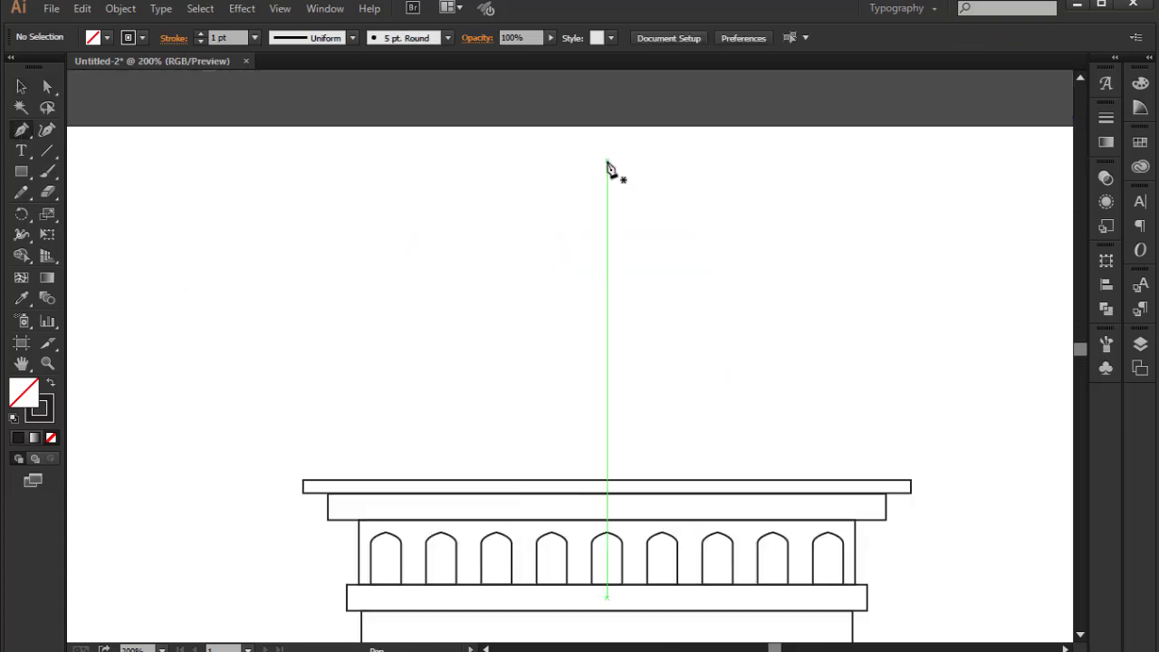
click(606, 161)
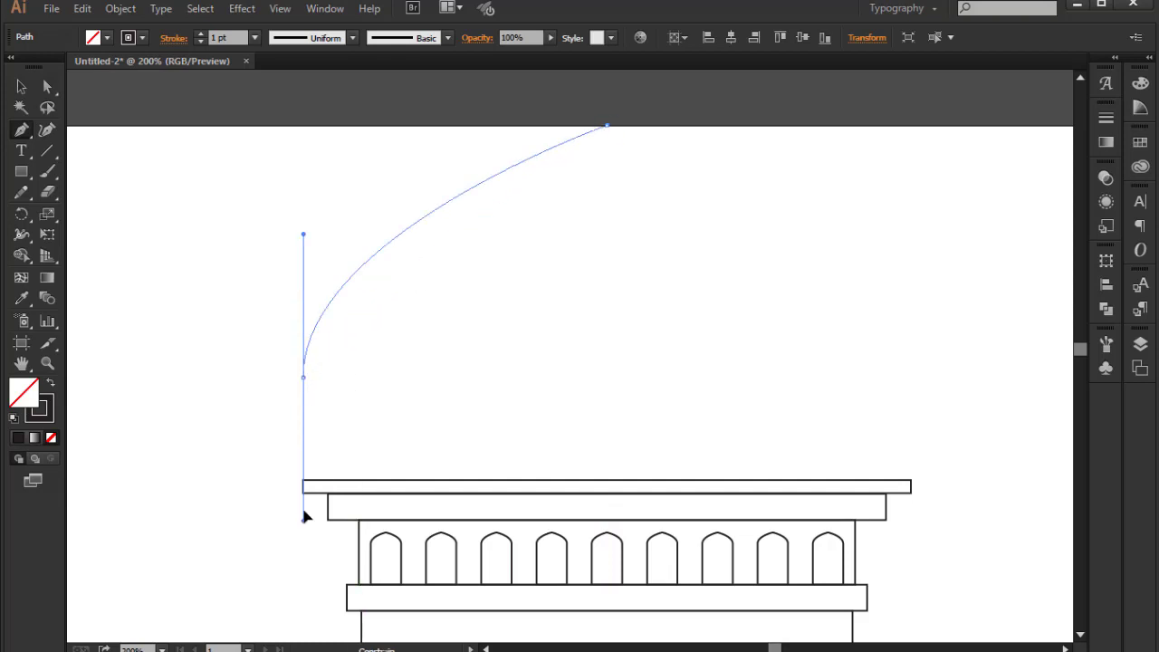
drag(312, 546, 311, 537)
click(303, 377)
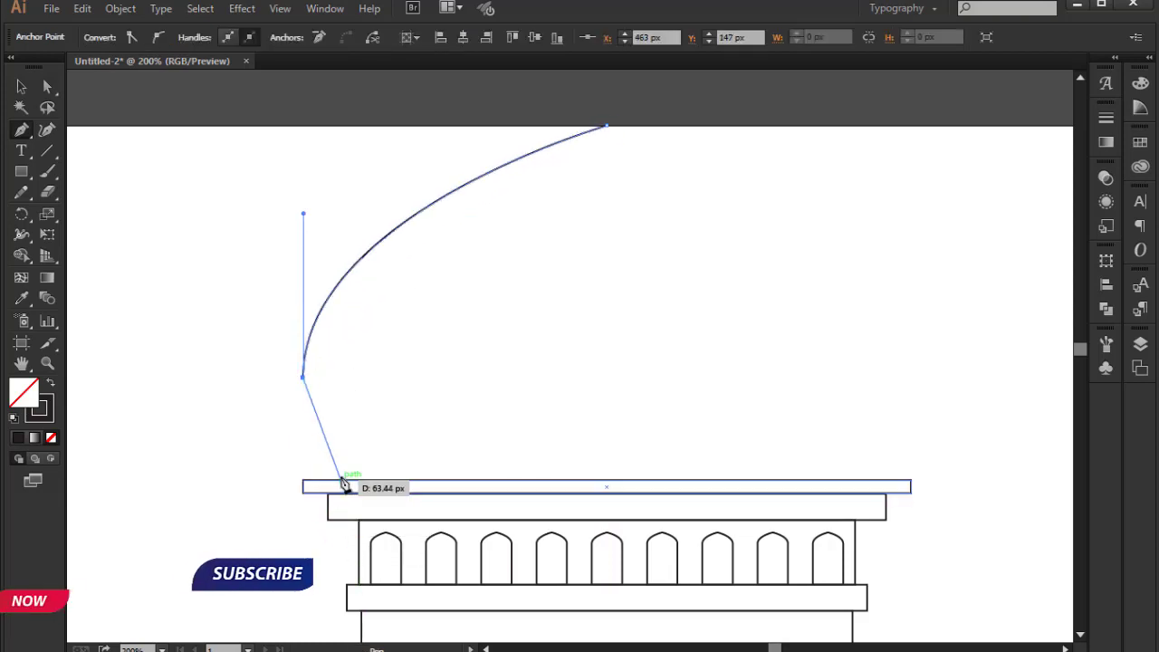
click(344, 486)
ctrl+click(201, 199)
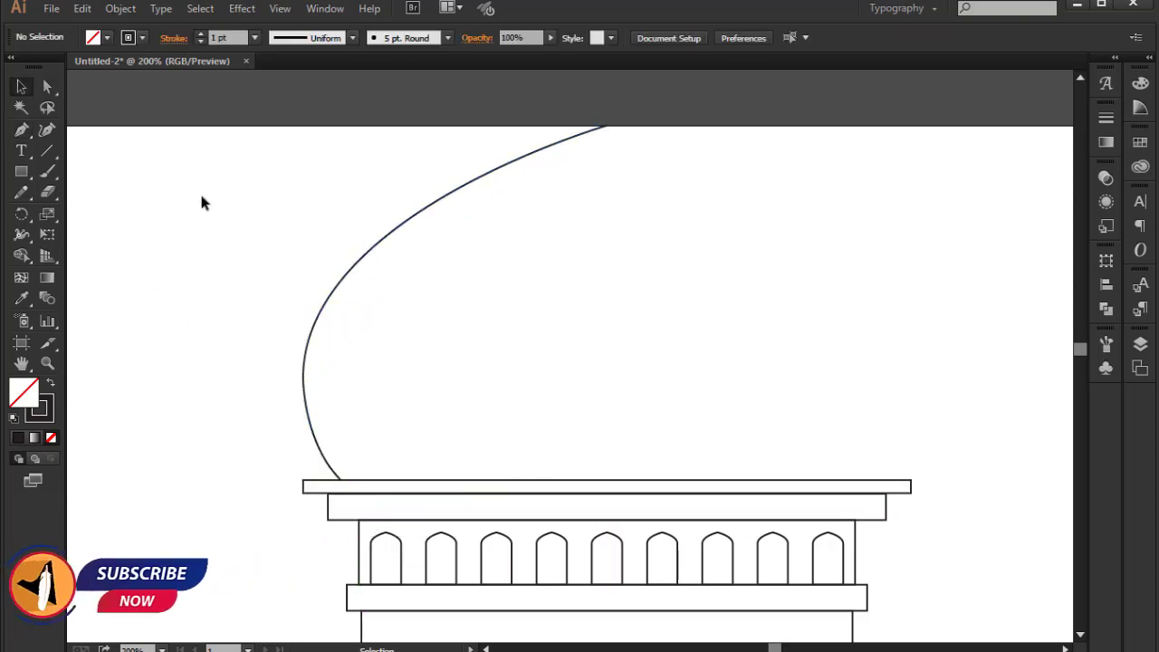
Add a curved inner rib from the dome's top down to the cornice.
click(21, 130)
click(606, 127)
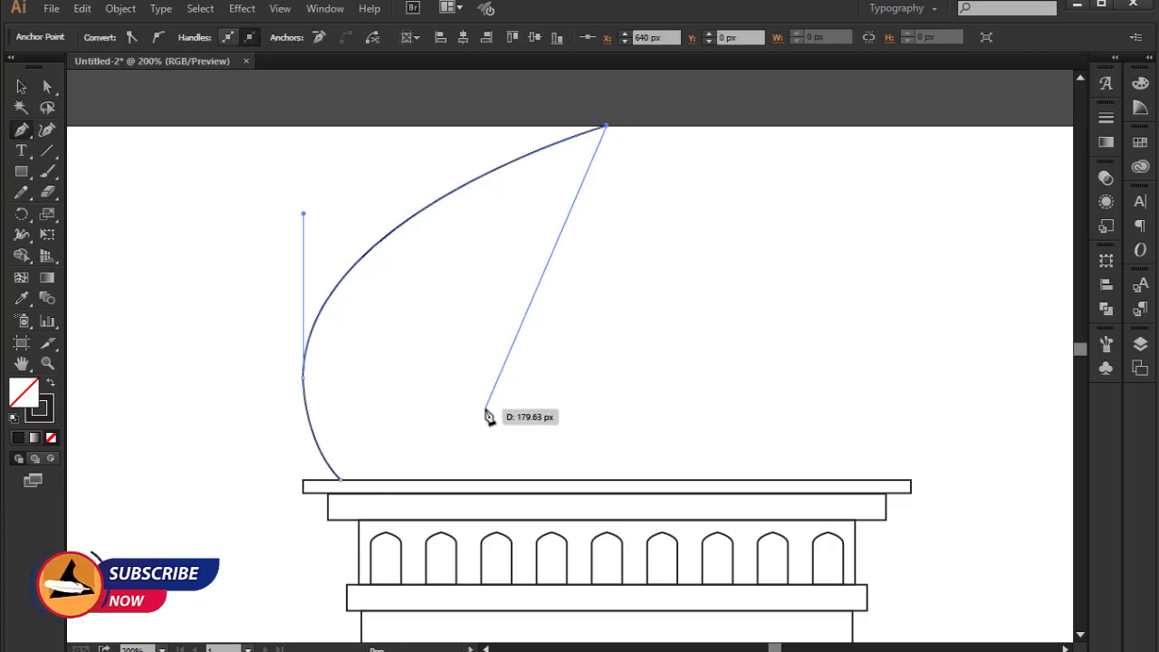
scroll(496, 484, down, 5)
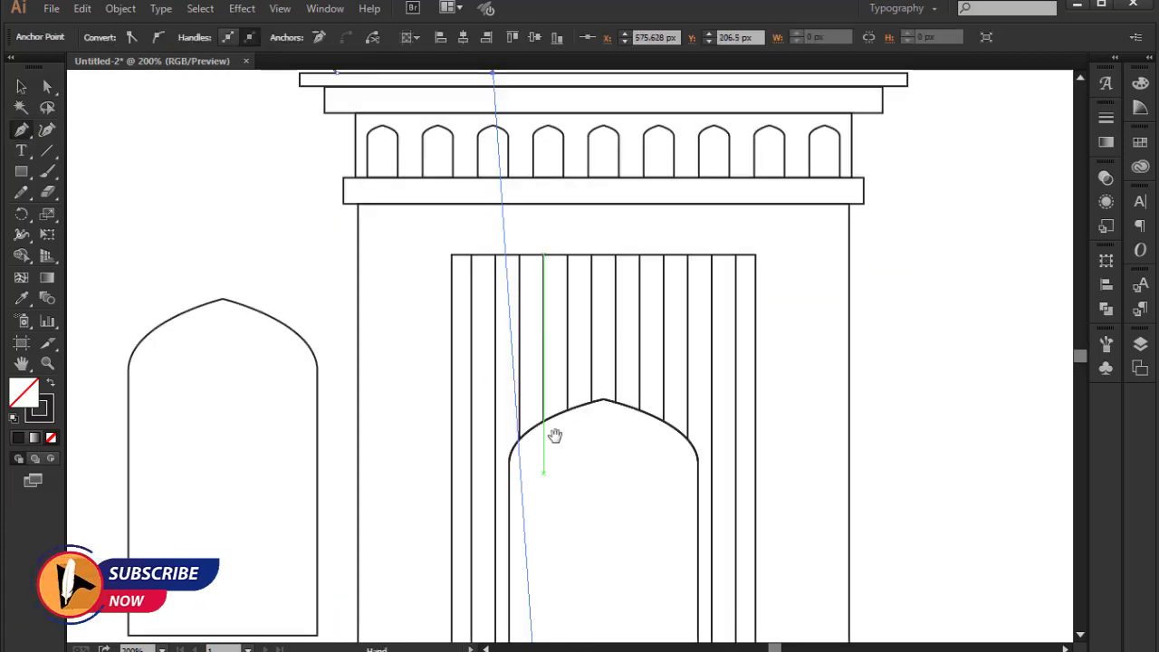
scroll(551, 435, up, 6)
mouse_move(496, 494)
mouse_down()
mouse_move(582, 636)
mouse_move(241, 263)
mouse_up()
ctrl+click(263, 246)
Reflect a copy of the half dome and move it right to form the full dome.
right_click(383, 248)
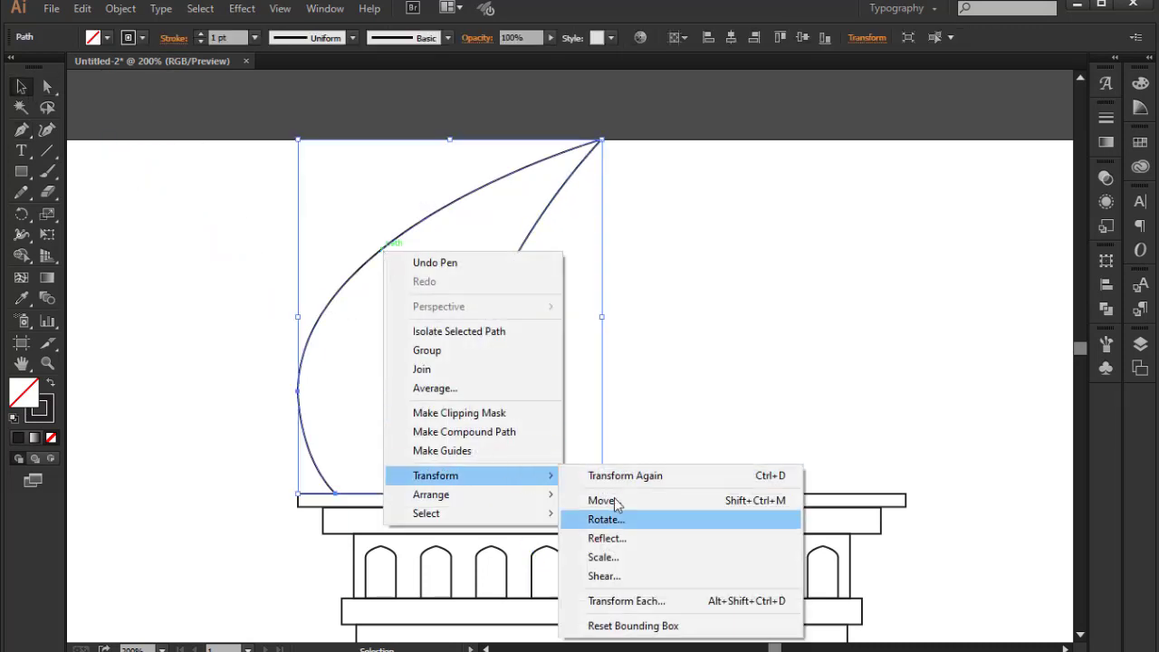
click(606, 537)
click(579, 447)
drag(660, 332, 887, 346)
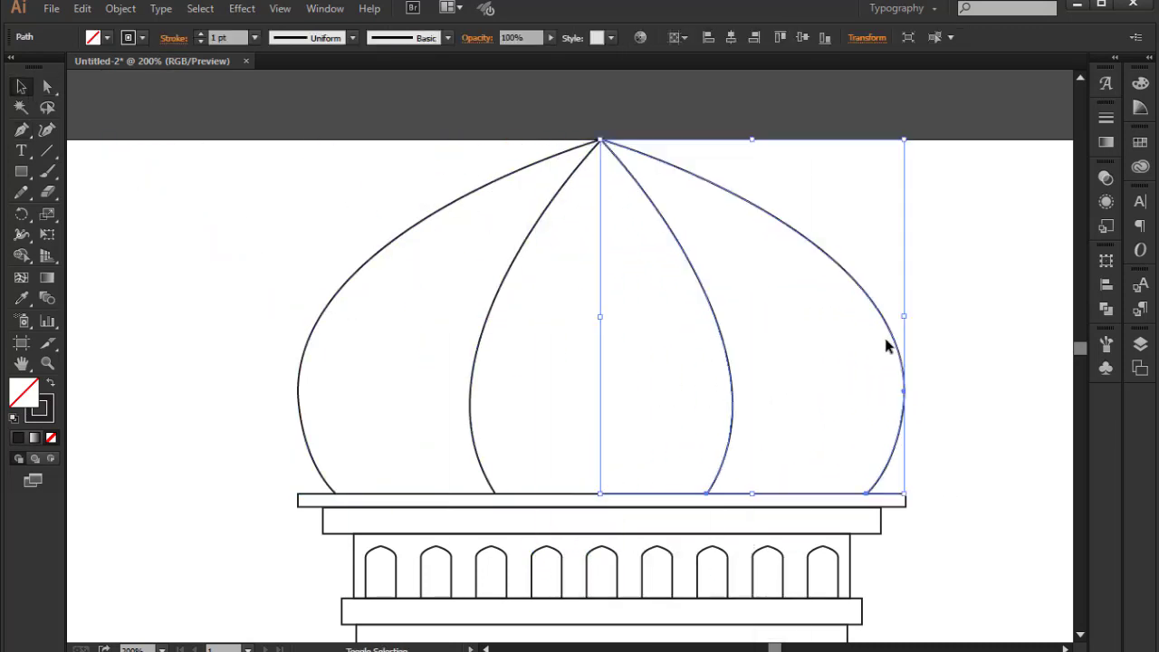
click(735, 348)
key(ctrl+minus)
Scale the dome and cornice tower down and lower it onto the gateway.
drag(465, 178, 732, 574)
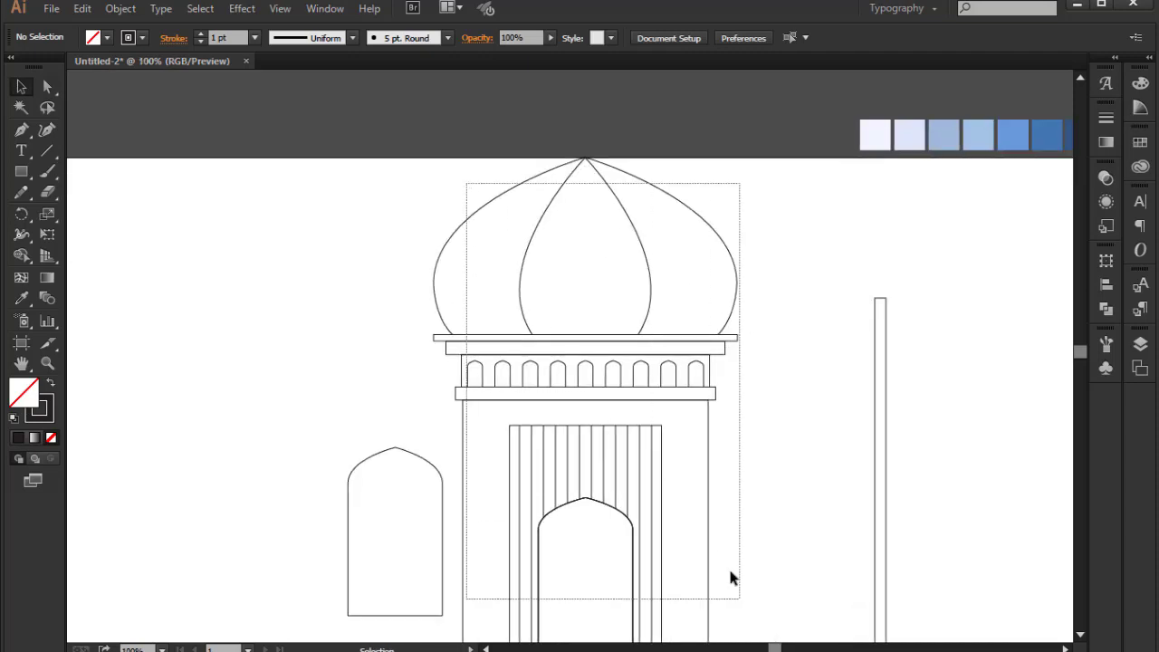
drag(738, 157, 724, 197)
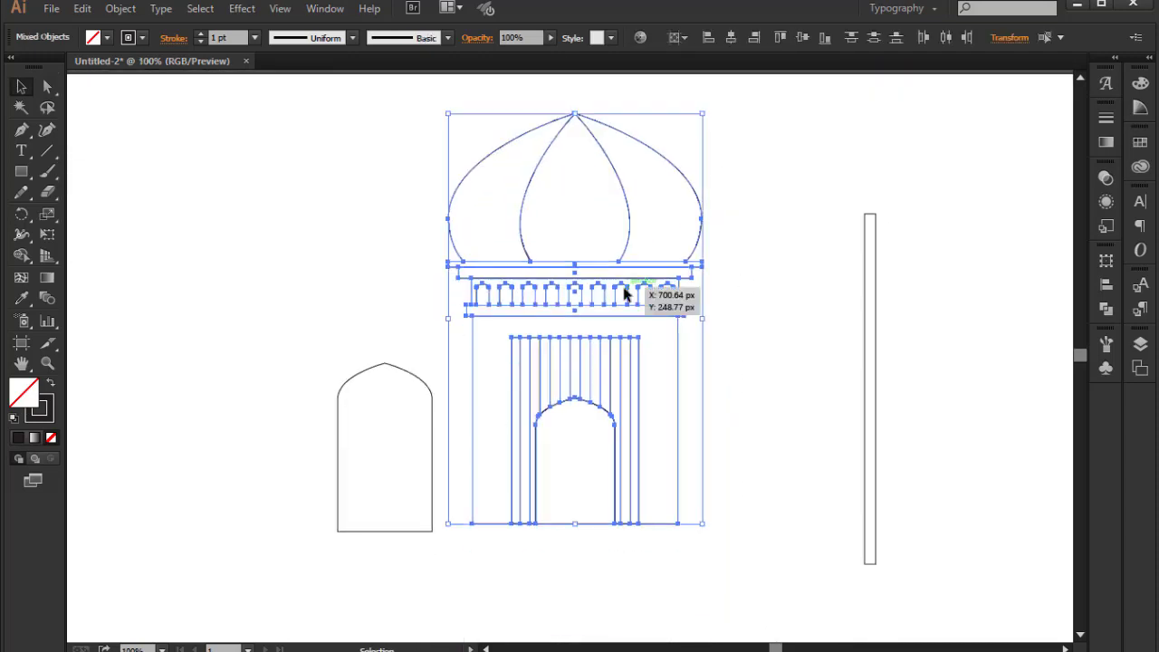
drag(698, 290, 712, 316)
click(752, 400)
Widen the gateway's lower body symmetrically and move the arched window up and left.
drag(450, 597, 686, 399)
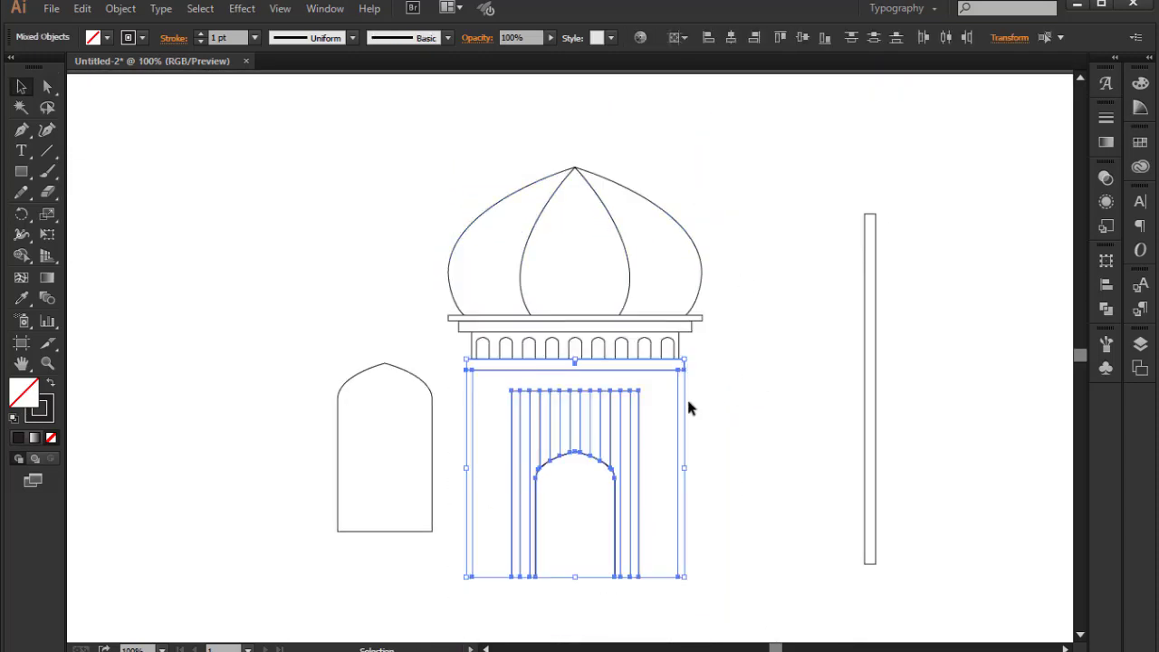
drag(677, 468, 729, 468)
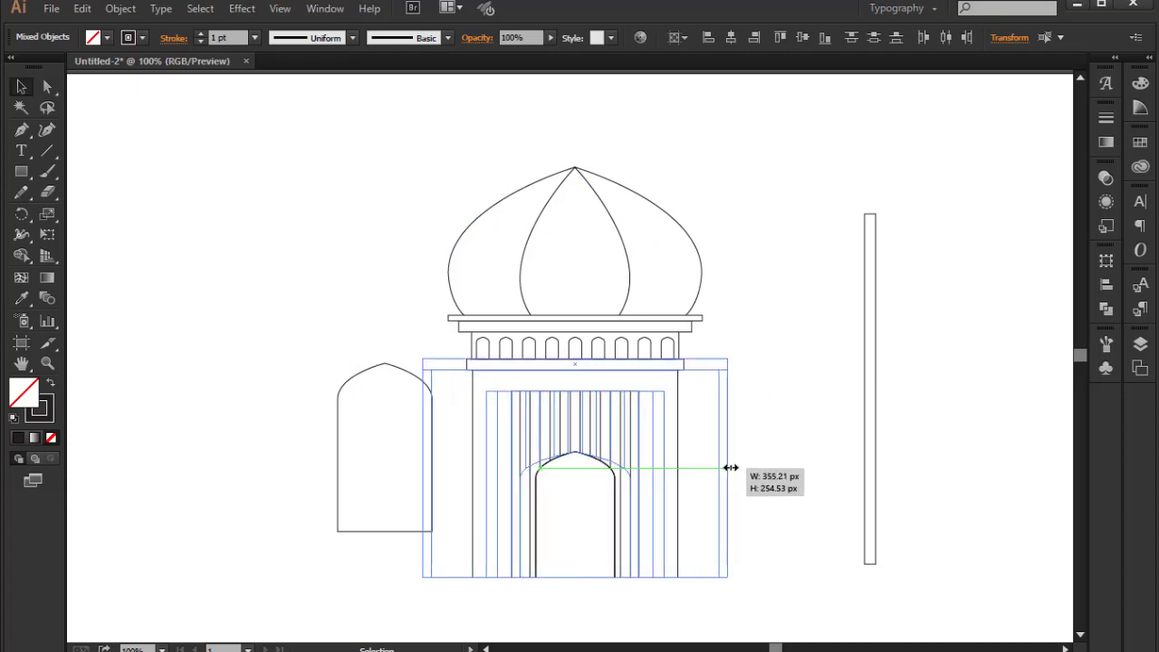
click(771, 454)
mouse_move(432, 416)
mouse_down()
mouse_move(392, 356)
mouse_move(316, 297)
mouse_up()
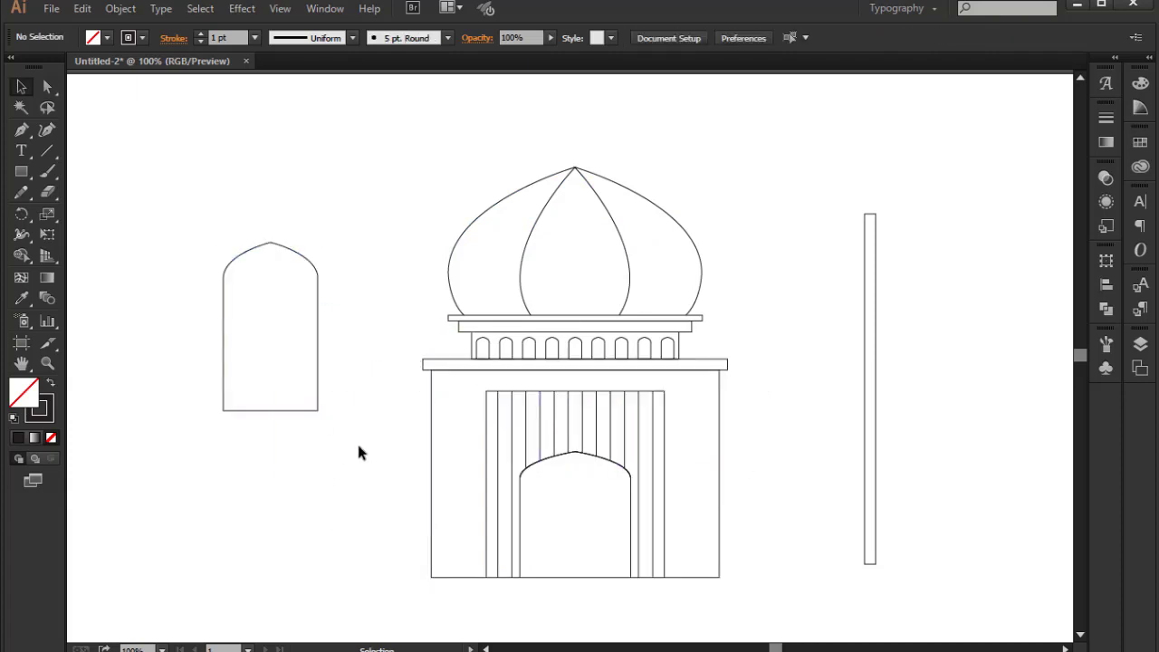
drag(746, 501, 683, 521)
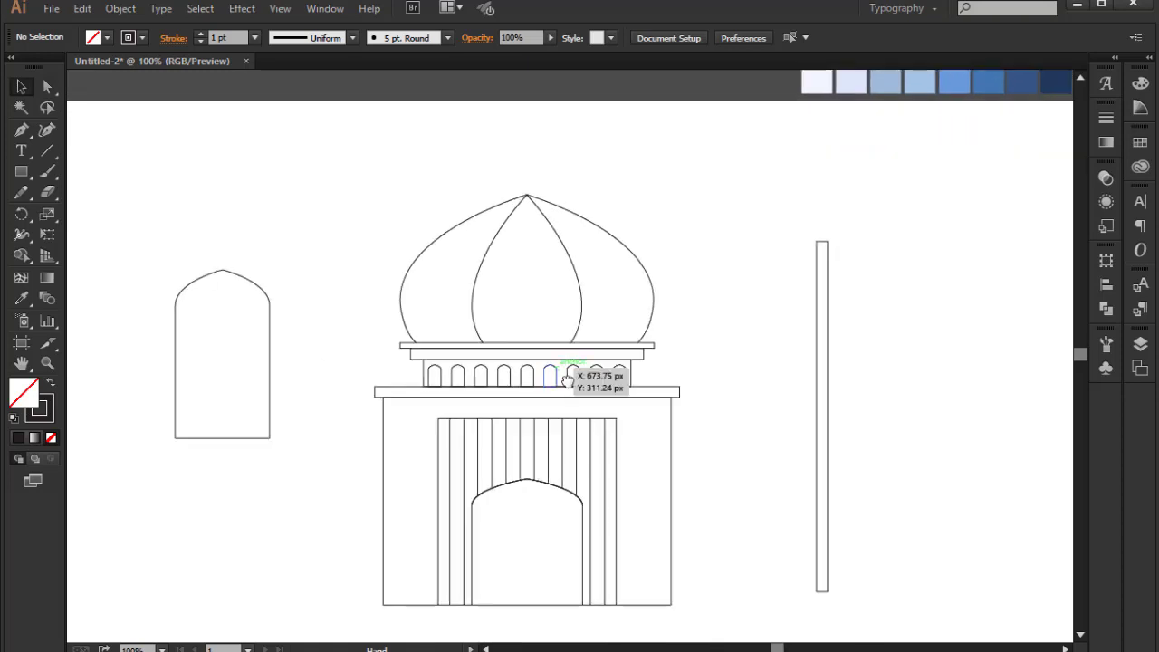
Draw a strip along the minaret bar's side and a thin plate across its top.
click(723, 504)
key(m)
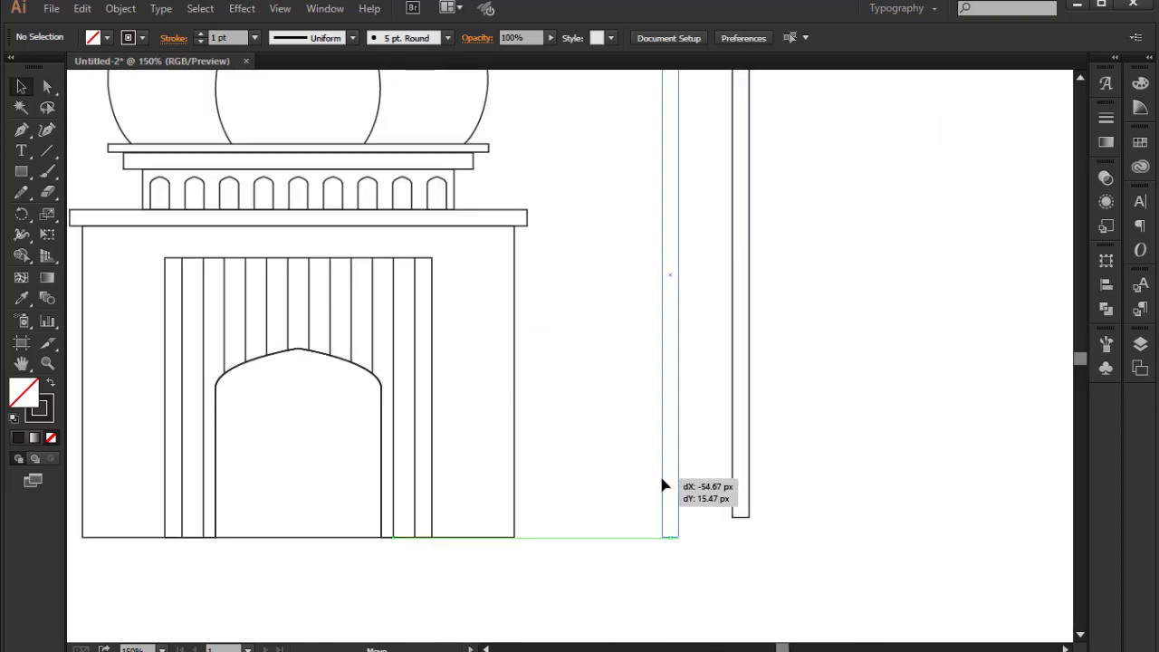
drag(678, 531, 629, 453)
scroll(629, 453, up, 3)
click(726, 386)
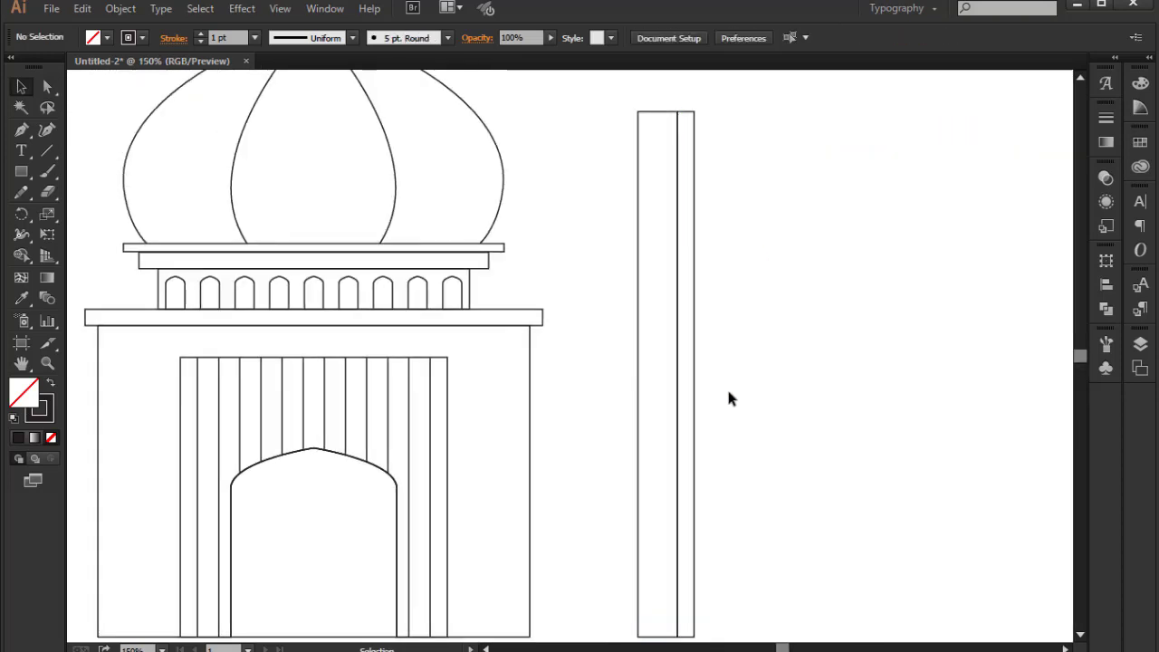
scroll(724, 378, up, 3)
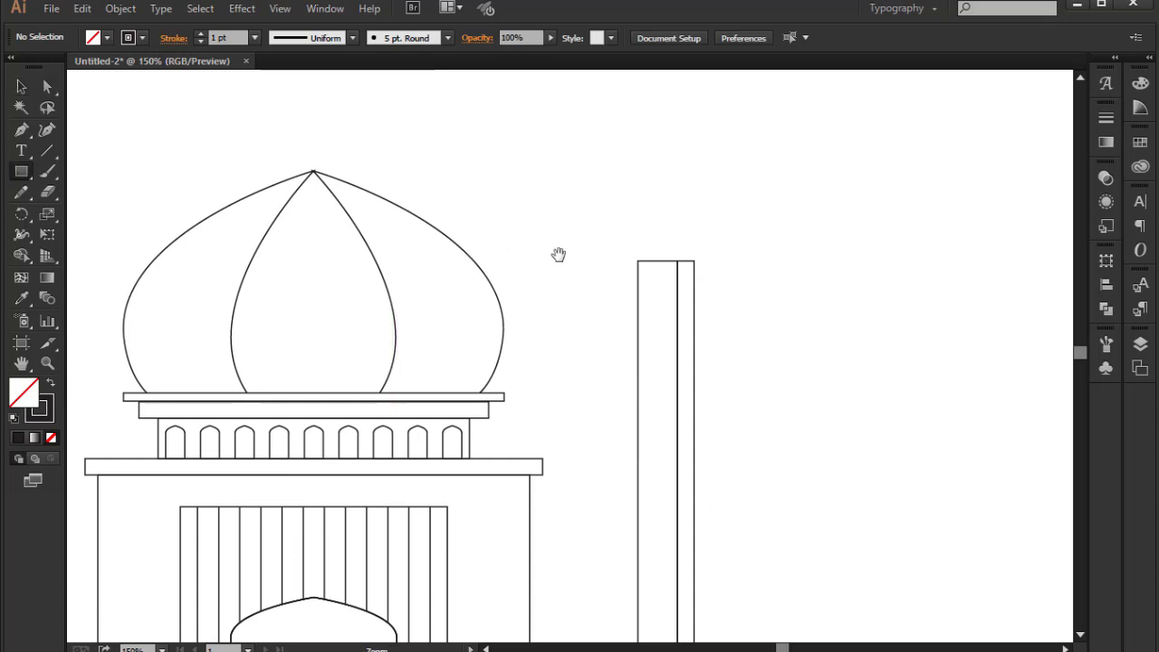
ctrl+click(633, 283)
drag(567, 294, 699, 314)
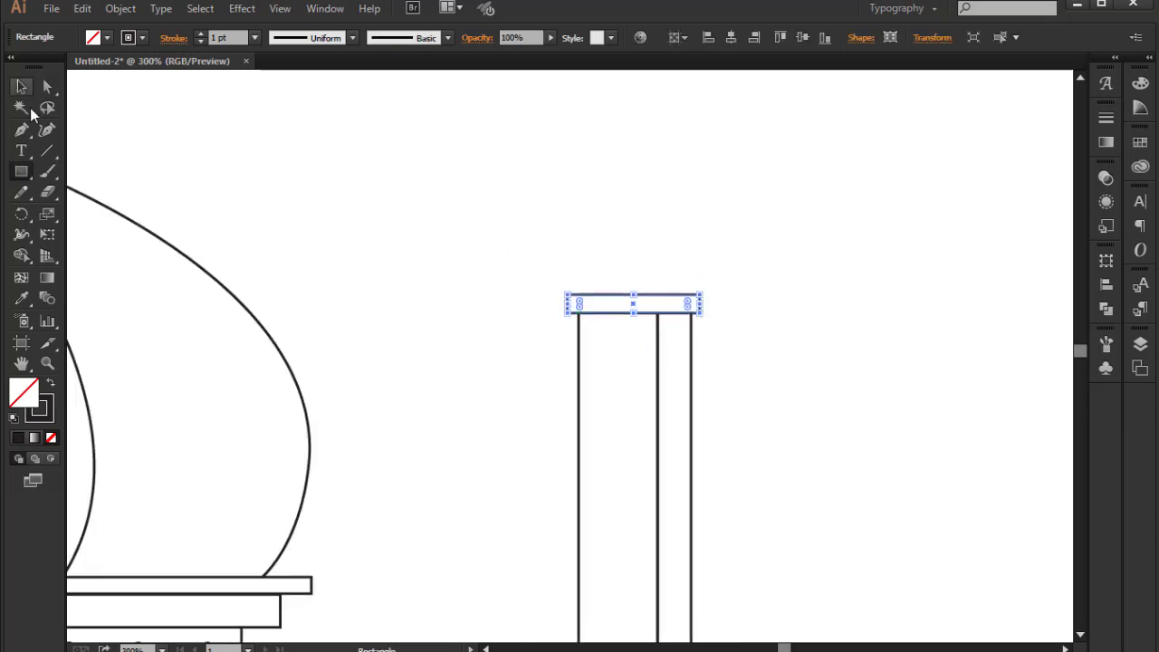
Copy the main onion dome, shrink and narrow it, and seat it on the minaret's plate.
ctrl+alt+click(586, 357)
key(v)
drag(238, 218, 414, 326)
mouse_move(534, 465)
mouse_down()
mouse_move(913, 396)
mouse_move(782, 319)
mouse_up()
ctrl+click(691, 320)
ctrl+click(476, 359)
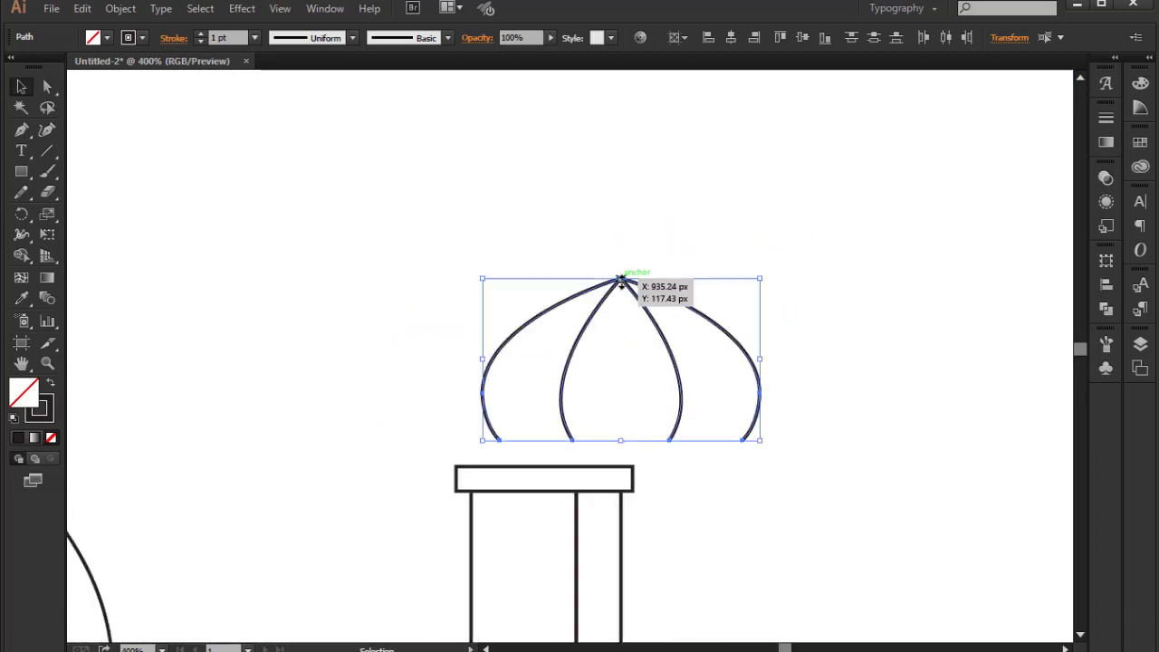
drag(750, 250, 731, 266)
drag(695, 319, 646, 362)
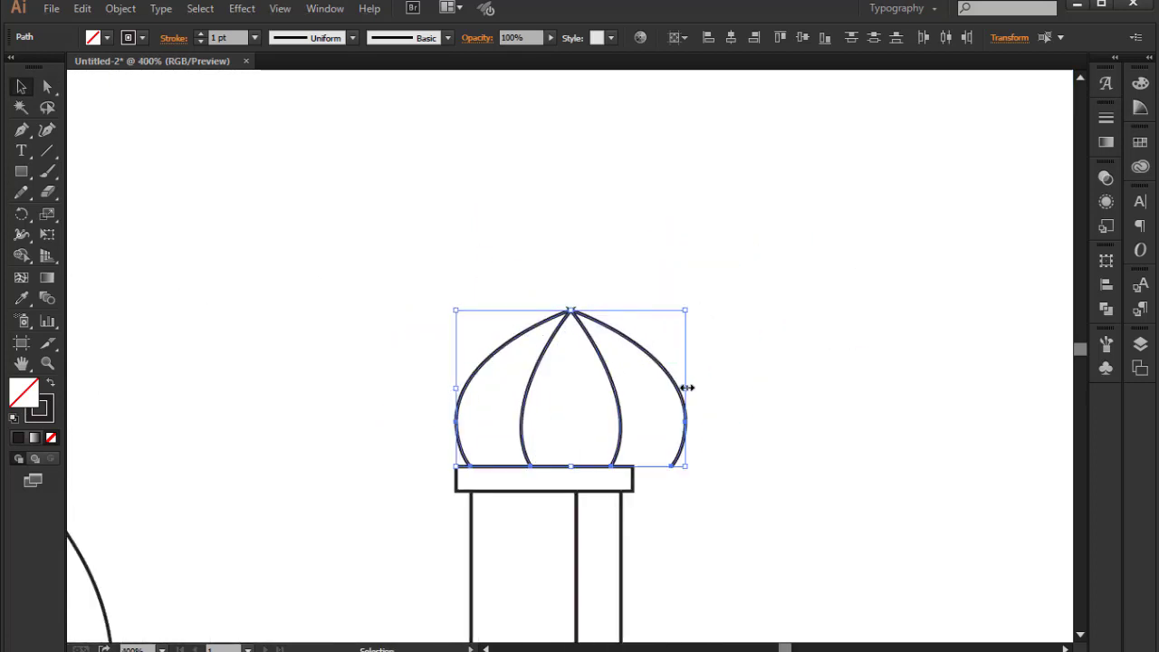
drag(685, 310, 631, 344)
click(676, 371)
Duplicate the top plate lower down the minaret shaft as a ring band.
key(ctrl+minus)
key(ctrl+minus)
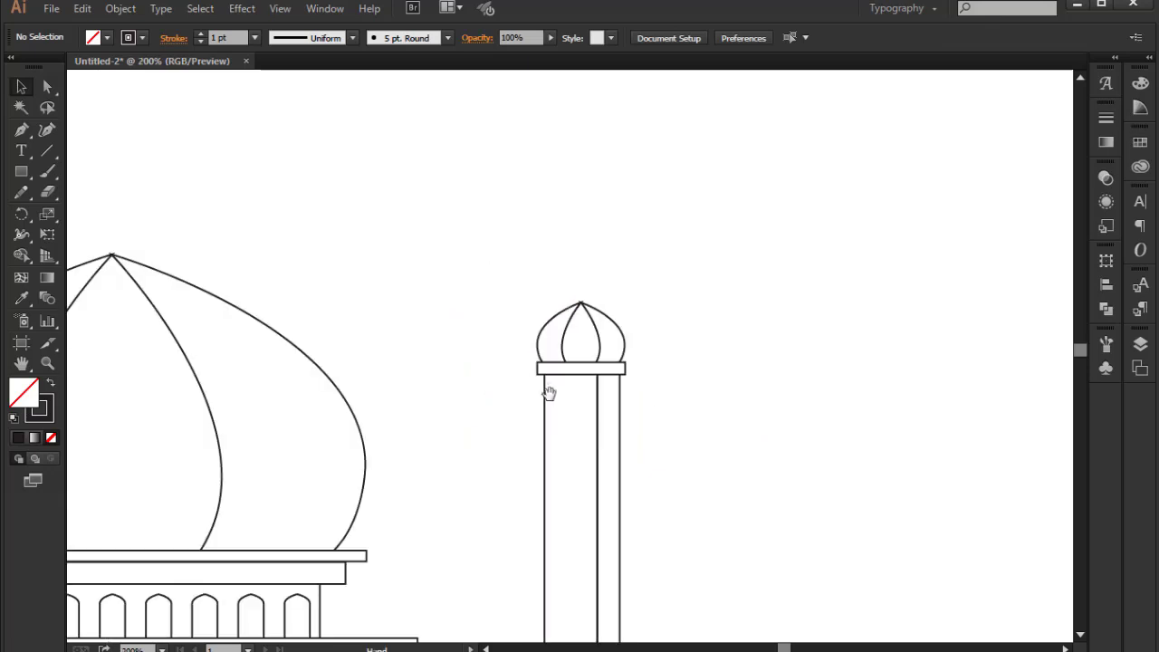
key(ctrl+minus)
drag(566, 447, 569, 387)
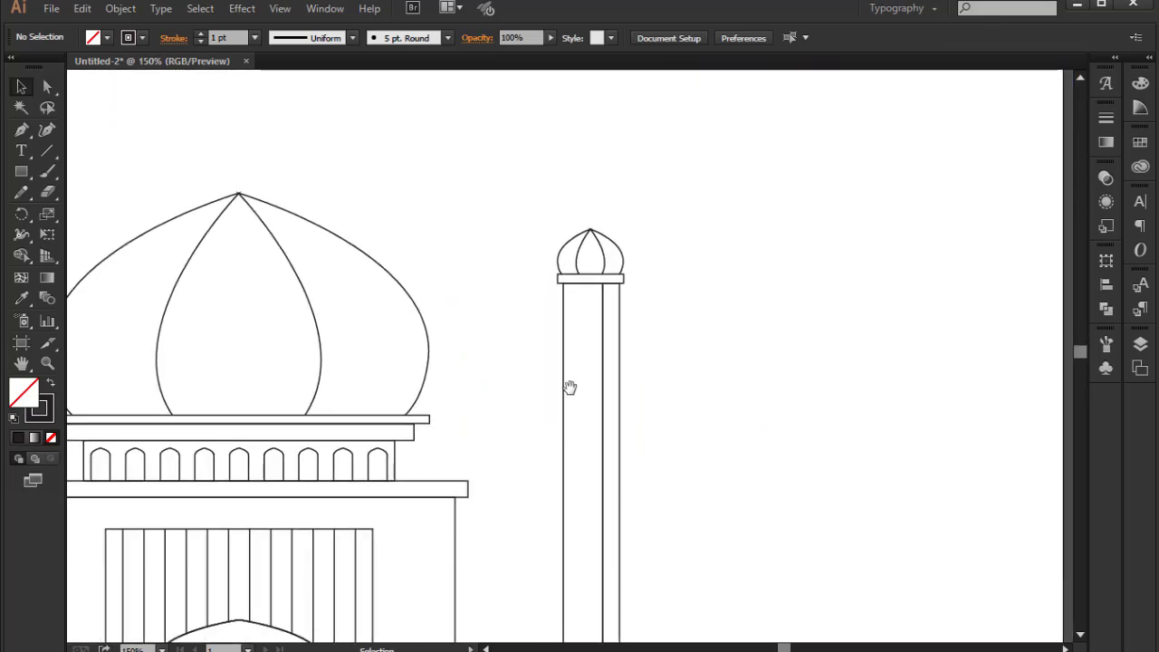
drag(578, 284, 576, 593)
Duplicate the slot rectangle beside the original to make a pair of slots.
scroll(598, 401, down, 5)
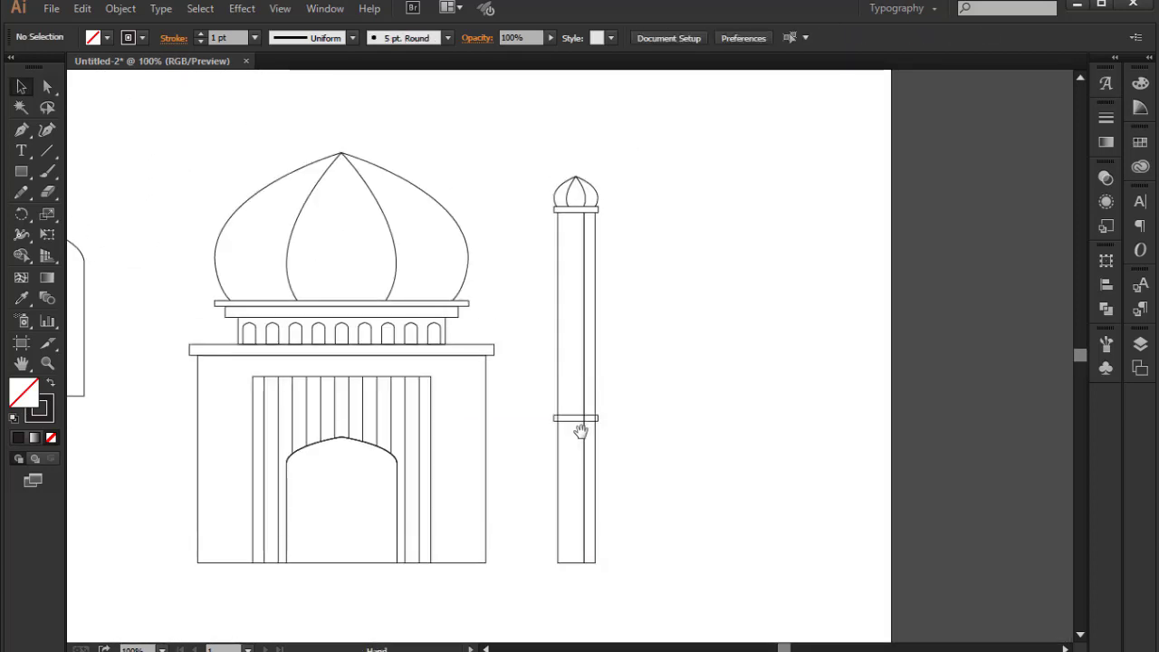
click(570, 423)
scroll(579, 377, up, 5)
mouse_move(587, 546)
mouse_down()
mouse_move(587, 449)
mouse_move(616, 536)
mouse_up()
click(665, 584)
scroll(619, 593, up, 1)
drag(523, 417, 523, 416)
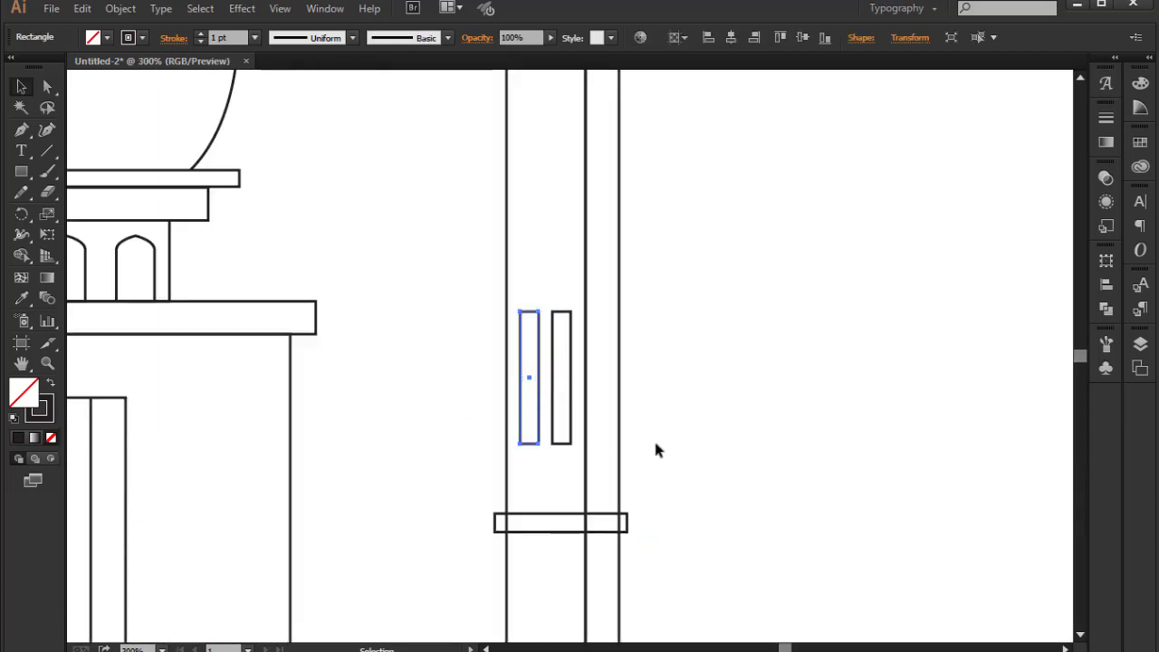
ctrl+alt+click(586, 404)
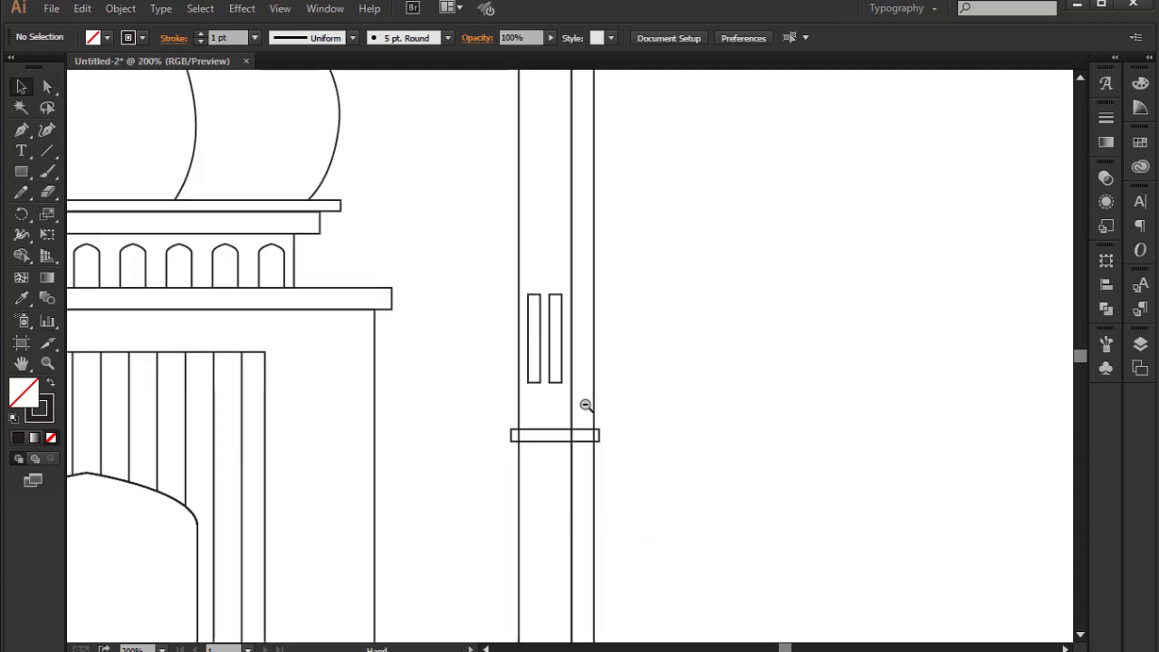
click(642, 452)
Merge the minaret's middle band pieces into the shaft with Shape Builder.
scroll(575, 329, down, 1)
drag(554, 324, 548, 322)
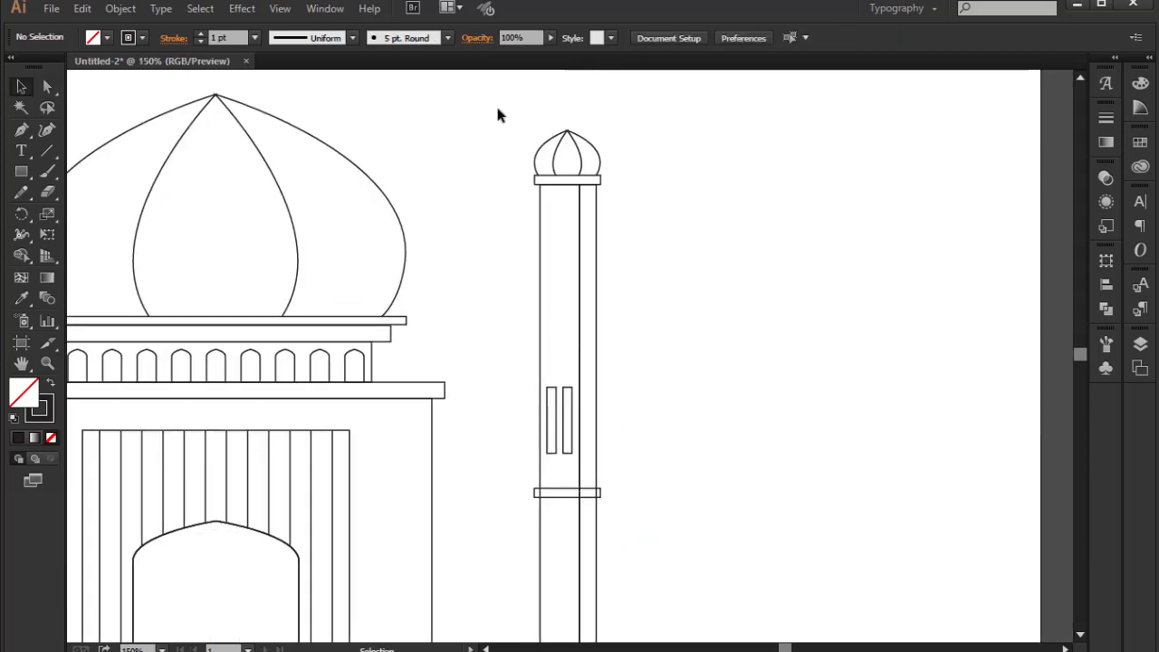
drag(639, 541, 638, 540)
scroll(580, 401, up, 5)
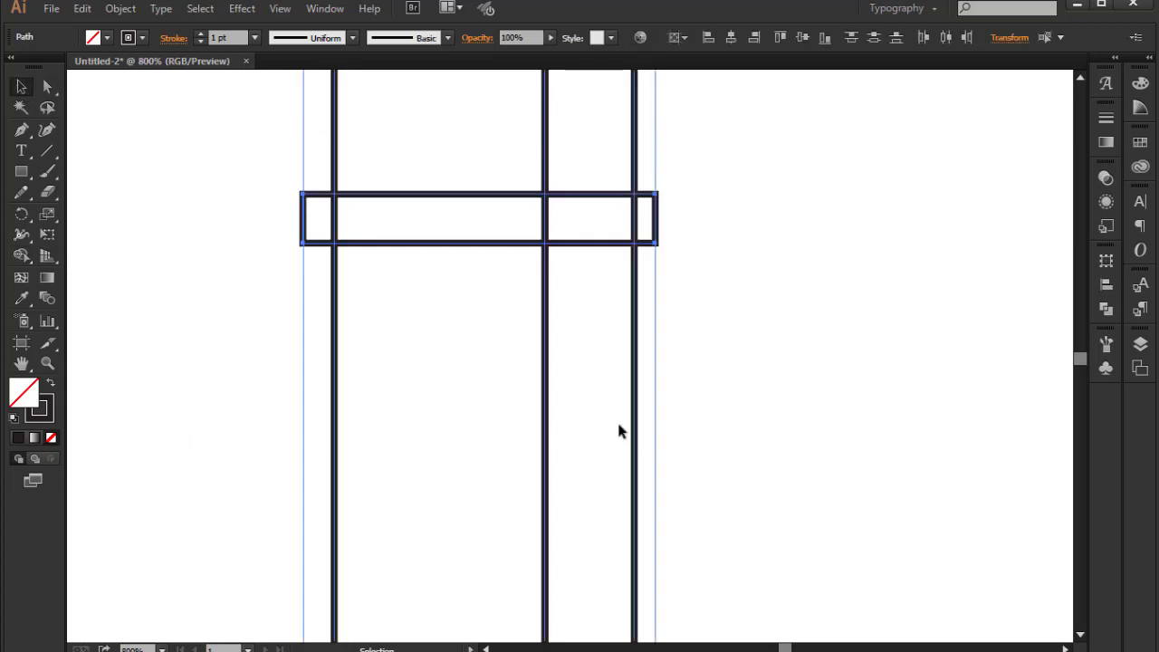
key(shift+m)
drag(308, 217, 624, 230)
scroll(564, 305, down, 5)
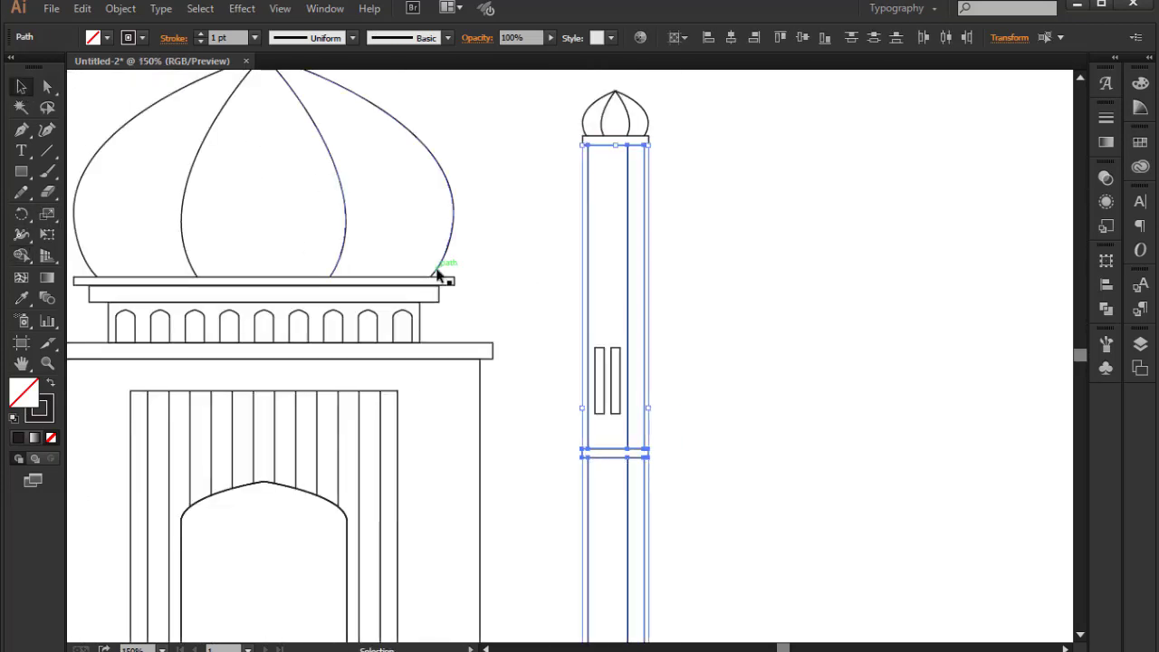
scroll(590, 336, up, 2)
Round the slot corners fully so both slots become pill shapes.
click(536, 382)
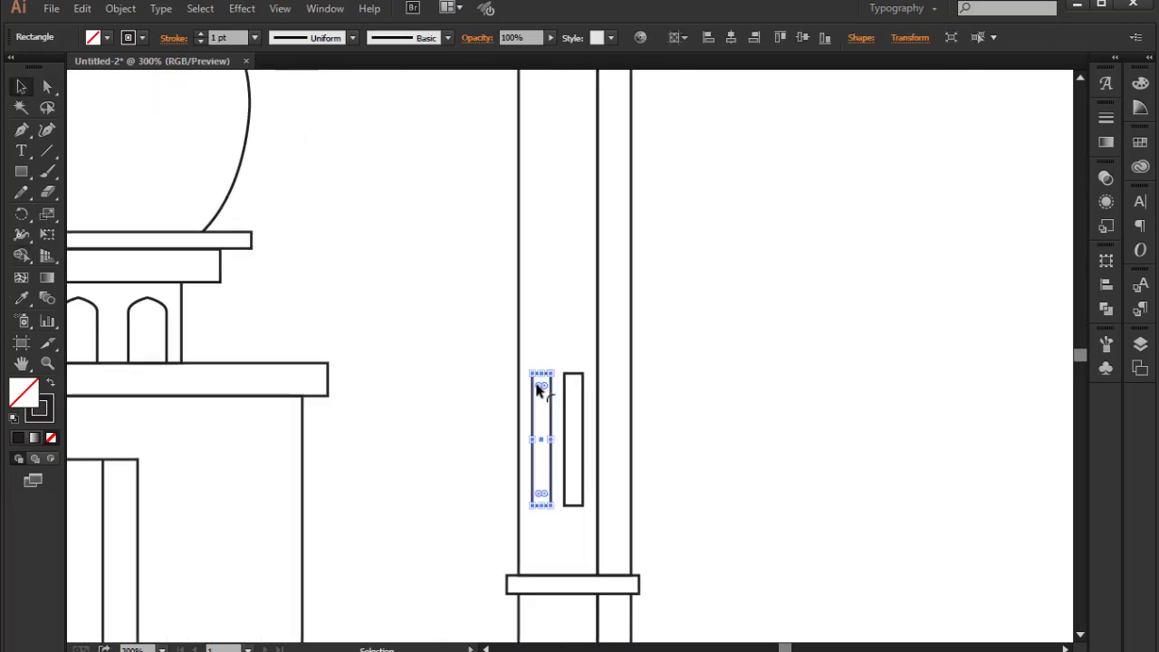
drag(539, 378, 548, 384)
click(659, 432)
scroll(659, 431, down, 3)
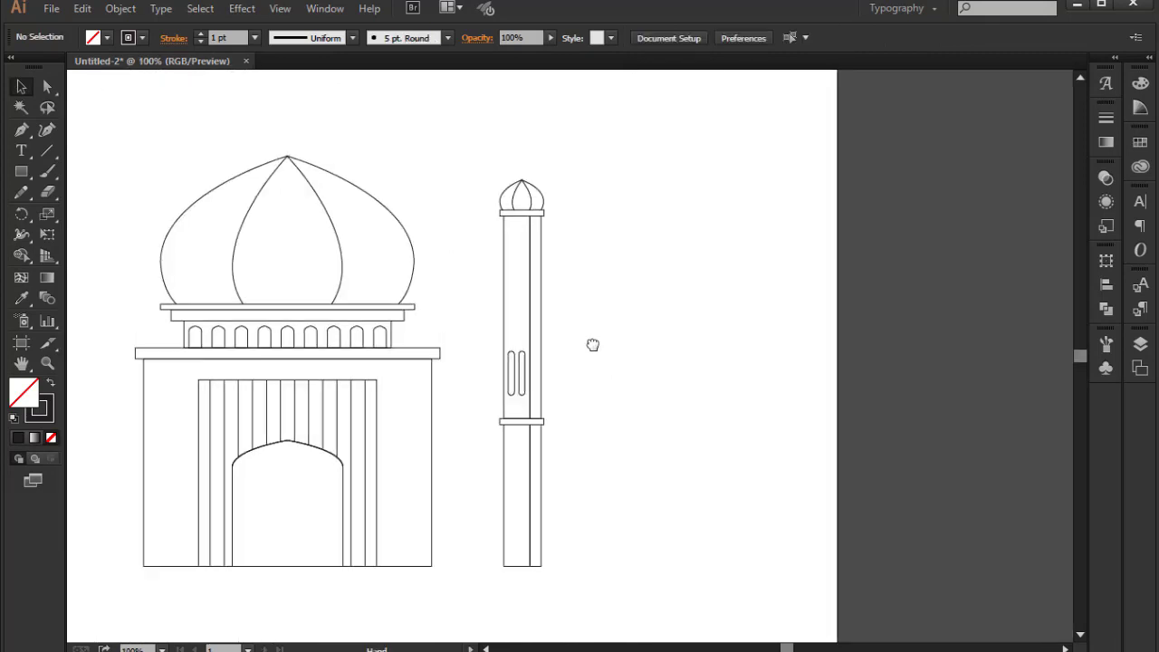
Duplicate the whole minaret to the right as a second minaret.
drag(548, 514, 549, 509)
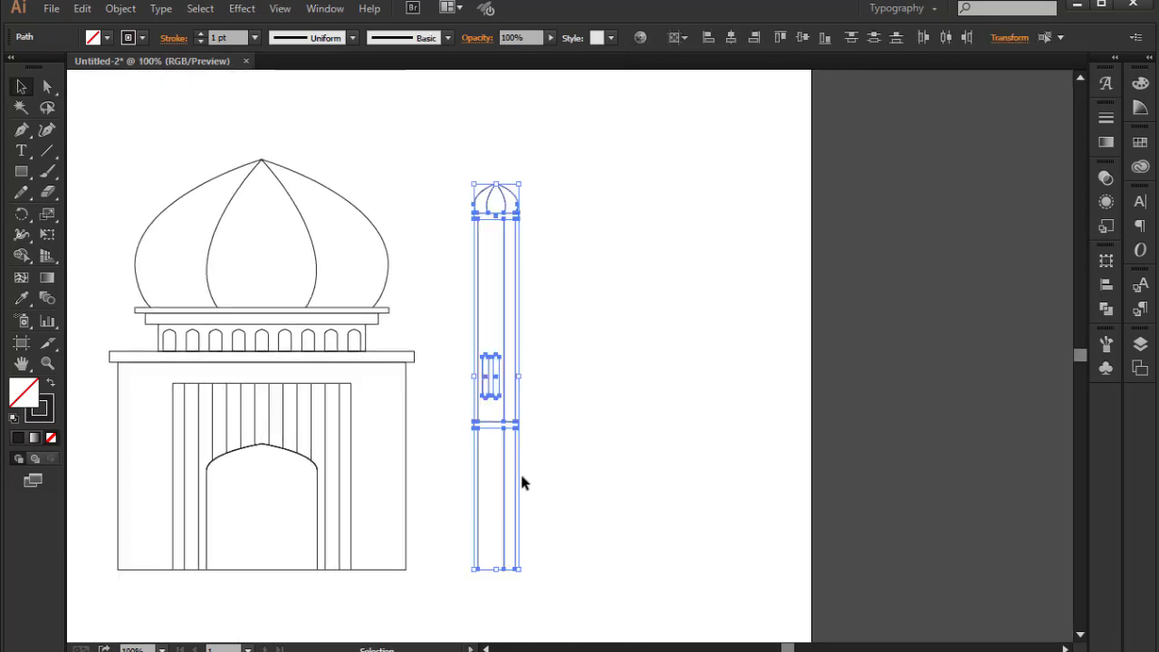
drag(517, 473, 708, 406)
drag(675, 344, 663, 398)
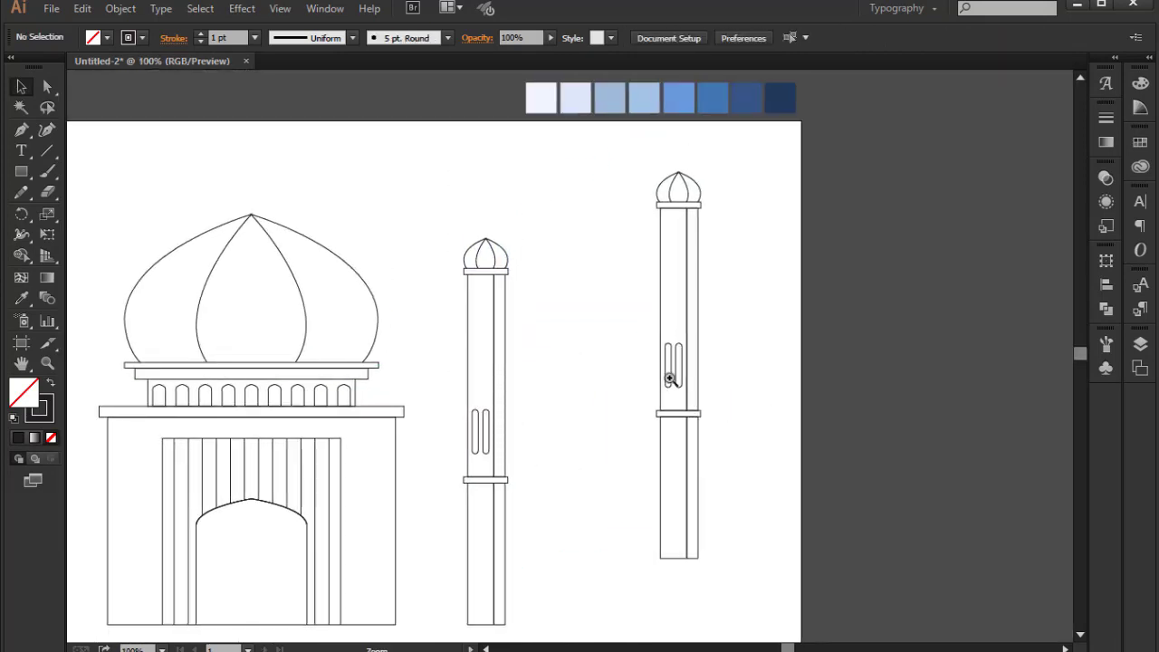
click(669, 361)
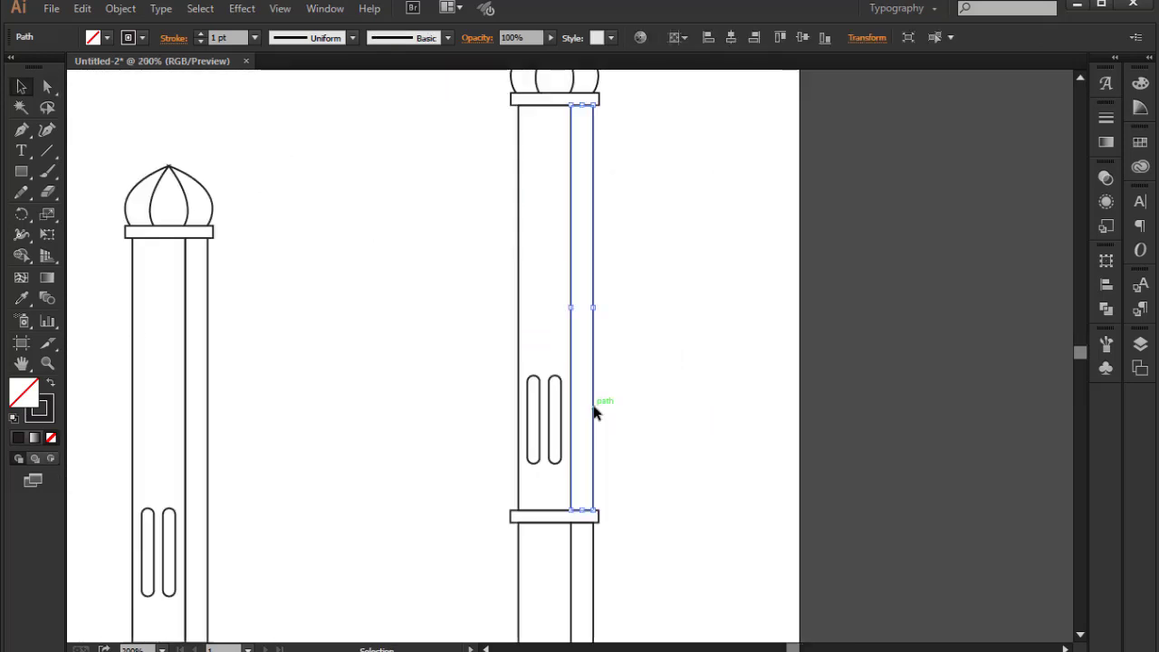
Copy a shaft line to add a stripe and space the three stripes evenly.
drag(569, 412, 517, 395)
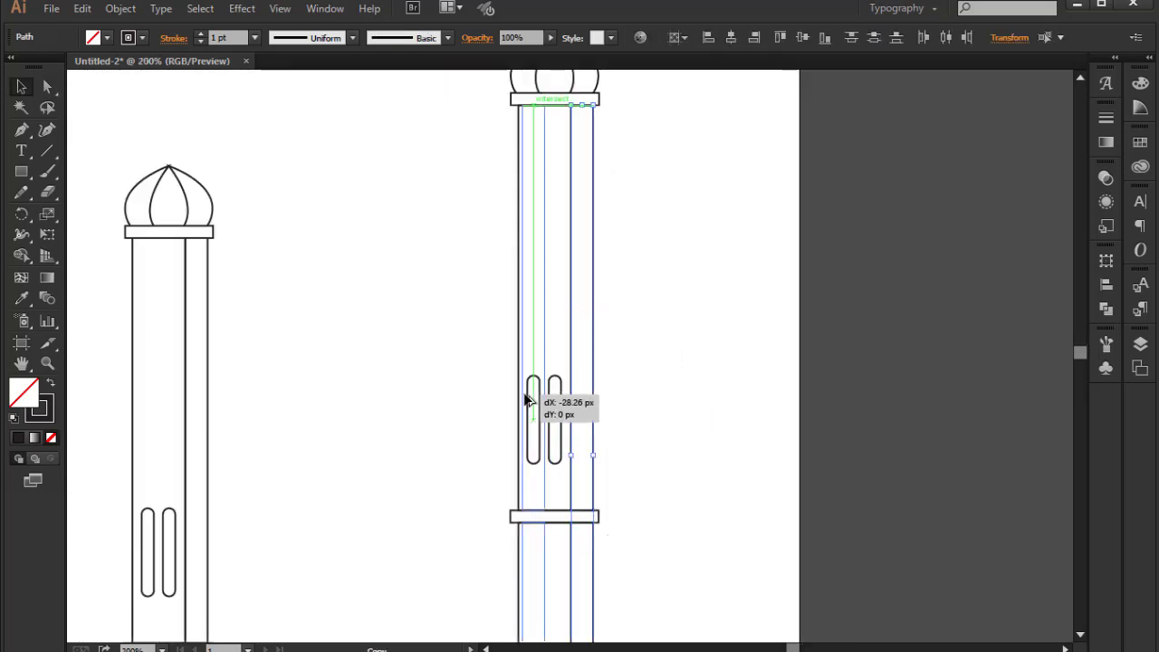
click(658, 432)
click(551, 308)
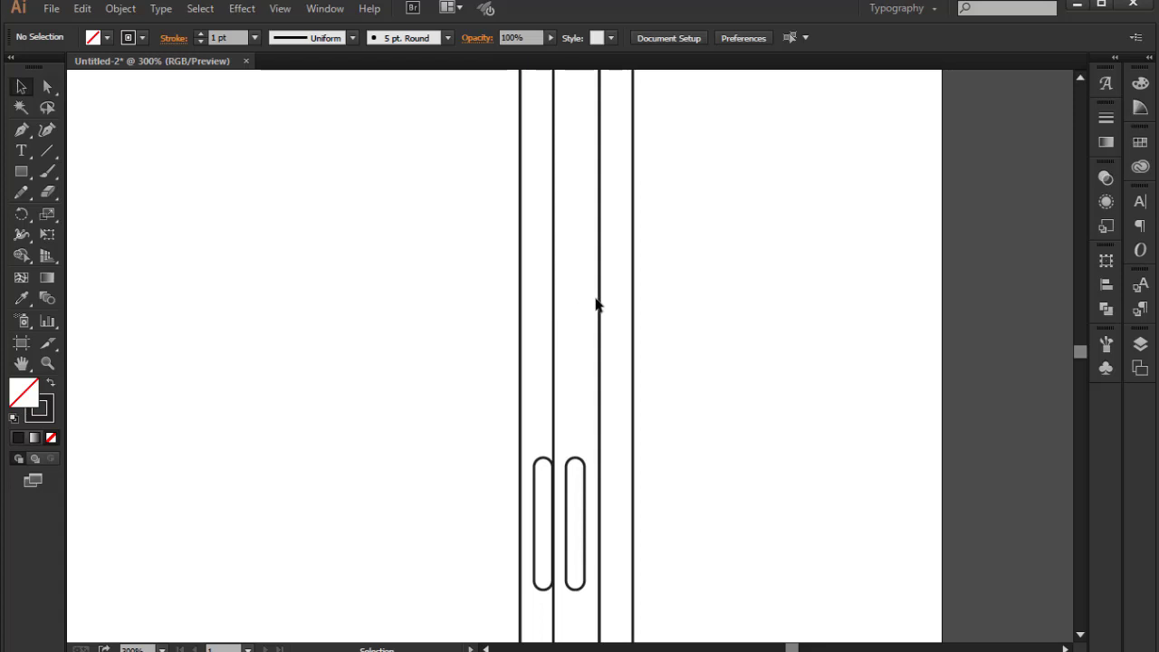
click(595, 304)
key(ctrl+plus)
key(ctrl+plus)
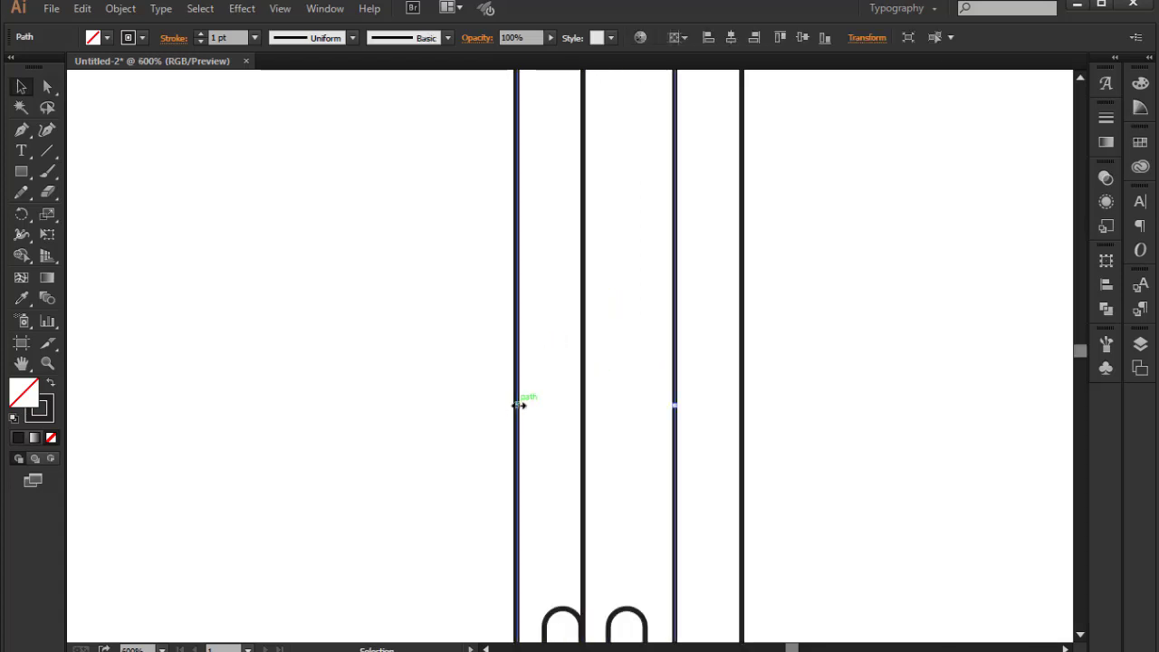
drag(519, 405, 585, 408)
click(550, 379)
key(ctrl+minus)
key(ctrl+minus)
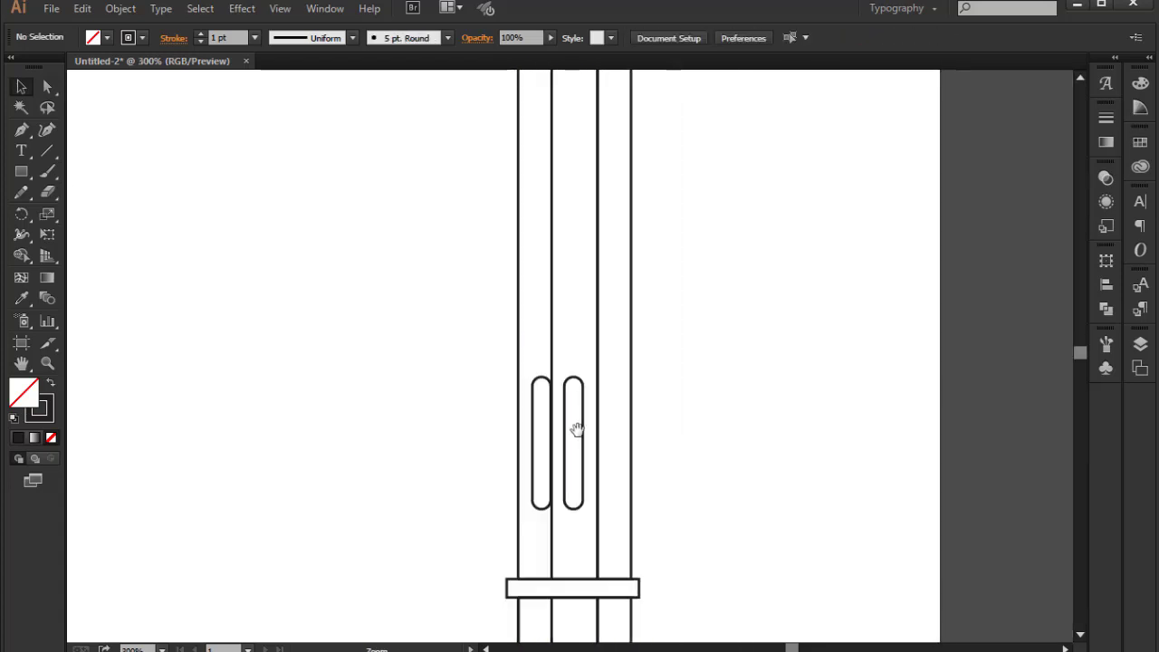
Copy a pill slot to give the new minaret a third slot.
key(ctrl+plus)
click(528, 434)
click(720, 474)
drag(524, 442, 640, 447)
key(ctrl+minus)
key(ctrl+minus)
key(ctrl+minus)
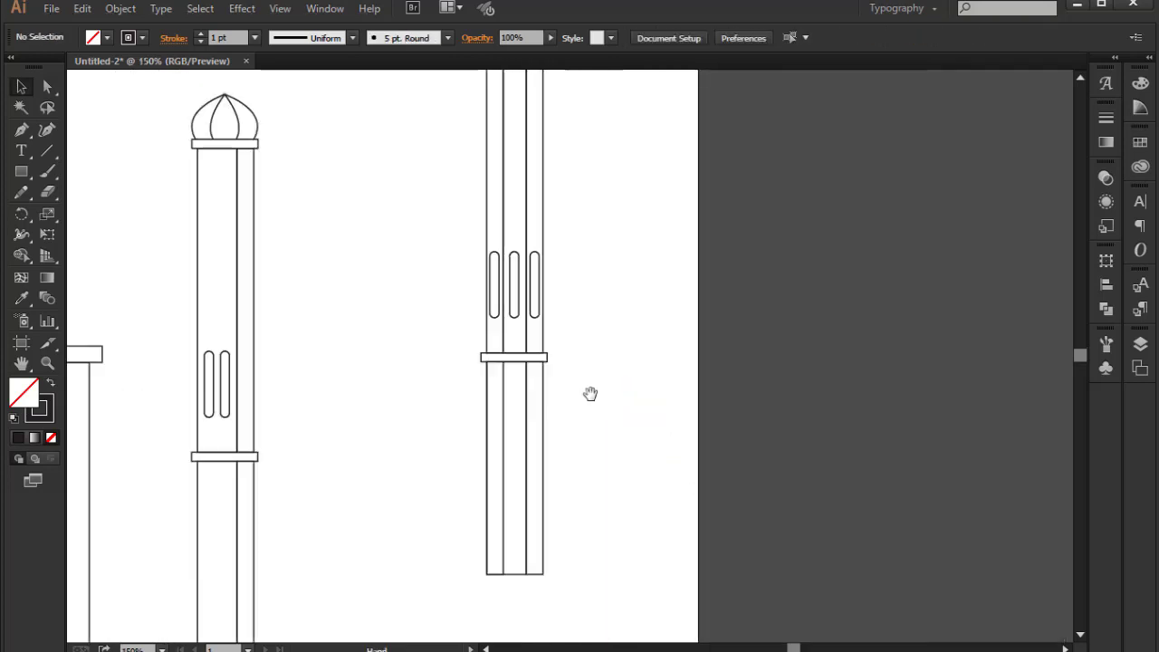
Add a copied band above the new minaret's three pill slots.
mouse_move(589, 392)
mouse_down()
mouse_move(566, 550)
mouse_move(550, 336)
mouse_move(548, 390)
mouse_up()
key(ctrl+plus)
click(550, 400)
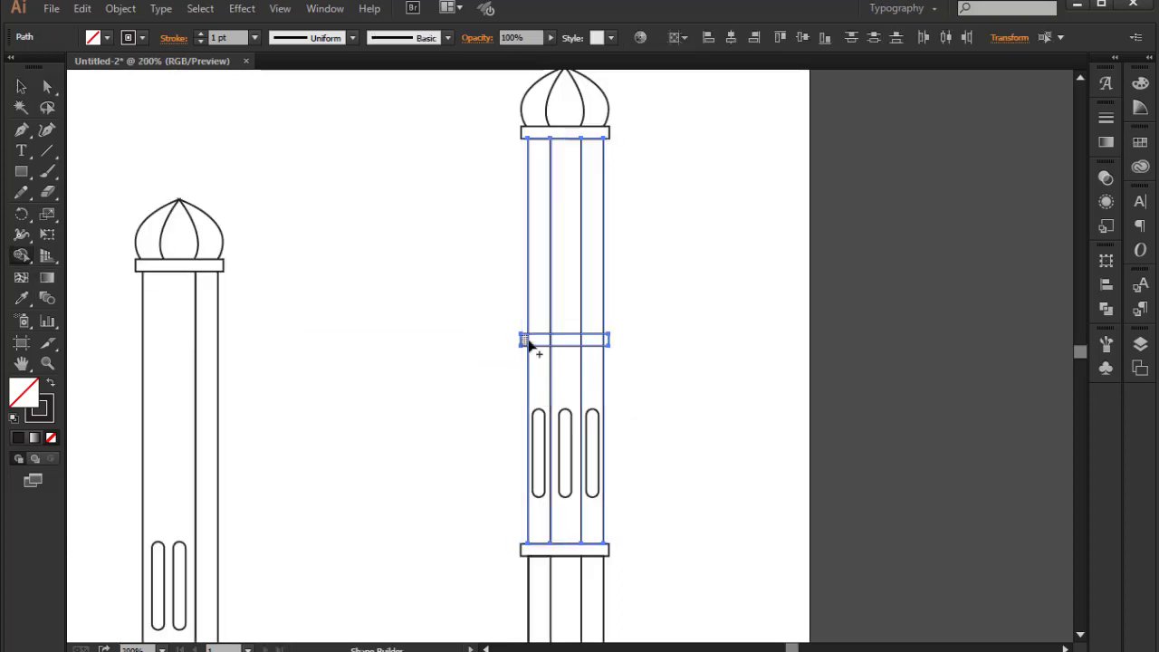
click(517, 395)
key(ctrl+minus)
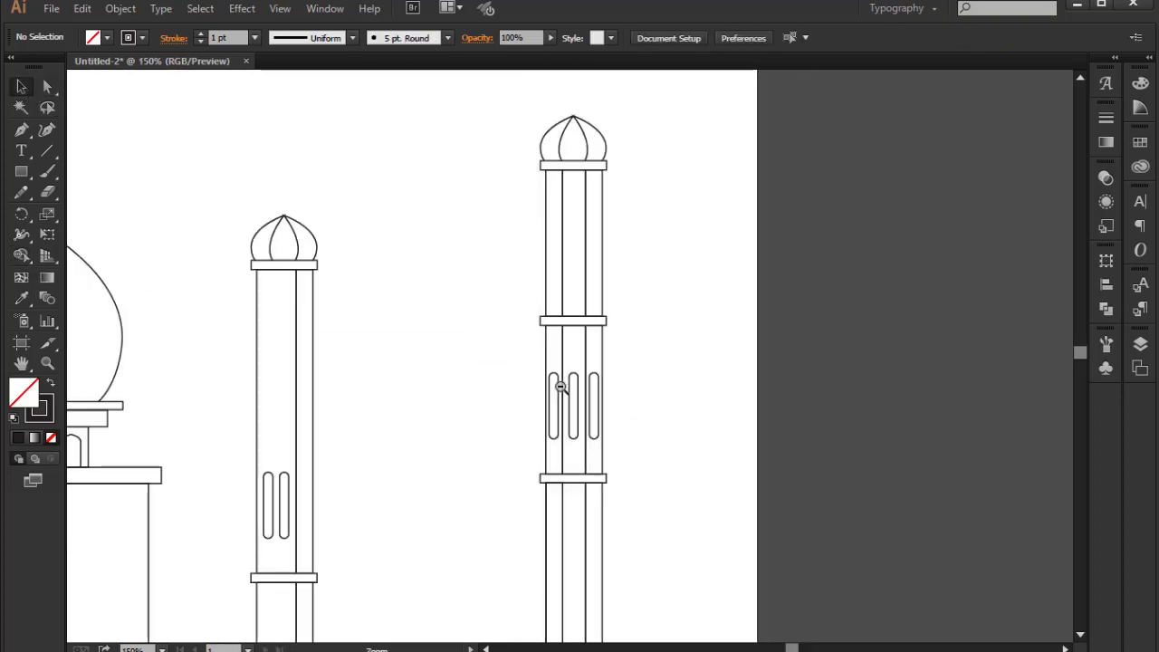
key(ctrl+minus)
scroll(699, 376, up, 1)
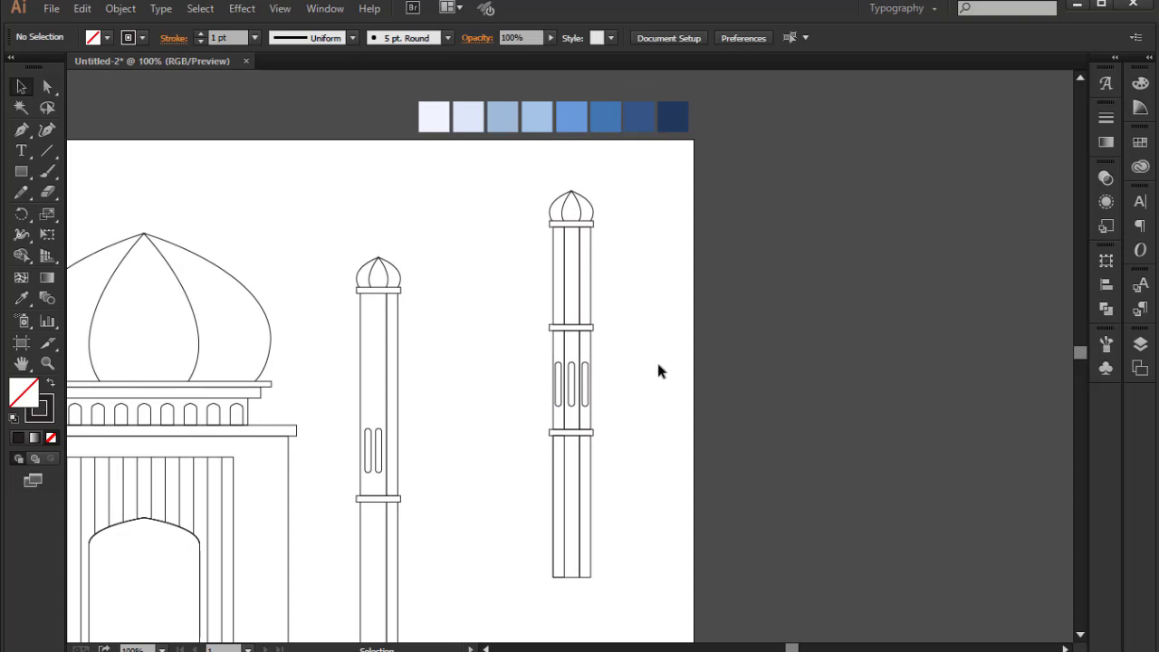
Move the first minaret left against the mosque.
drag(507, 378, 498, 354)
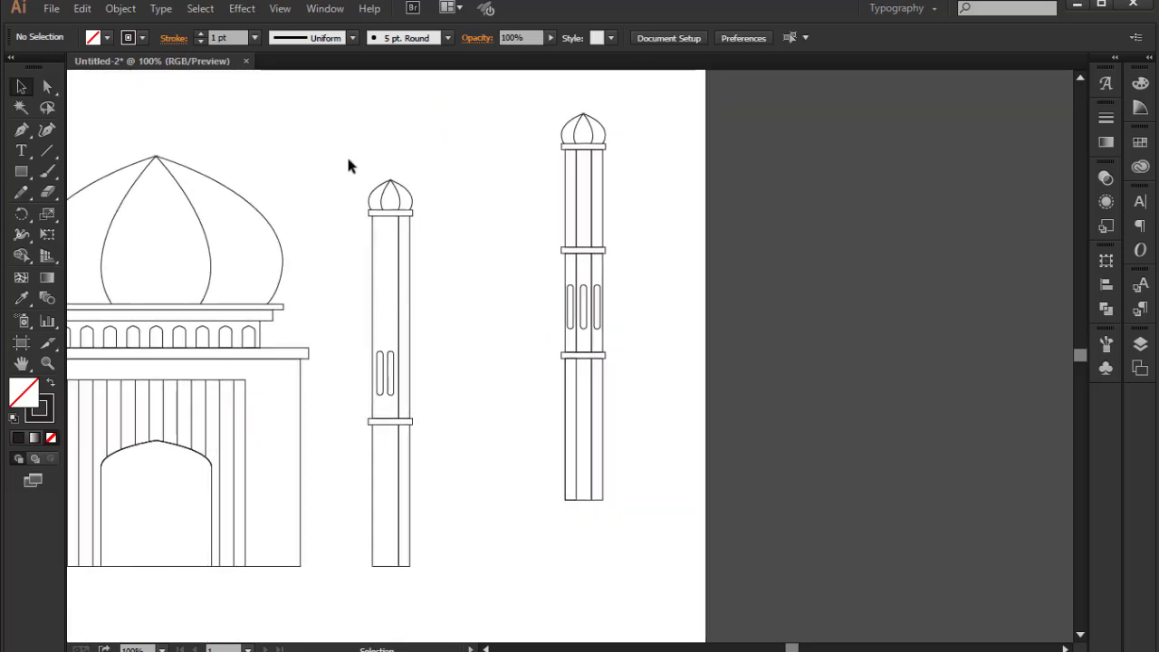
mouse_move(349, 163)
mouse_down()
mouse_move(414, 465)
mouse_move(347, 464)
mouse_up()
click(421, 476)
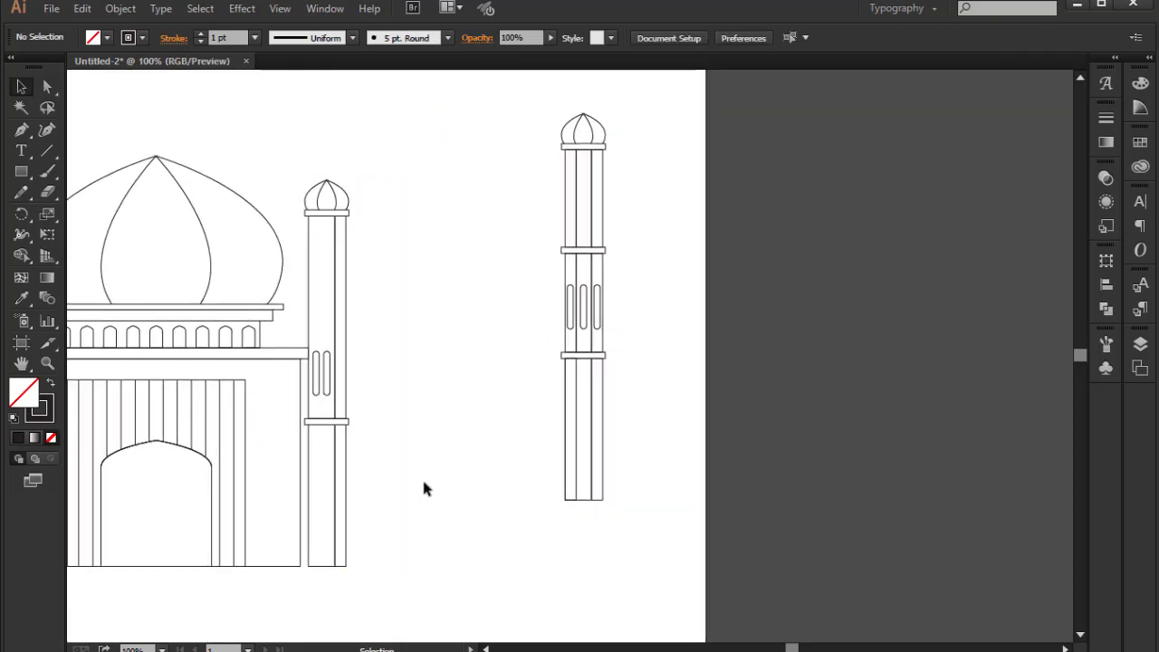
Draw a rectangular wing between the two minarets.
click(22, 172)
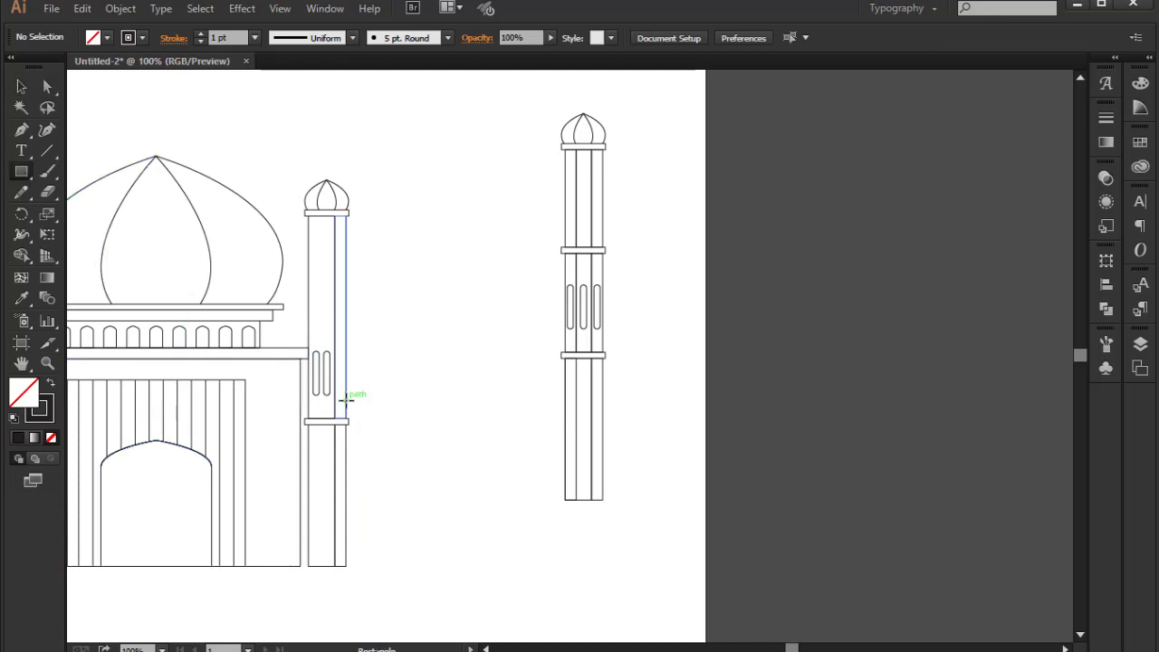
drag(498, 503, 547, 567)
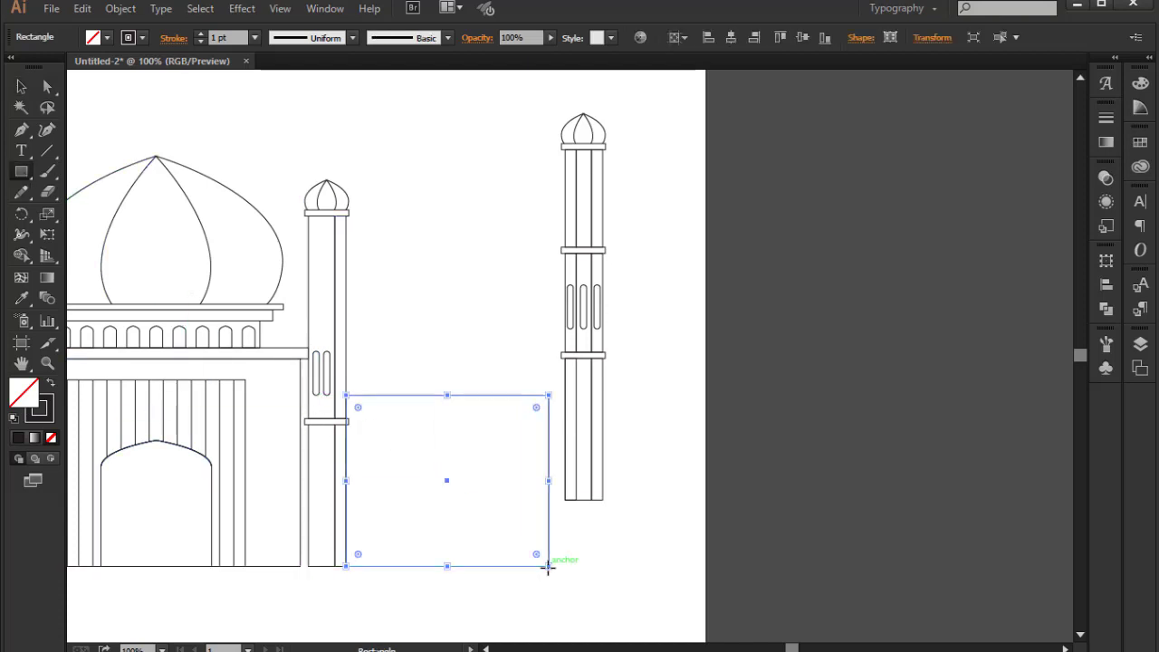
key(ctrl+shift+a)
alt+click(377, 299)
Copy the arch into the wing and scale it smaller, narrower and taller.
drag(233, 380, 608, 479)
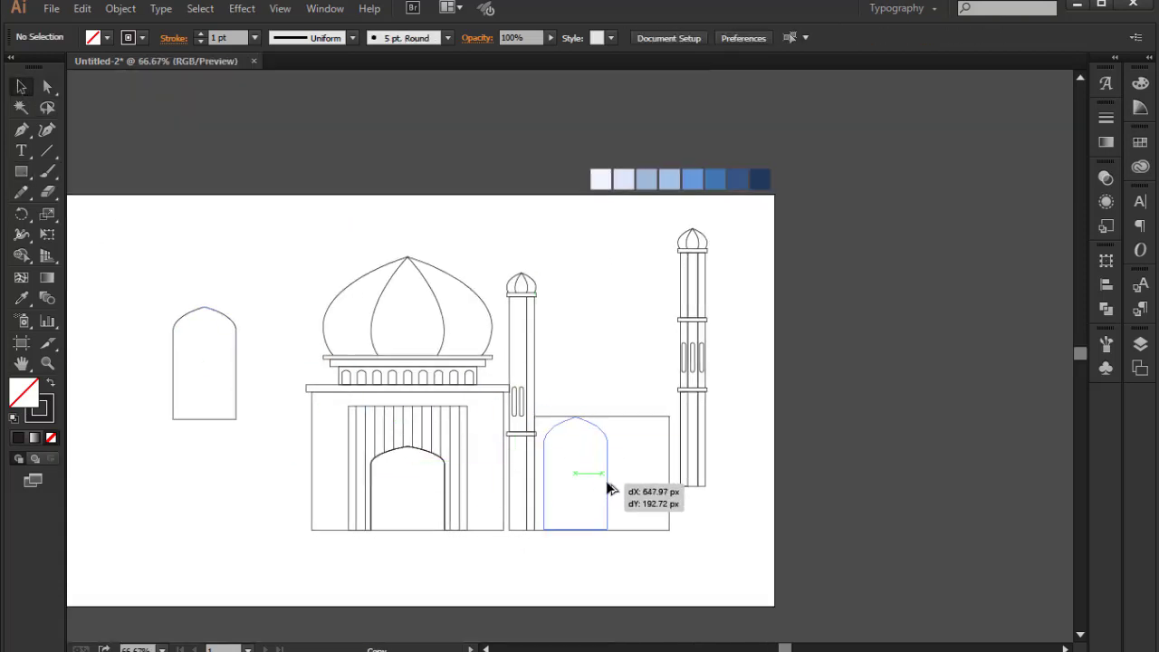
click(597, 458)
click(559, 387)
drag(685, 180, 621, 302)
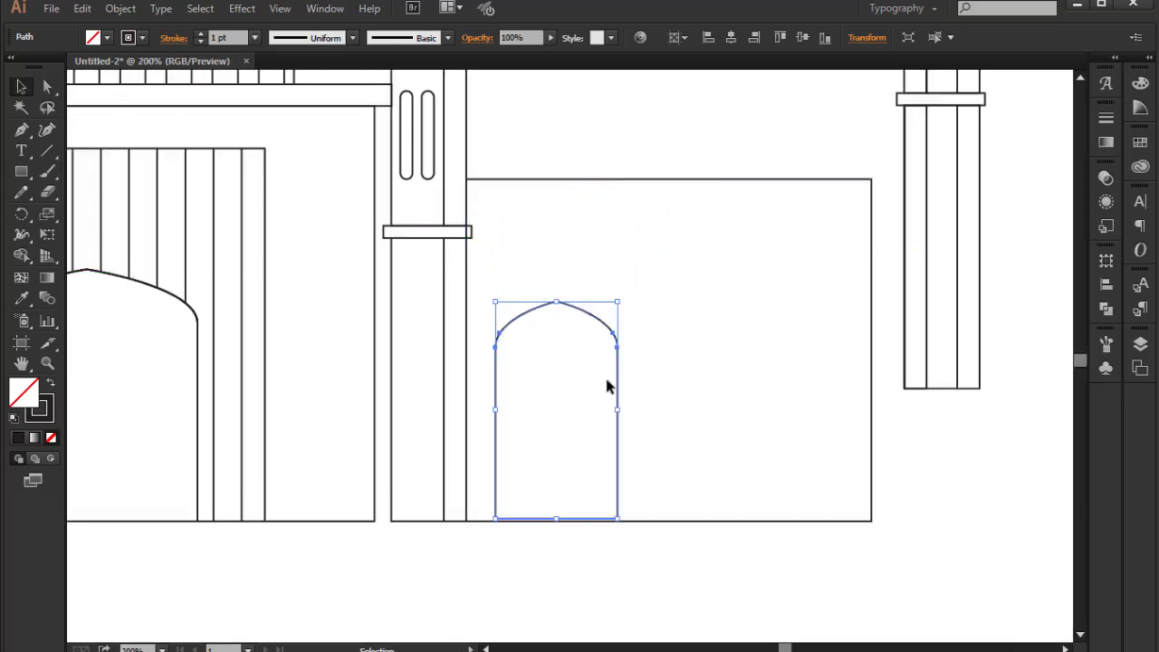
drag(618, 410, 572, 412)
drag(533, 301, 532, 234)
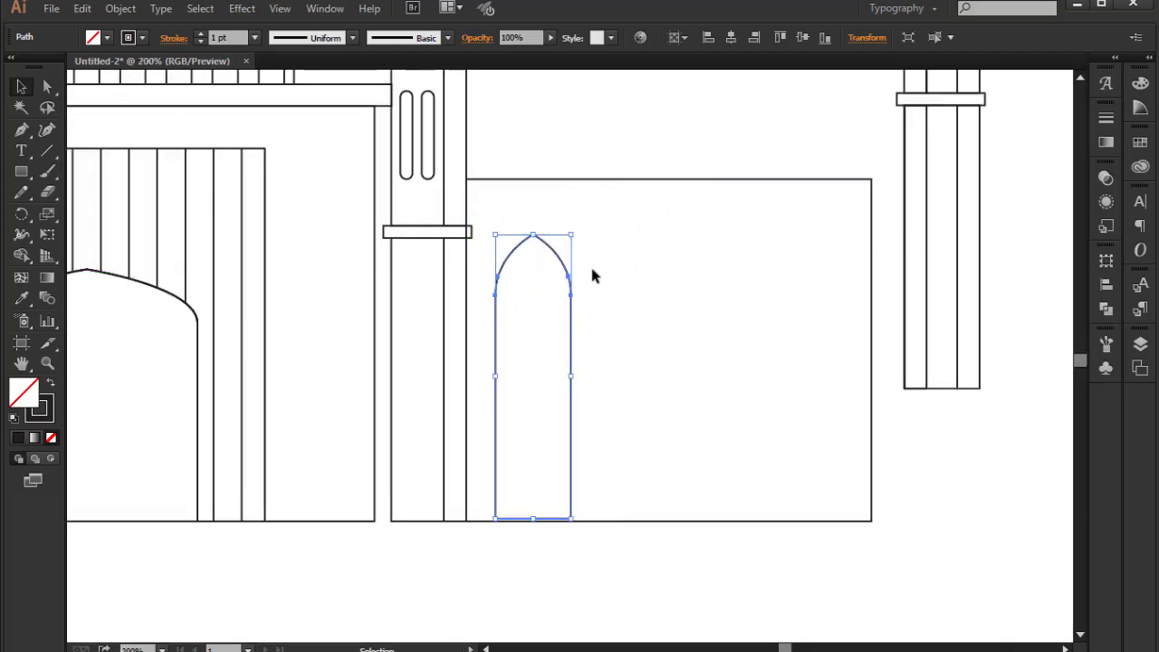
Repeat the arch twice to the right for three pointed arches.
mouse_move(624, 356)
mouse_down()
mouse_move(490, 411)
mouse_move(559, 427)
mouse_up()
key(ctrl+d)
click(483, 612)
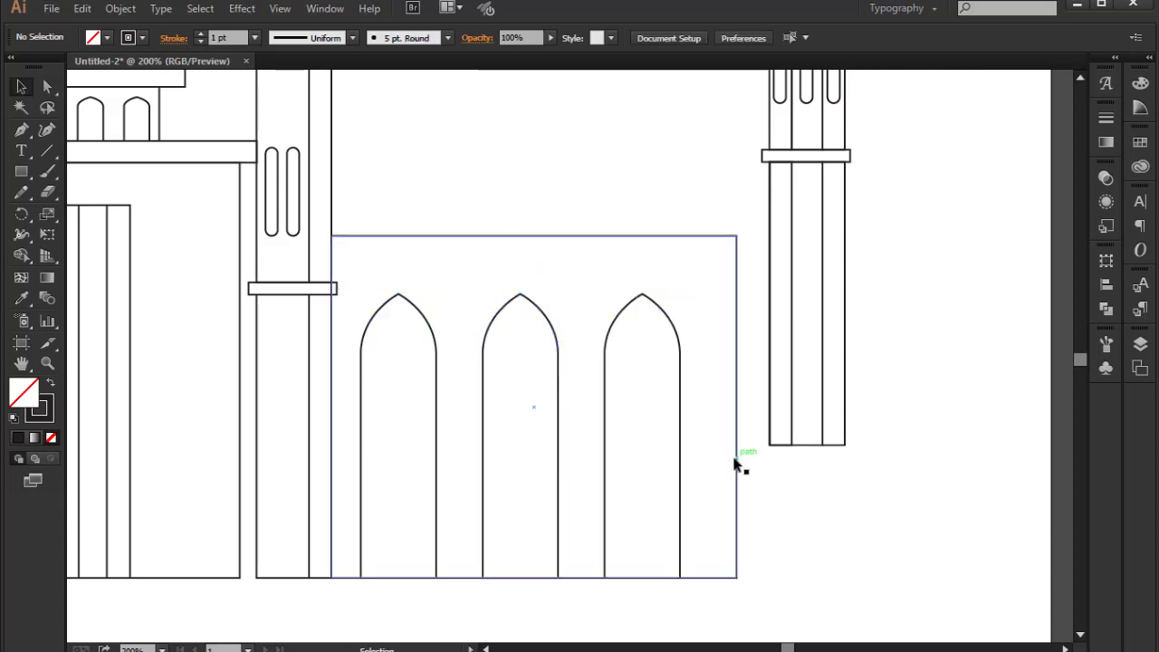
Narrow the wing rectangle, then draw a thin ledge on top and a block above.
click(737, 408)
drag(737, 408, 719, 414)
drag(583, 336, 596, 387)
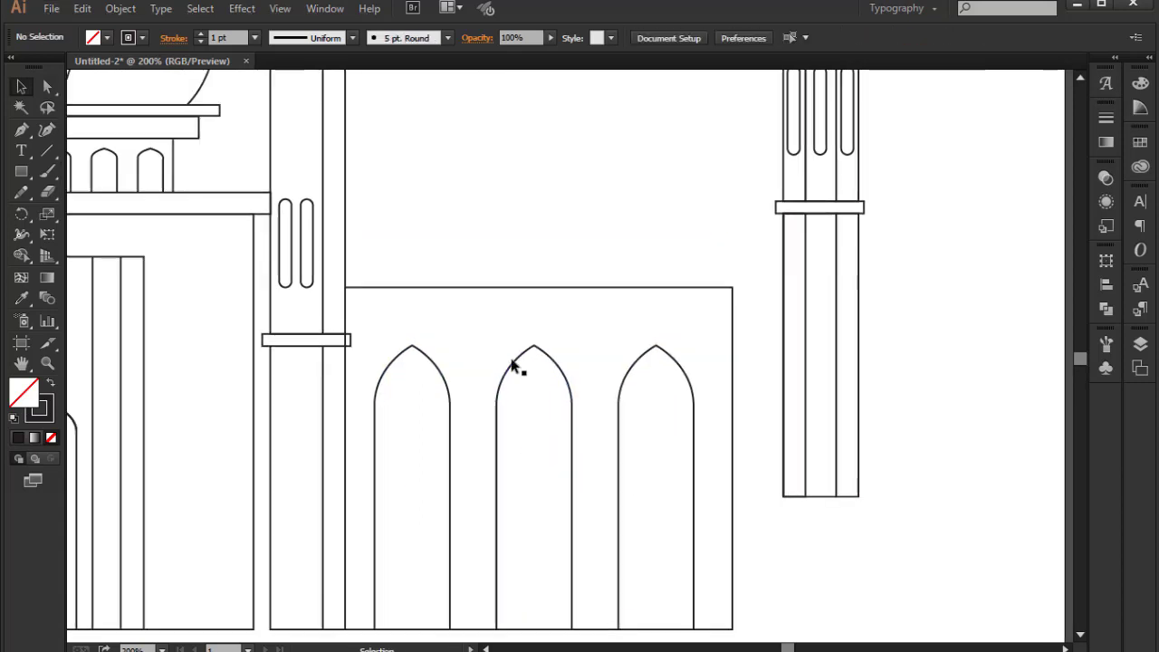
drag(344, 287, 740, 318)
drag(522, 235, 517, 338)
mouse_move(338, 219)
mouse_down()
mouse_move(614, 403)
mouse_move(594, 402)
mouse_up()
Draw a thin cap and a ledge rectangle across the side building's top.
key(v)
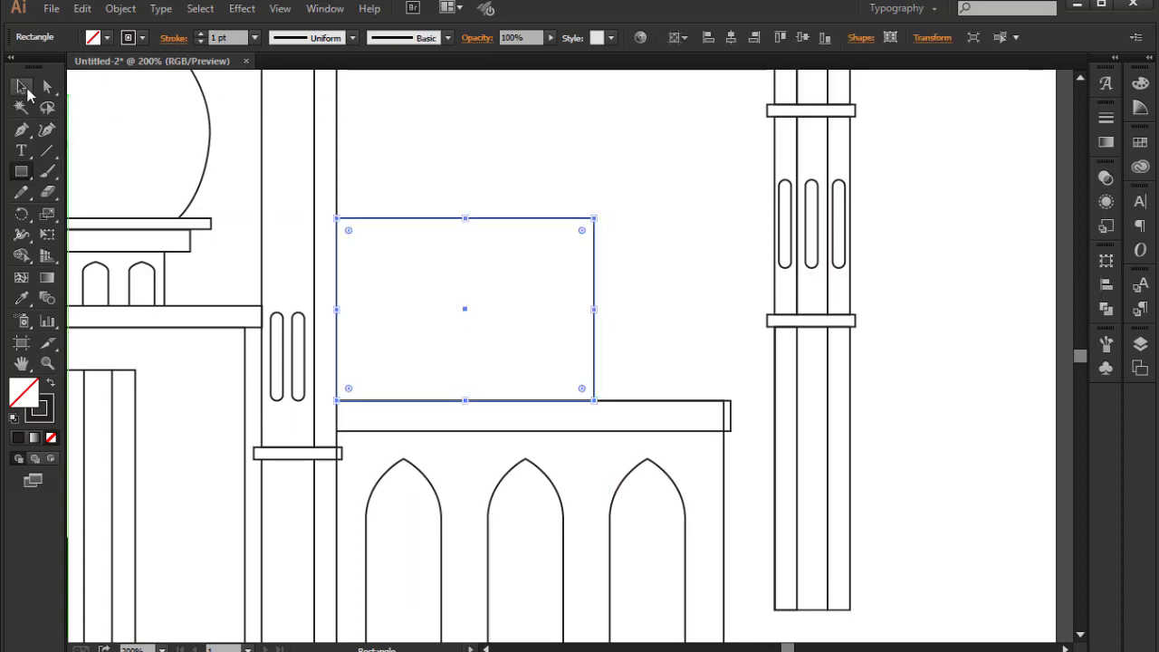
click(114, 229)
drag(336, 218, 618, 230)
key(v)
click(422, 150)
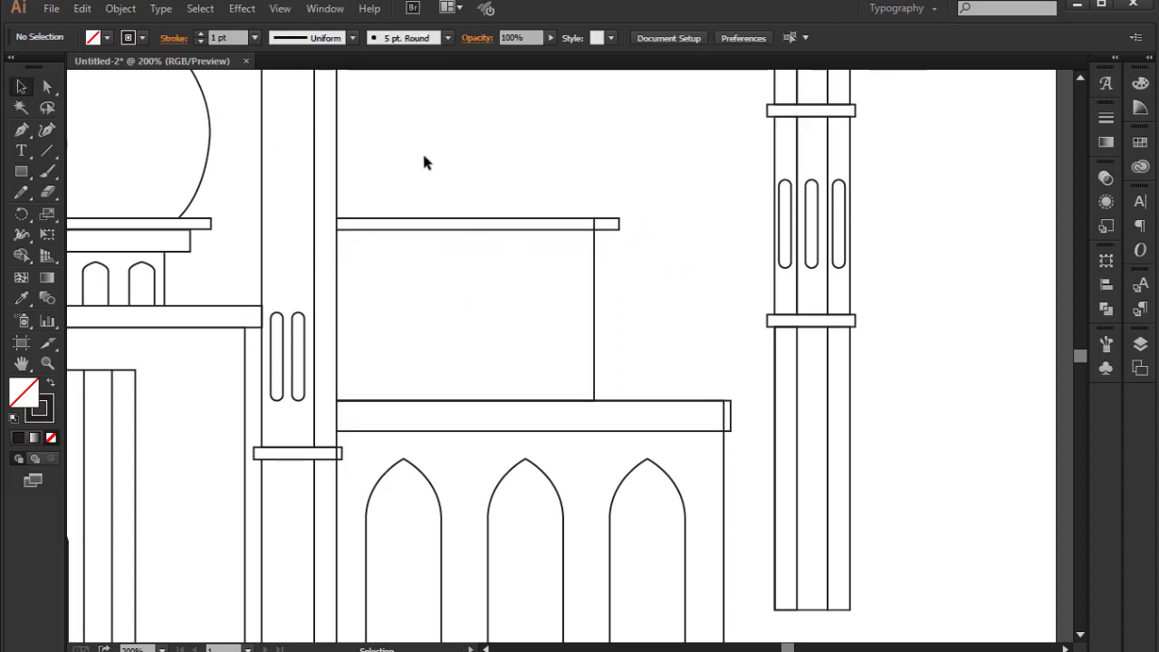
key(m)
drag(337, 229, 593, 251)
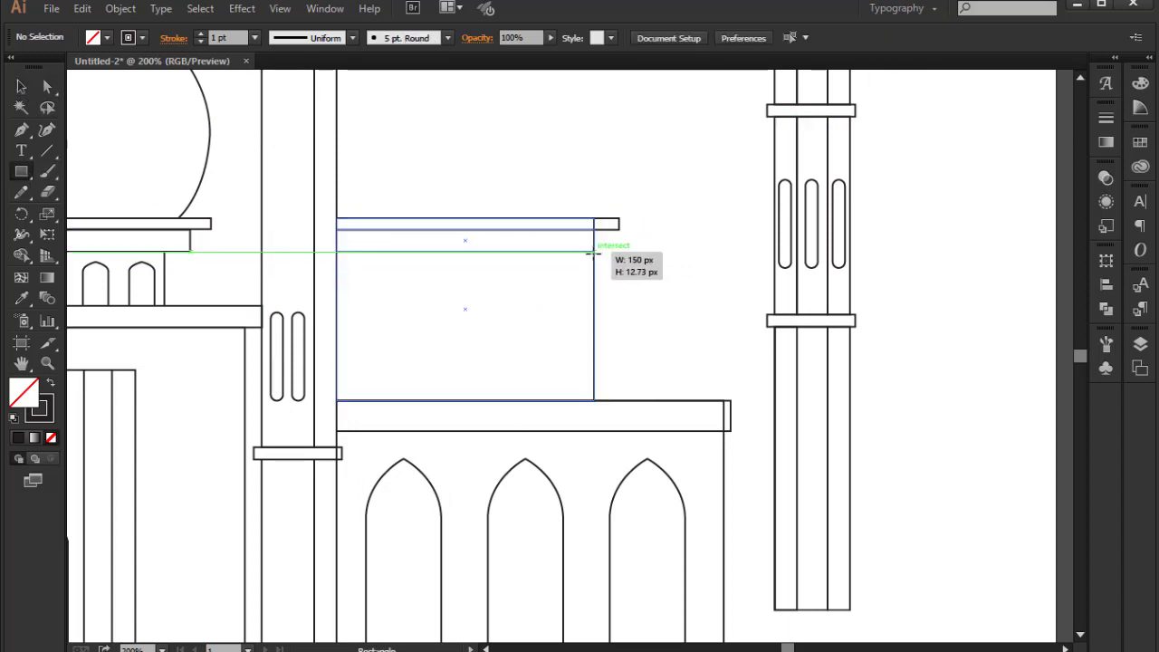
key(v)
click(290, 130)
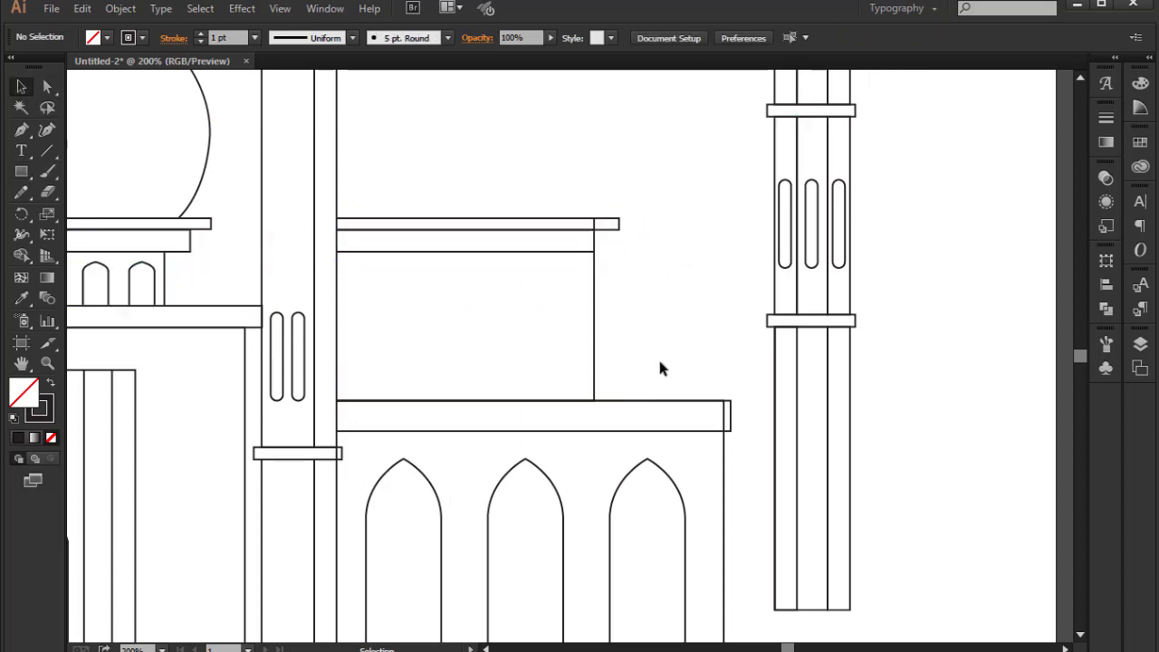
Copy and shrink an arch into three small arched windows in the upper wall.
drag(435, 497, 441, 297)
drag(438, 546, 396, 327)
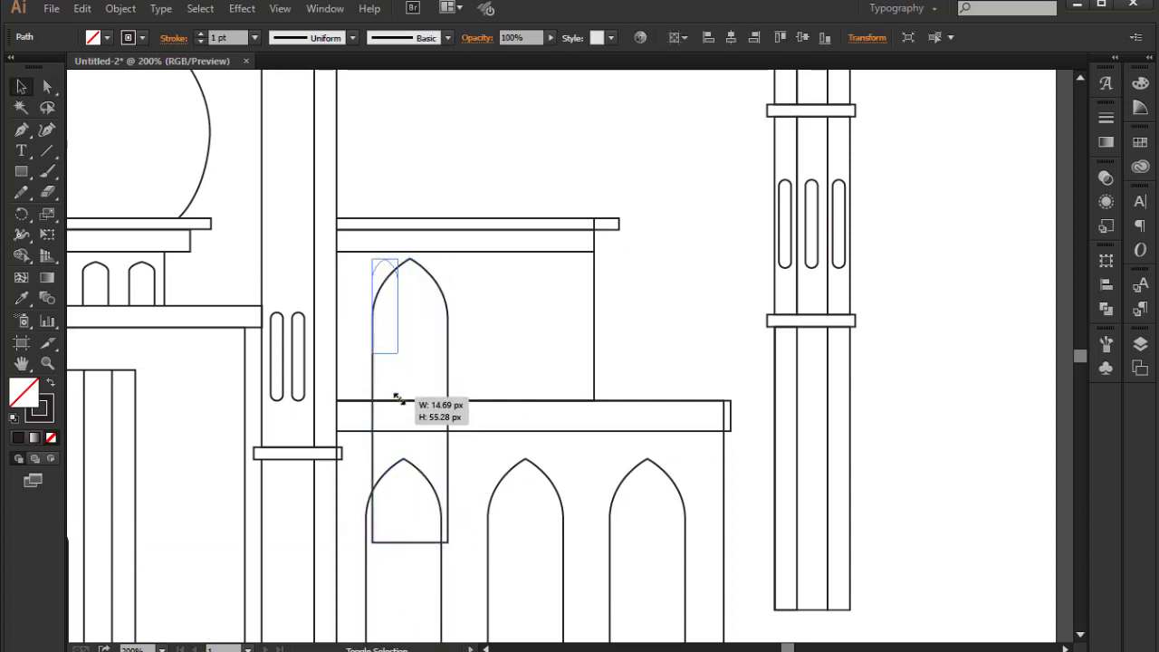
click(522, 306)
key(ctrl+plus)
click(443, 389)
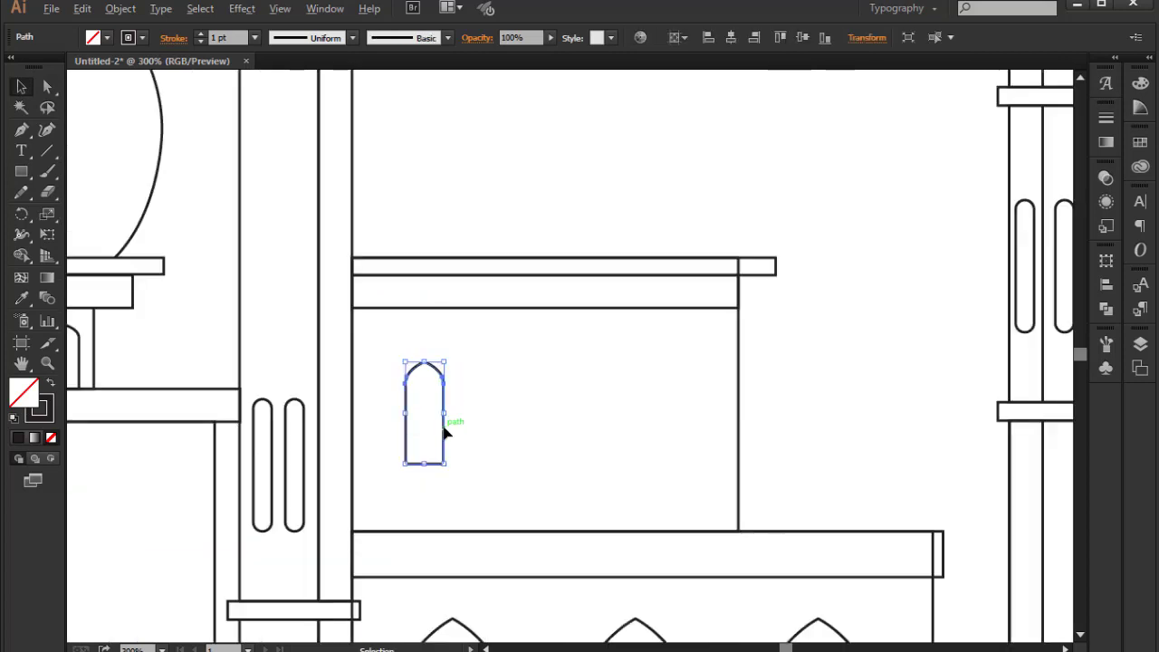
drag(444, 431, 565, 431)
key(ctrl+d)
click(763, 446)
key(ctrl+minus)
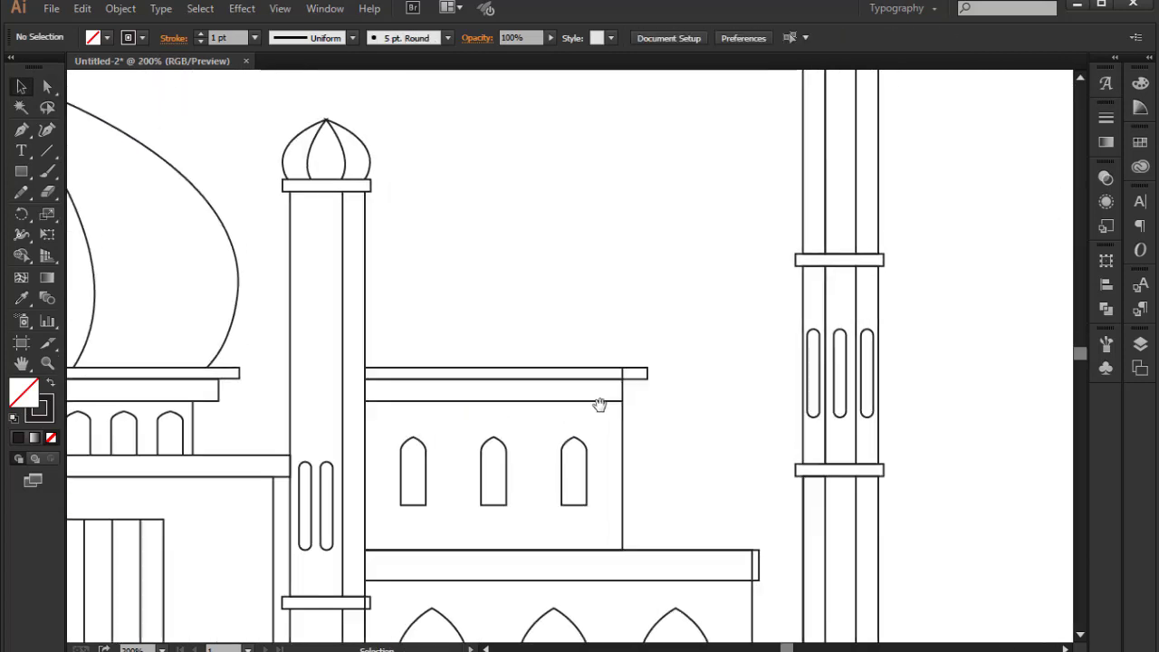
Merge the upper block with its windows and place an enlarged onion dome copy on the ledge.
drag(391, 321, 628, 479)
key(shift+m)
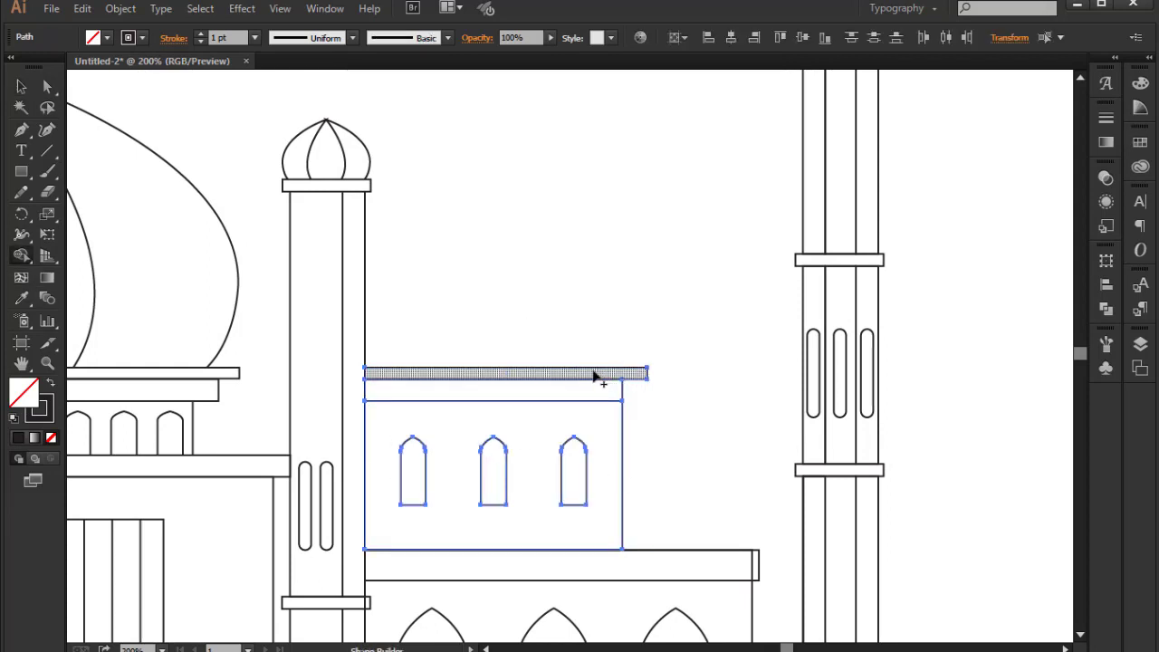
key(v)
click(434, 253)
mouse_move(337, 152)
alt+mouse_down()
mouse_move(513, 341)
mouse_move(613, 275)
alt+mouse_up()
key(Up)
key(Up)
key(Up)
key(Up)
key(Up)
key(Up)
key(Up)
key(Up)
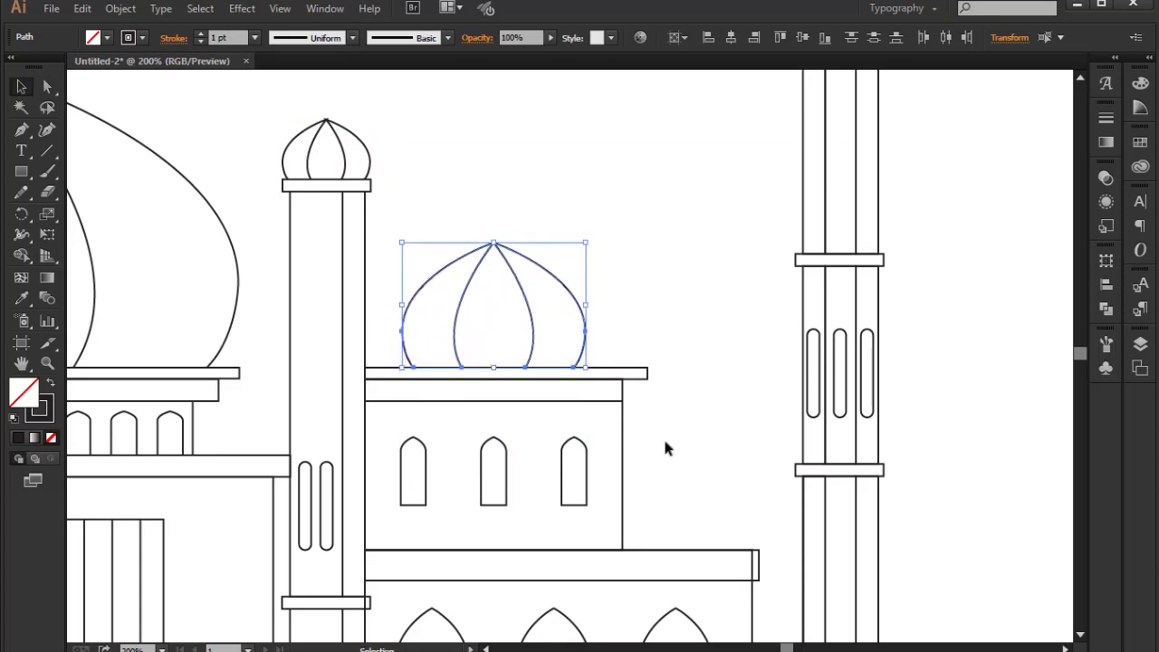
Move the right minaret left beside the side building.
click(665, 447)
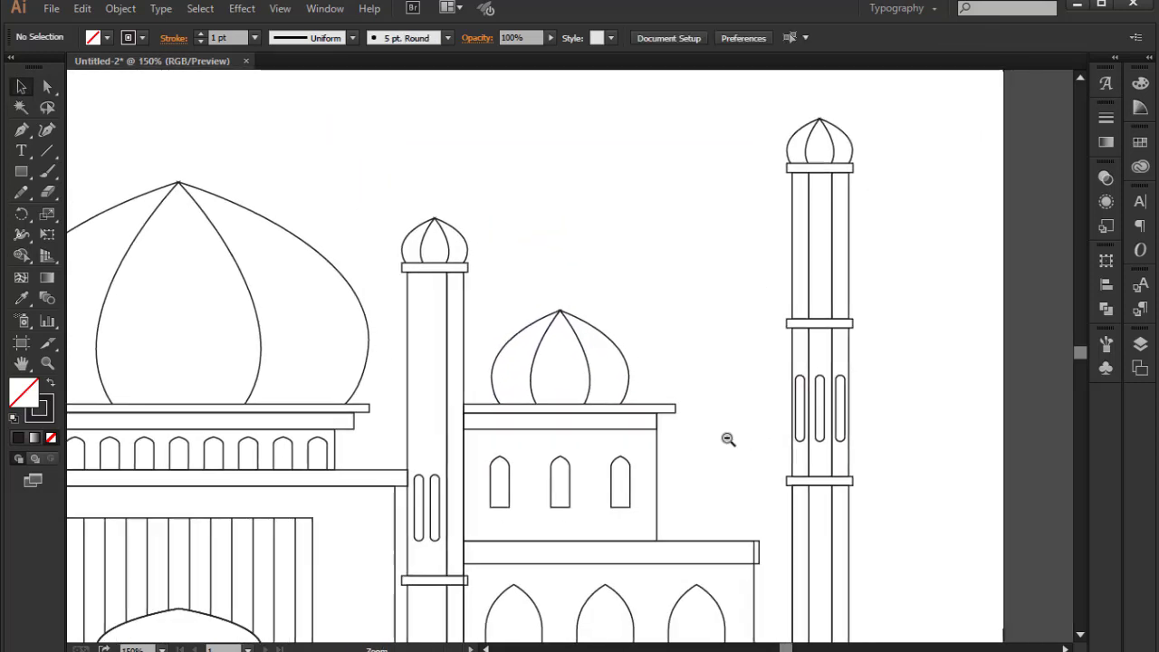
ctrl+alt+click(728, 439)
mouse_move(600, 174)
mouse_down()
mouse_move(643, 227)
mouse_move(670, 475)
mouse_move(588, 469)
mouse_up()
click(678, 491)
ctrl+click(560, 427)
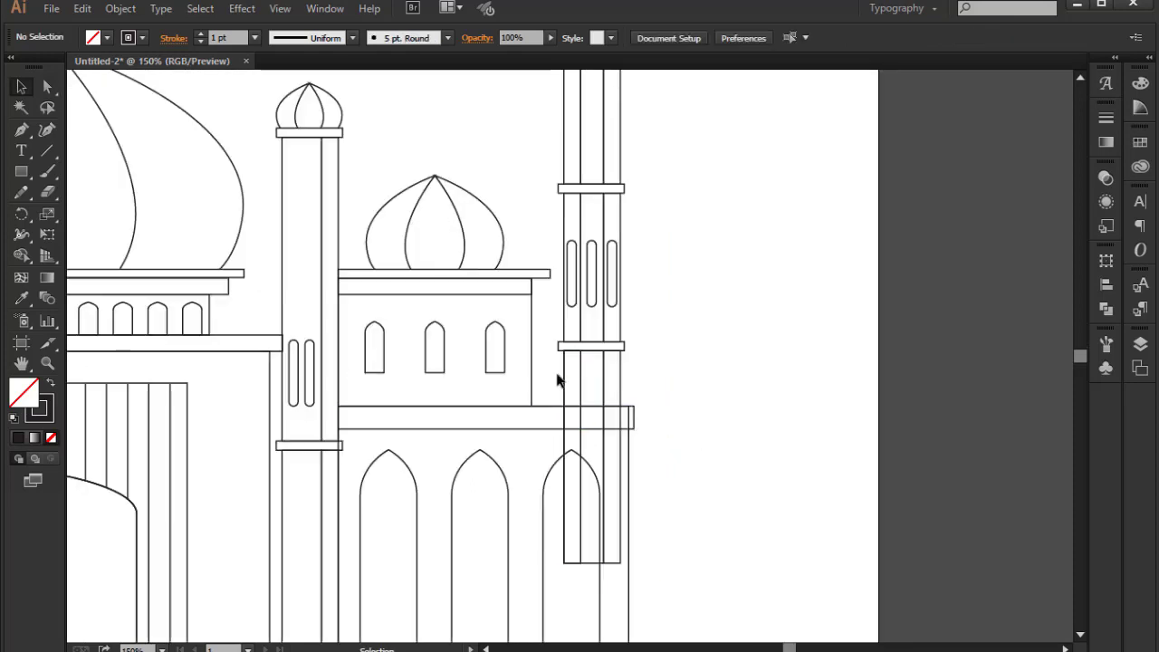
Shorten the minaret's base up to the roof and tidy the wing with Shape Builder.
click(593, 562)
drag(593, 562, 612, 406)
click(678, 443)
click(623, 438)
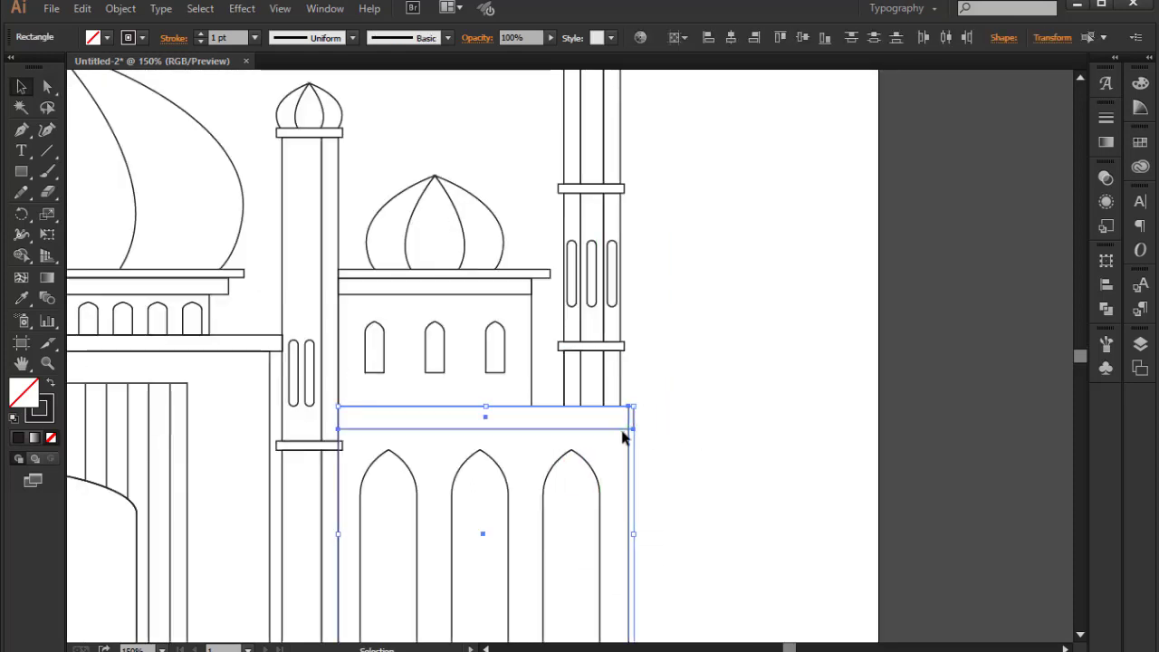
click(22, 258)
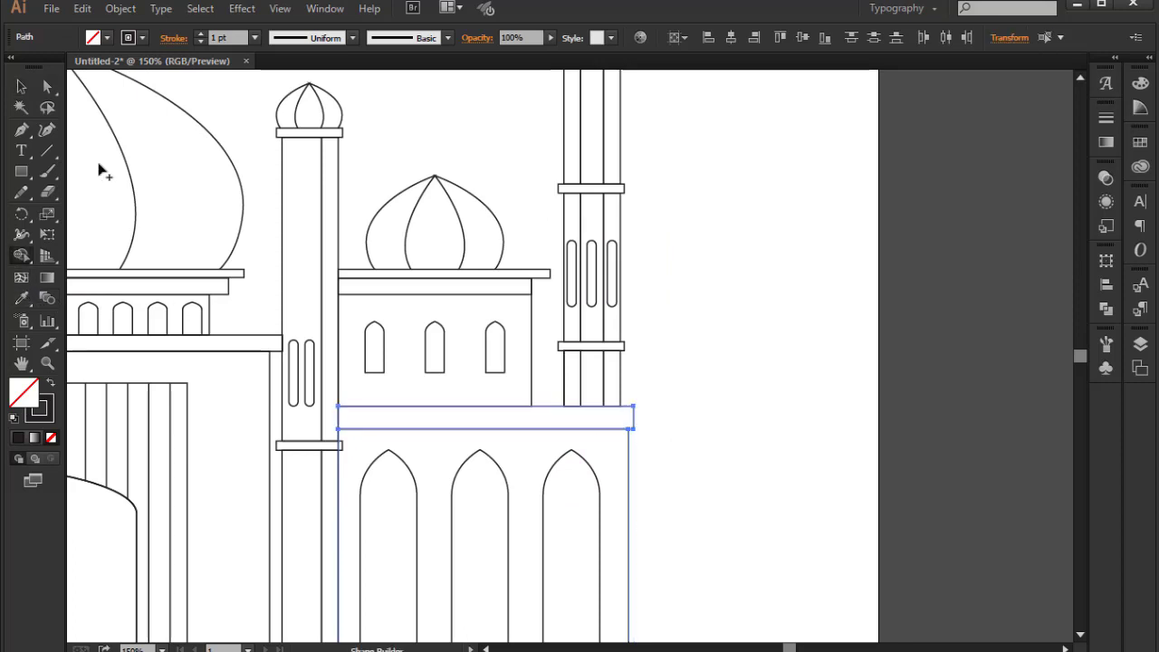
click(21, 86)
click(718, 421)
key(ctrl+1)
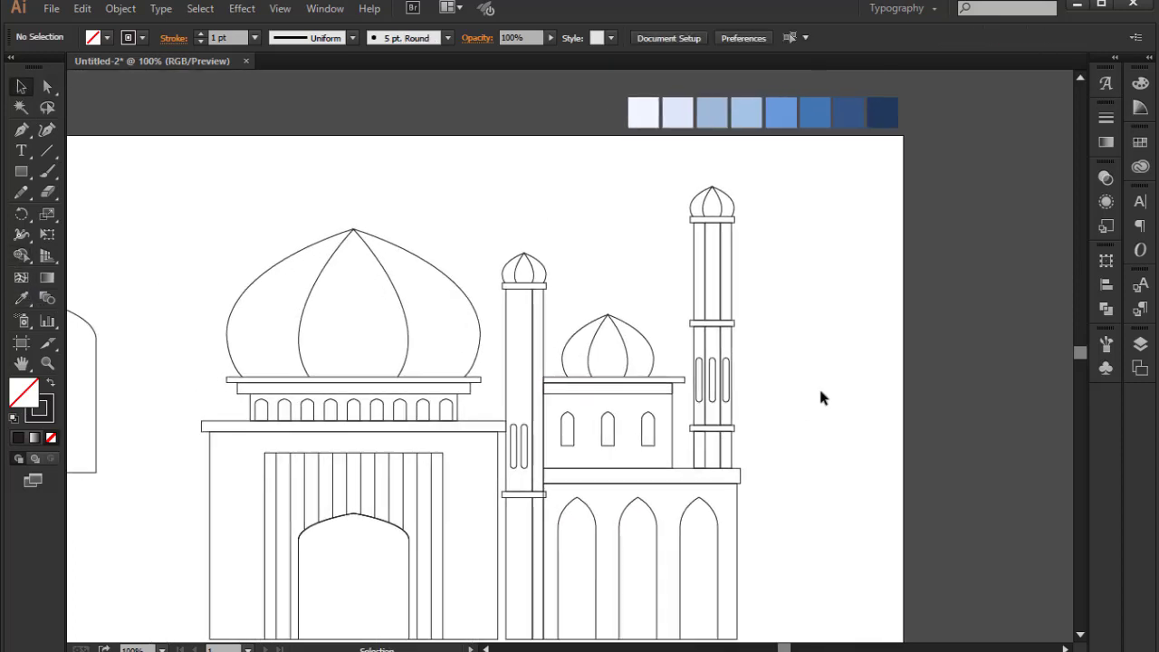
scroll(569, 299, up, 5)
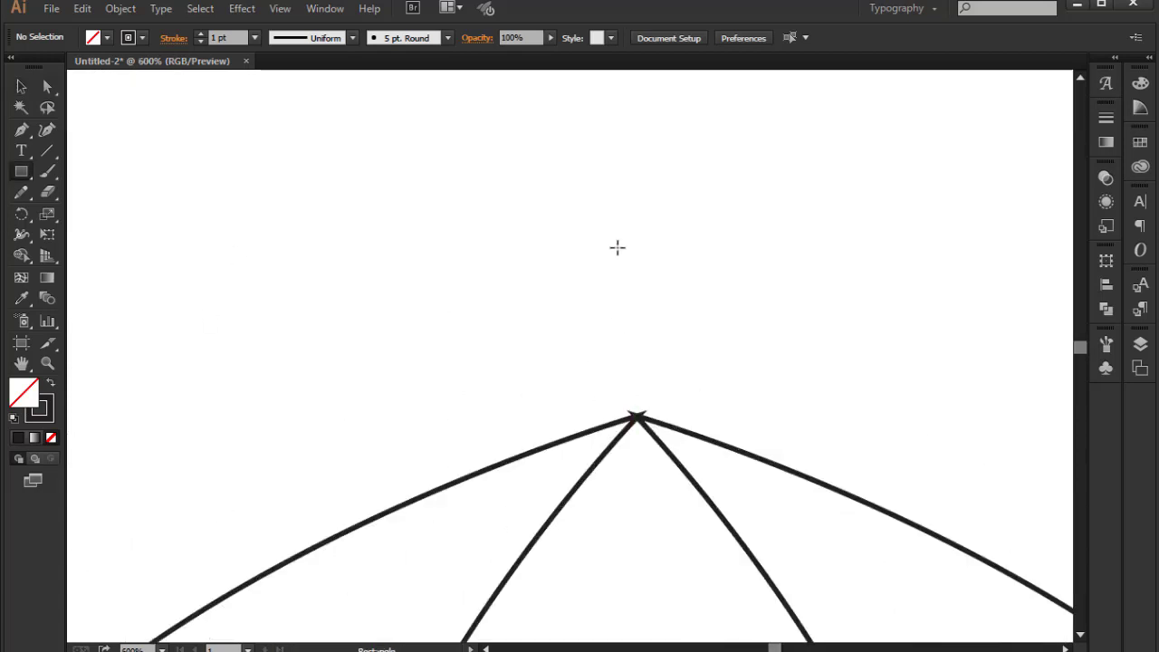
Draw a thin stem on the main dome's apex, with a small circle and a large circle on it.
drag(617, 247, 637, 416)
key(v)
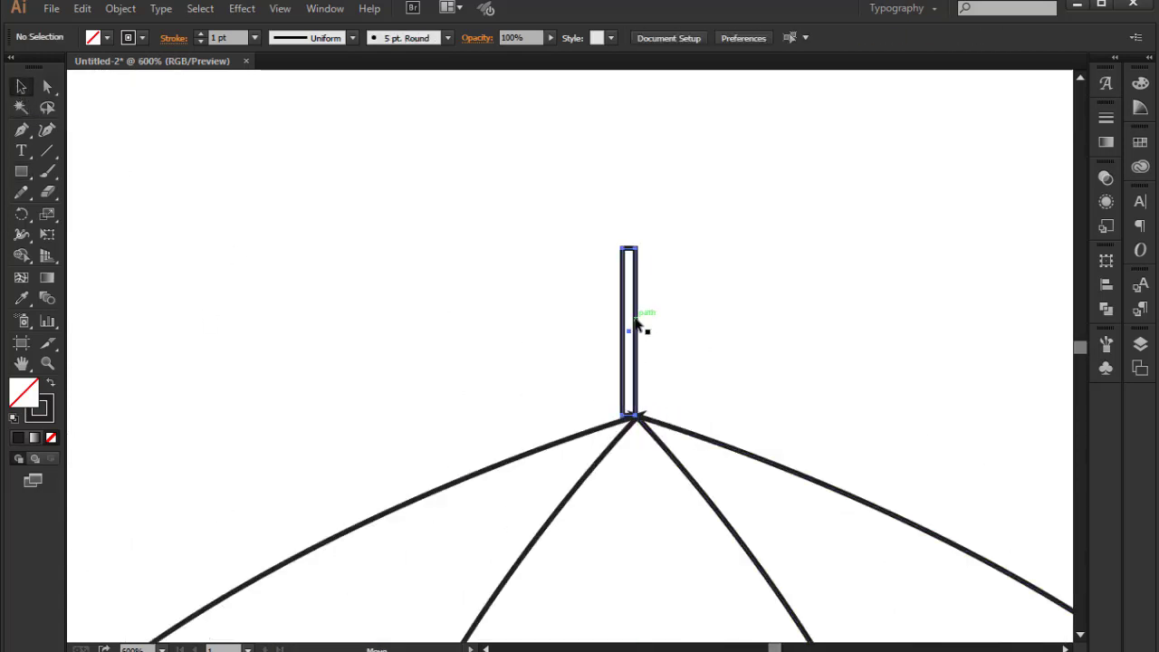
drag(636, 323, 646, 329)
click(695, 332)
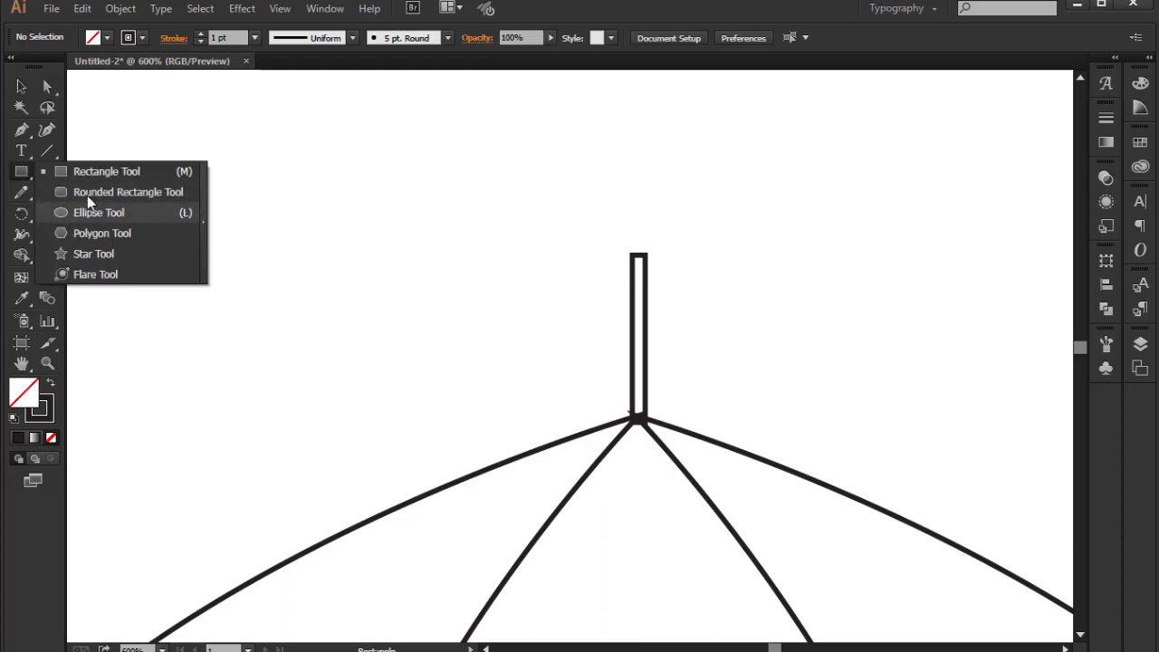
drag(24, 179, 91, 209)
drag(638, 357, 655, 367)
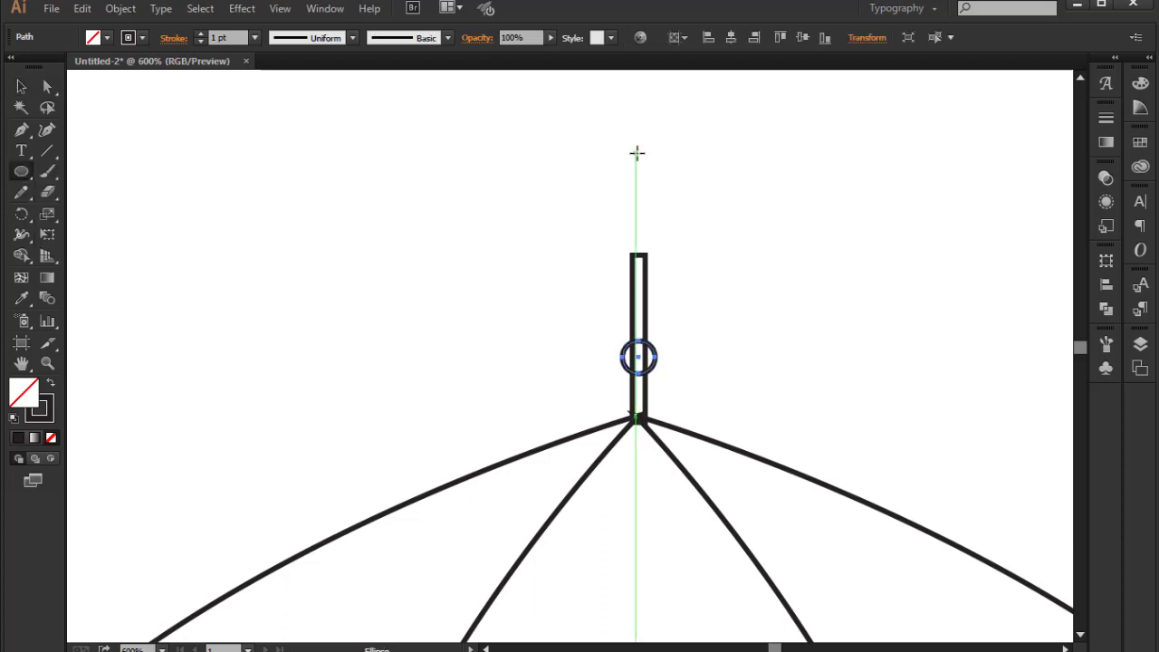
mouse_move(638, 148)
mouse_down()
mouse_move(753, 215)
mouse_move(781, 184)
mouse_up()
scroll(254, 130, up, 2)
Cut two offset large circles into a crescent with Shape Builder.
key(v)
click(253, 130)
drag(485, 150, 579, 217)
click(21, 256)
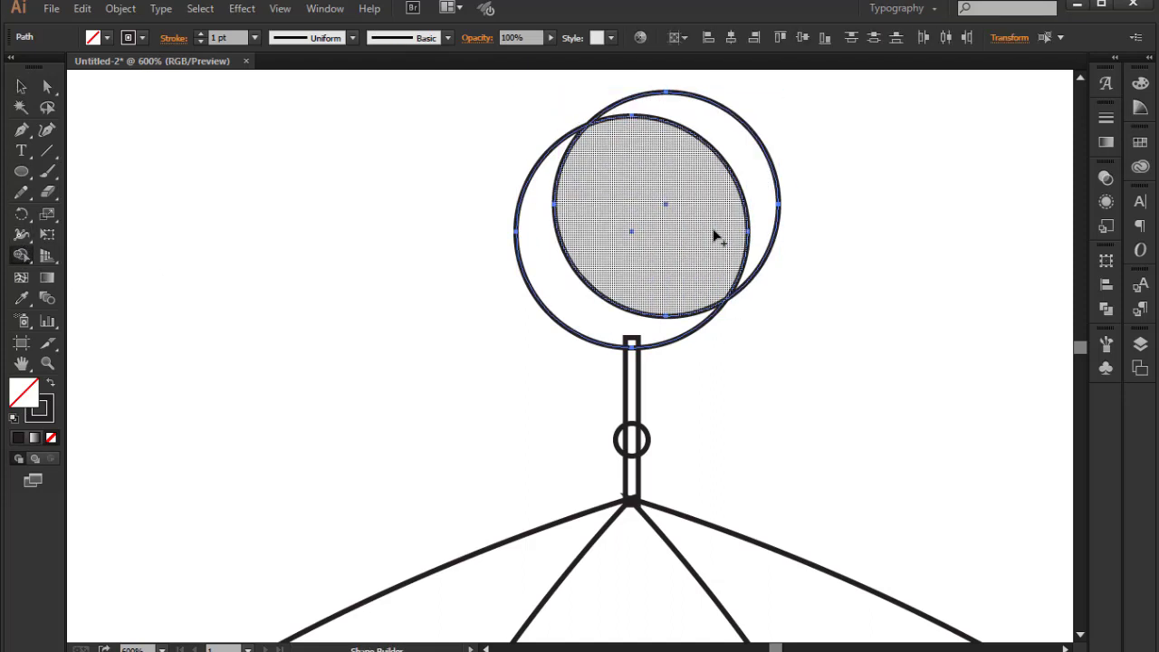
alt+click(714, 235)
Merge the crescent, stem and small circle into one finial shape.
key(v)
drag(489, 194, 725, 478)
click(21, 255)
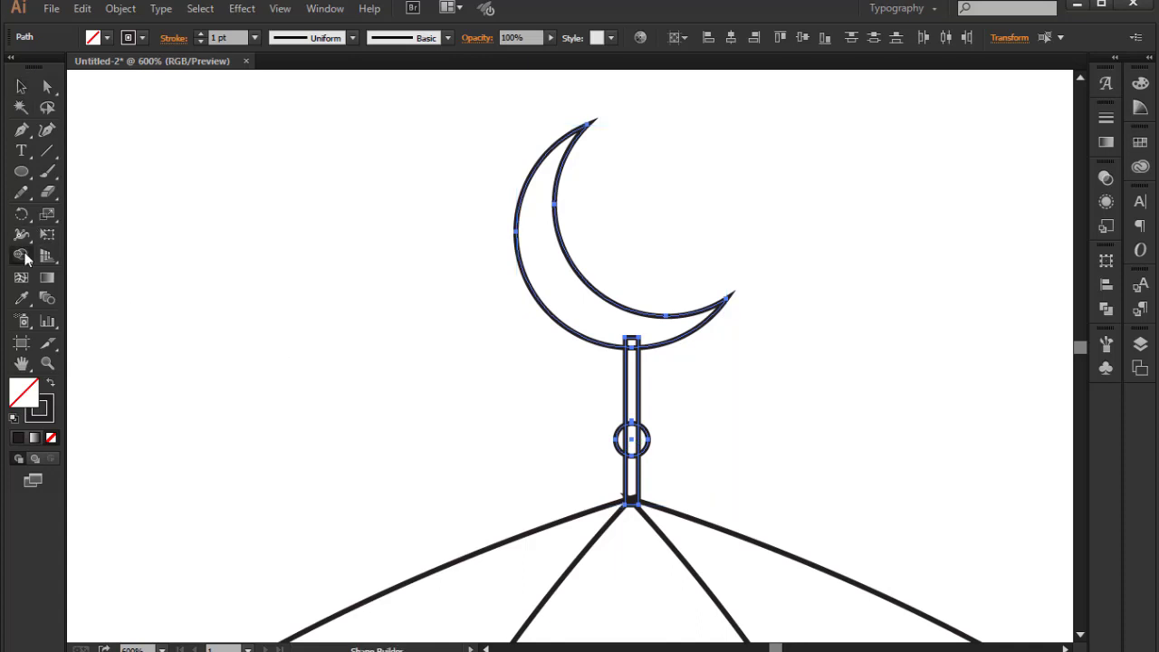
drag(534, 244, 643, 443)
click(642, 441)
key(v)
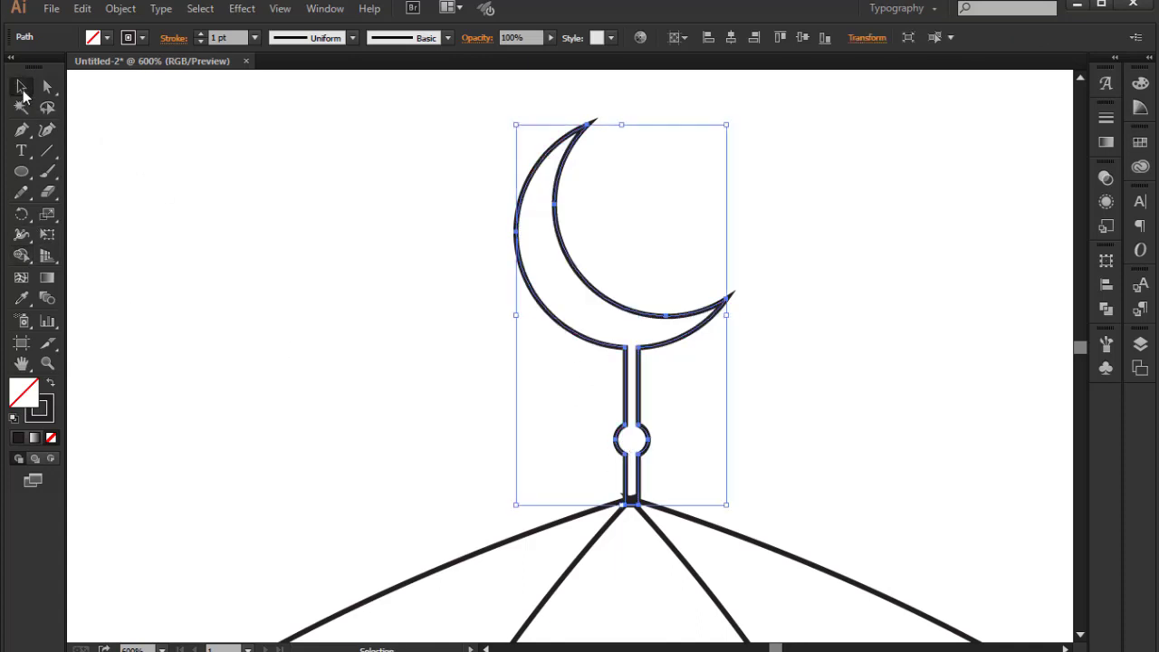
click(408, 353)
Place a smaller copy of the finial on the small dome's apex.
key(ctrl+minus)
key(ctrl+minus)
key(ctrl+minus)
mouse_move(570, 354)
mouse_down()
mouse_move(488, 336)
mouse_move(837, 444)
mouse_move(833, 426)
mouse_up()
key(ctrl+plus)
key(ctrl+plus)
key(ctrl+plus)
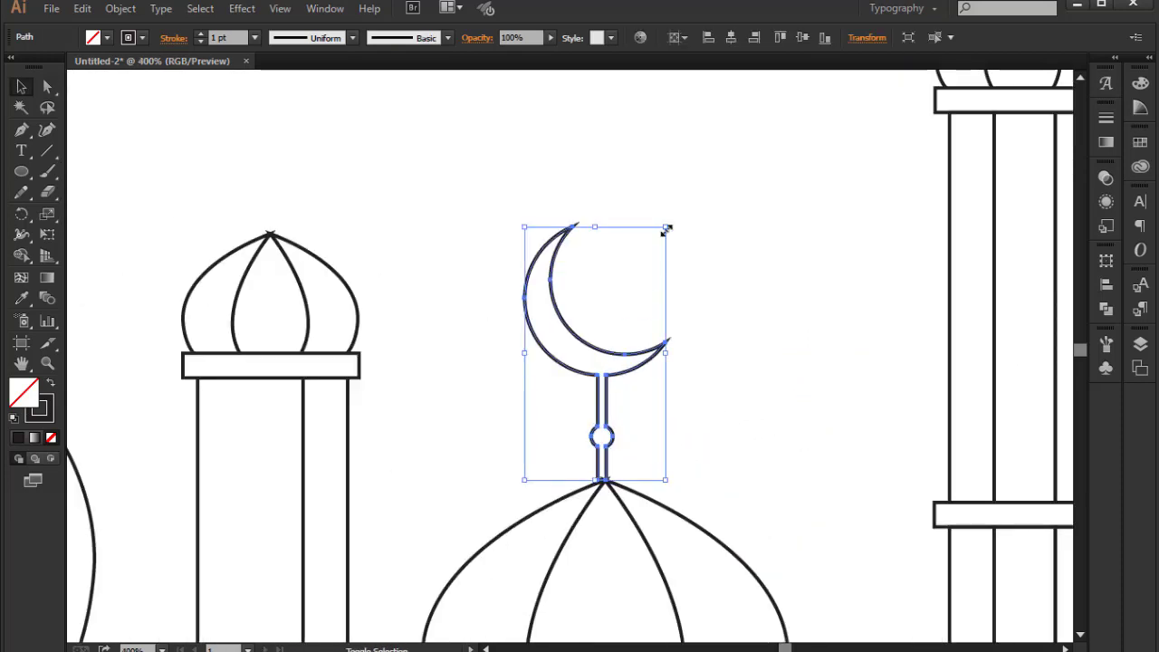
drag(667, 225, 632, 286)
click(634, 398)
drag(600, 406, 615, 408)
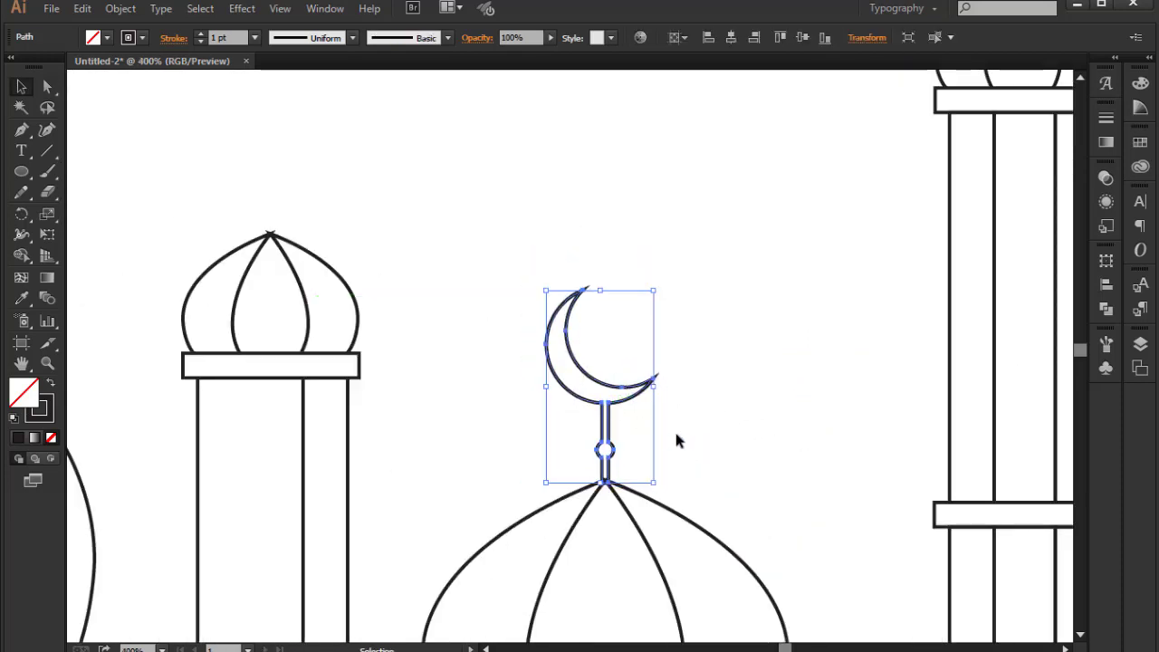
Reflect the small finial so its crescent faces the other way.
click(678, 440)
right_click(598, 405)
click(824, 543)
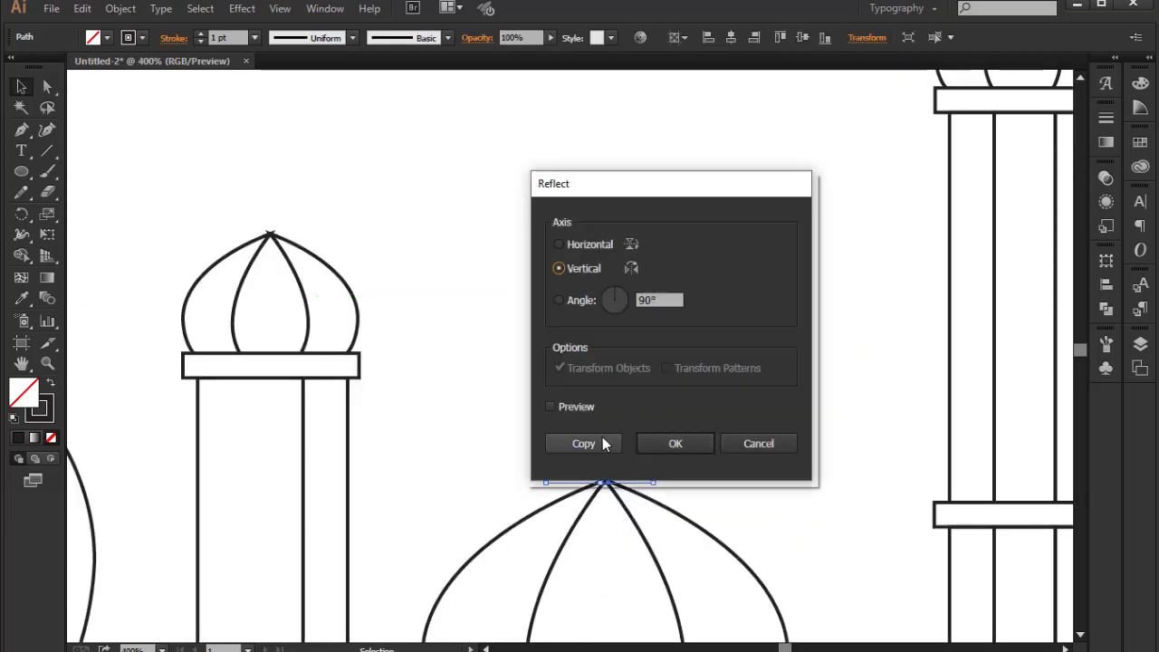
click(599, 442)
click(702, 404)
Delete the stray arch shape left of the mosque.
scroll(525, 406, down, 2)
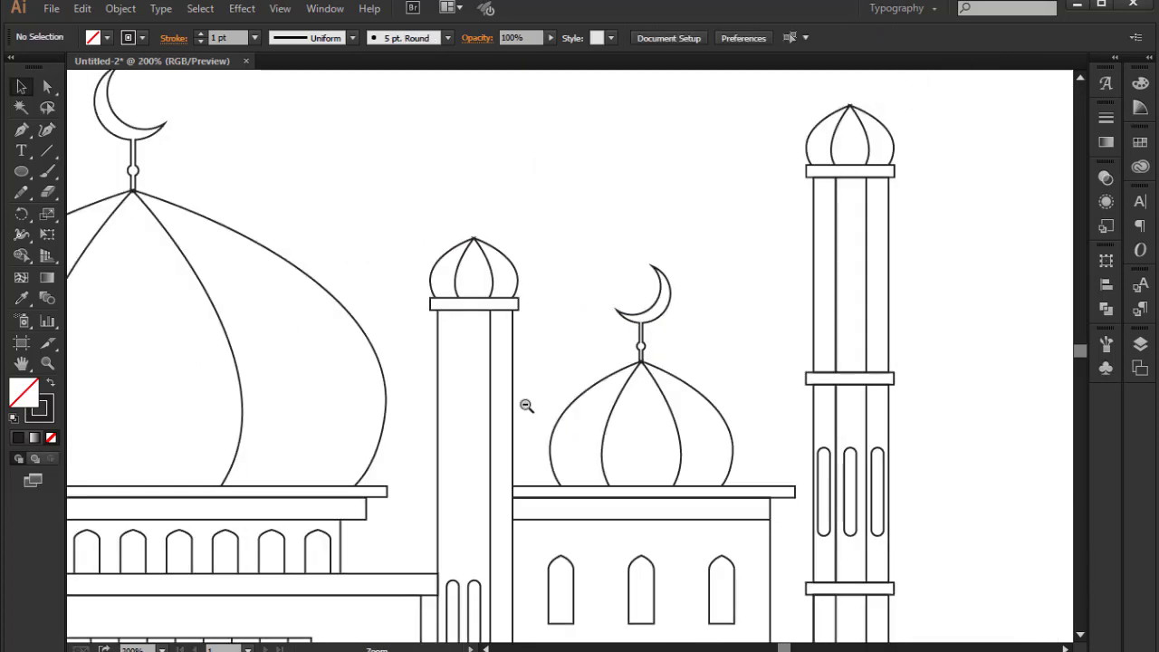
scroll(525, 407, down, 3)
scroll(527, 401, up, 1)
click(196, 313)
key(Delete)
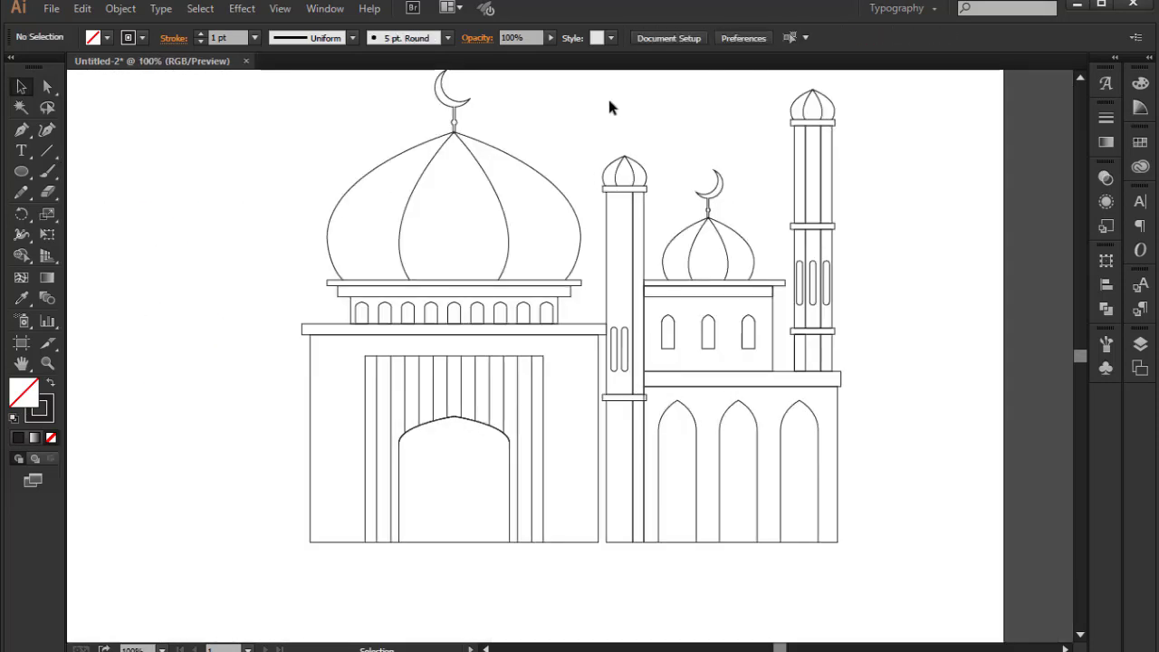
Reflect a copy of the side building and minarets, and move it left of the main building.
drag(865, 469, 885, 552)
right_click(683, 303)
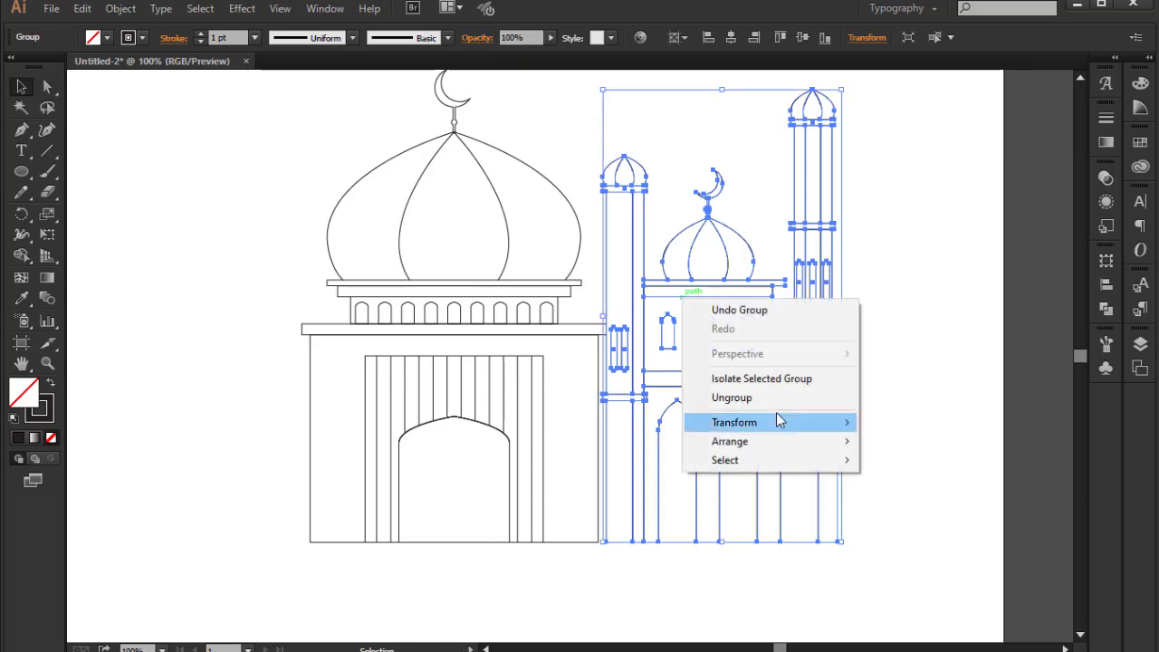
click(903, 480)
click(592, 447)
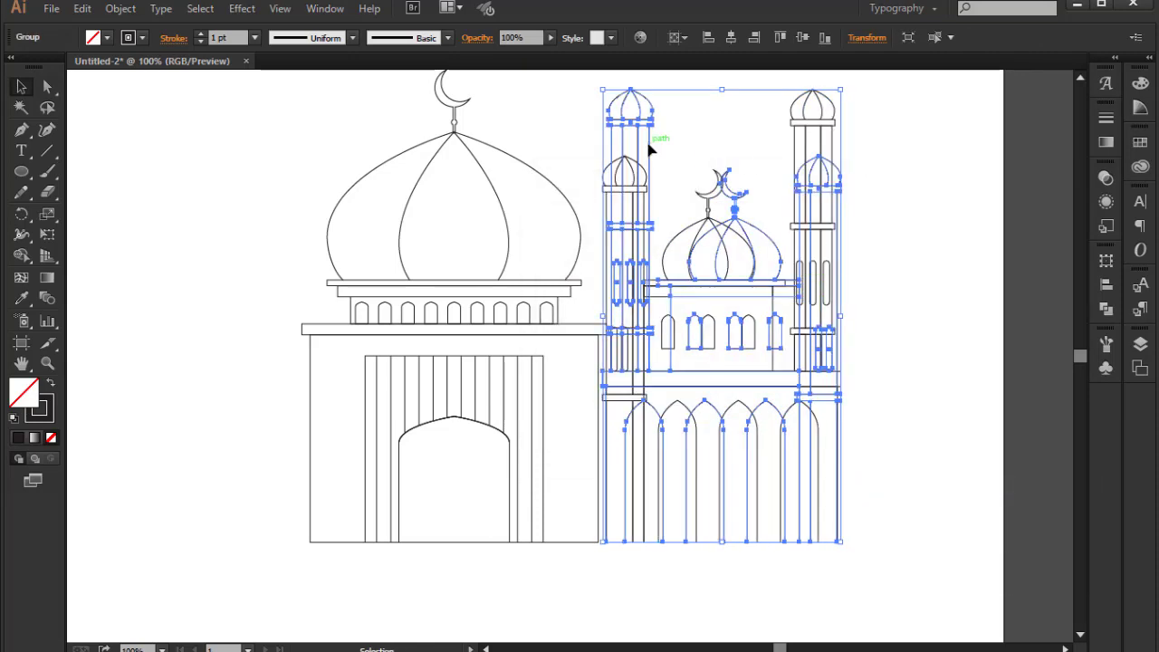
drag(648, 147, 114, 160)
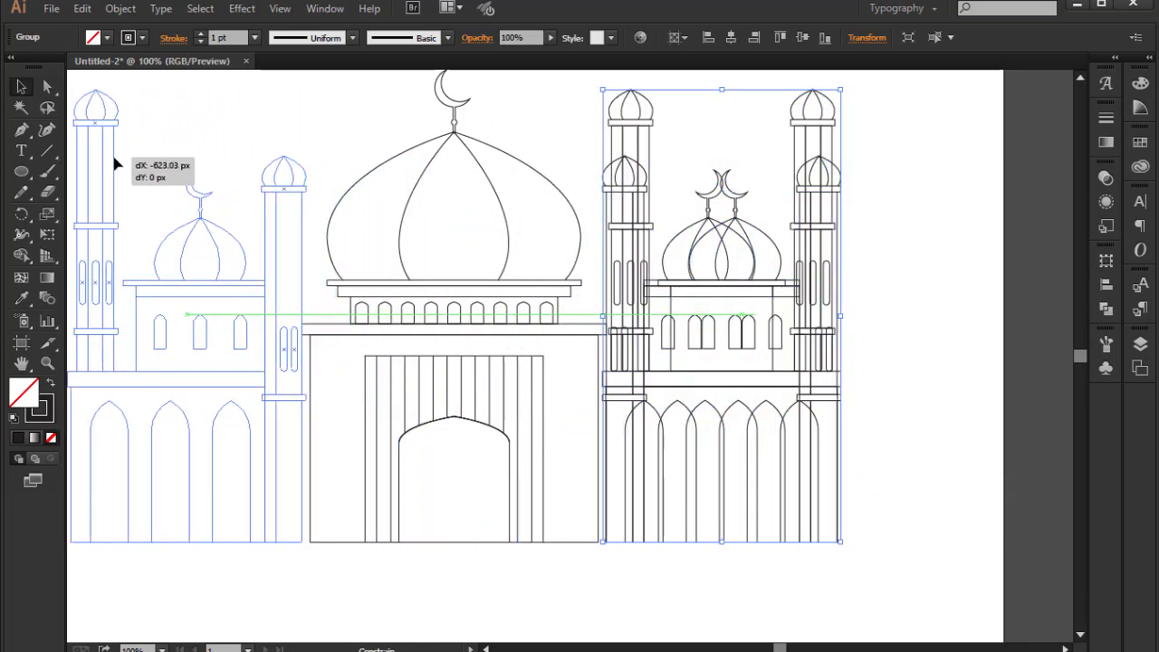
Resize the whole mosque and draw a long thin base bar beneath it.
key(ctrl+minus)
mouse_move(232, 517)
mouse_down()
mouse_move(806, 183)
mouse_move(755, 238)
mouse_up()
click(851, 360)
click(531, 412)
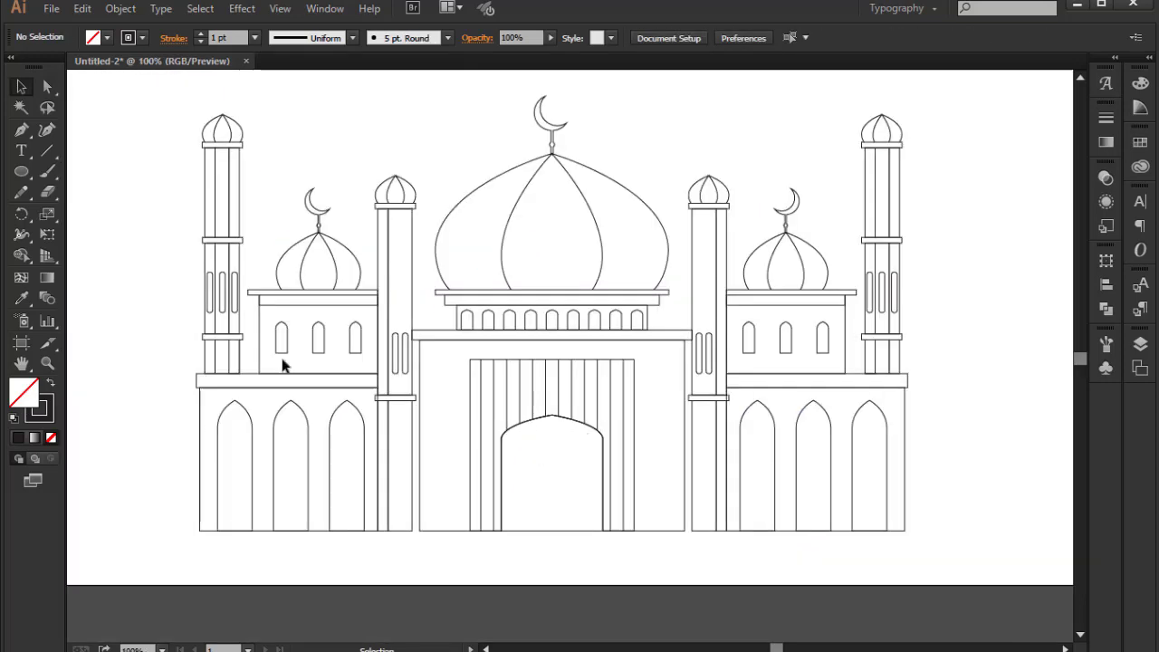
drag(21, 171, 54, 172)
drag(176, 531, 943, 540)
Copy the base bar lower, add a middle bar, and shrink the bottom bar evenly.
click(832, 554)
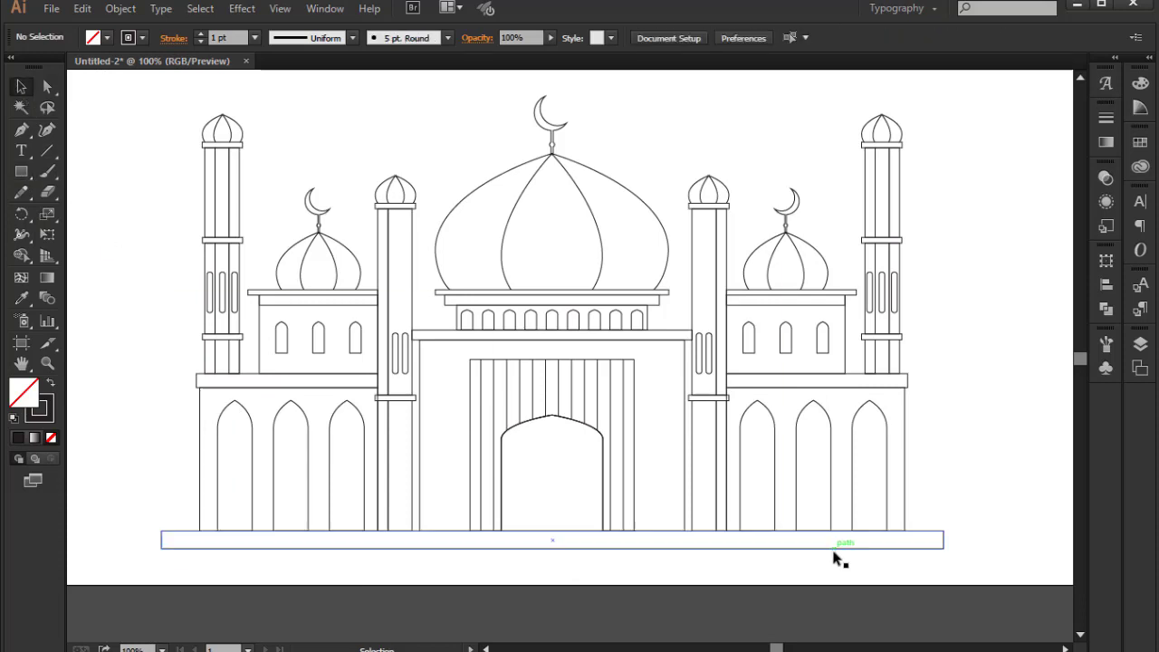
drag(834, 553, 835, 587)
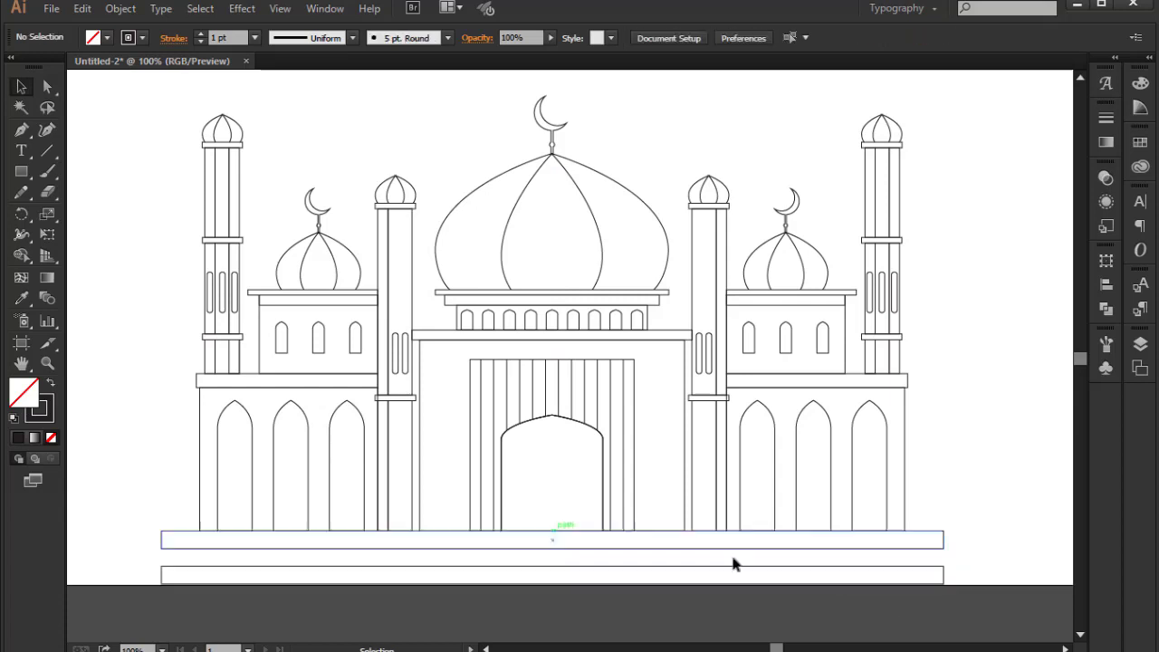
key(m)
mouse_move(408, 549)
mouse_down()
mouse_move(719, 567)
mouse_move(691, 566)
mouse_up()
key(v)
click(943, 575)
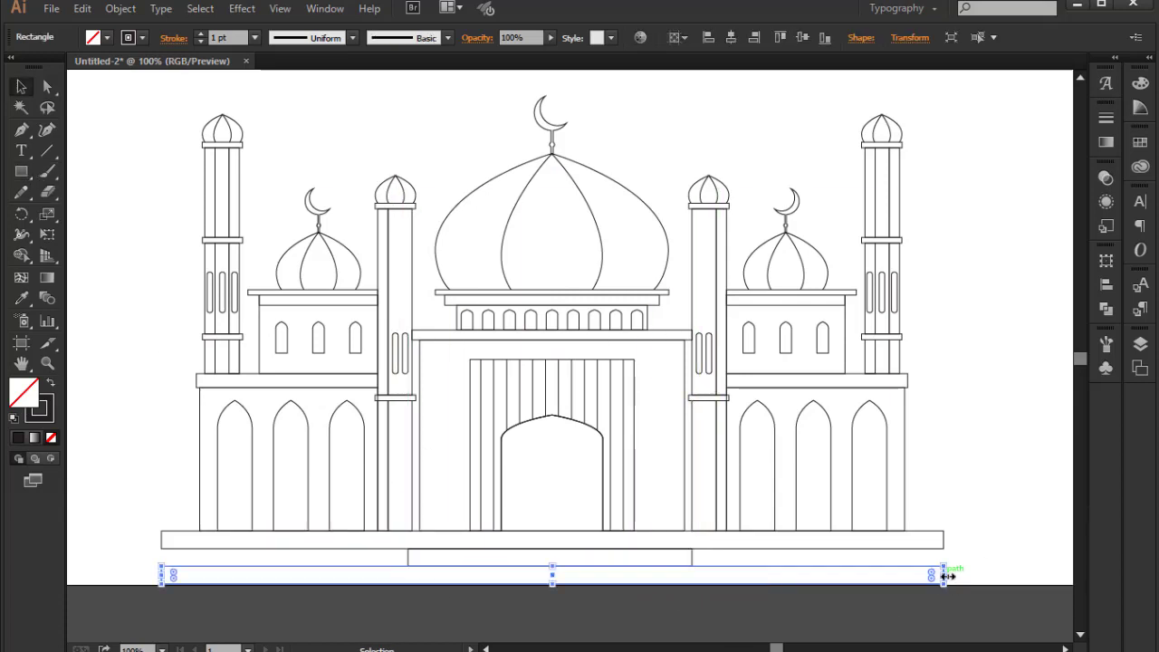
drag(943, 575, 830, 575)
Remove the overlapping centre piece to split the middle bar into left and right parts.
click(121, 544)
drag(121, 543, 697, 593)
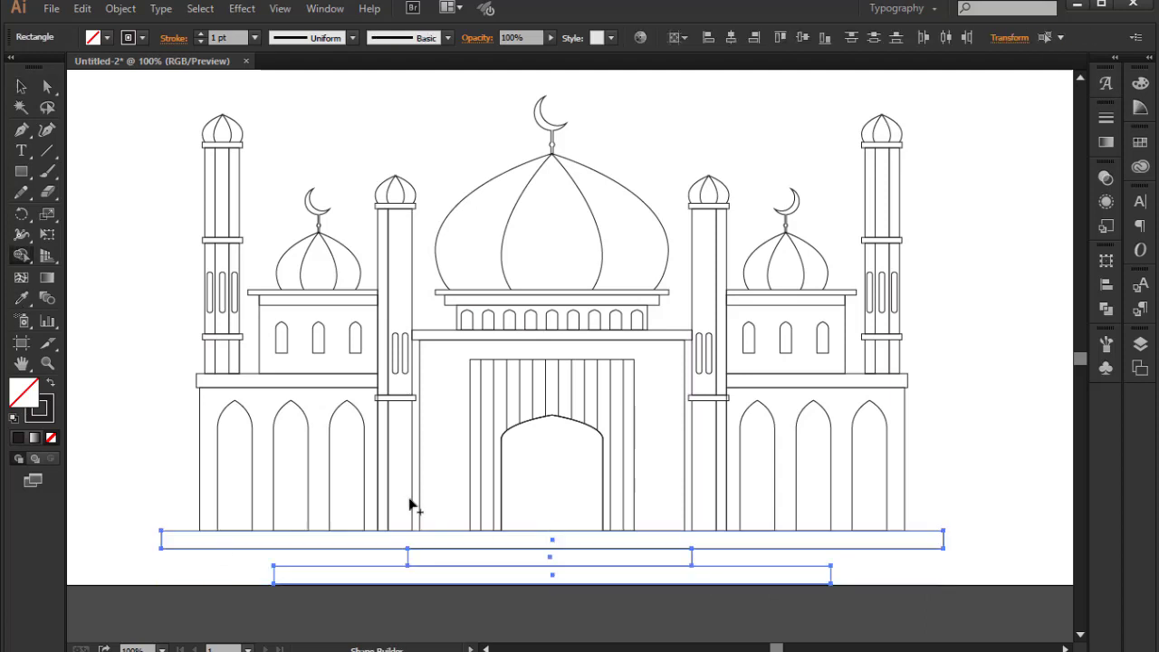
alt+click(549, 556)
key(v)
click(145, 525)
click(312, 563)
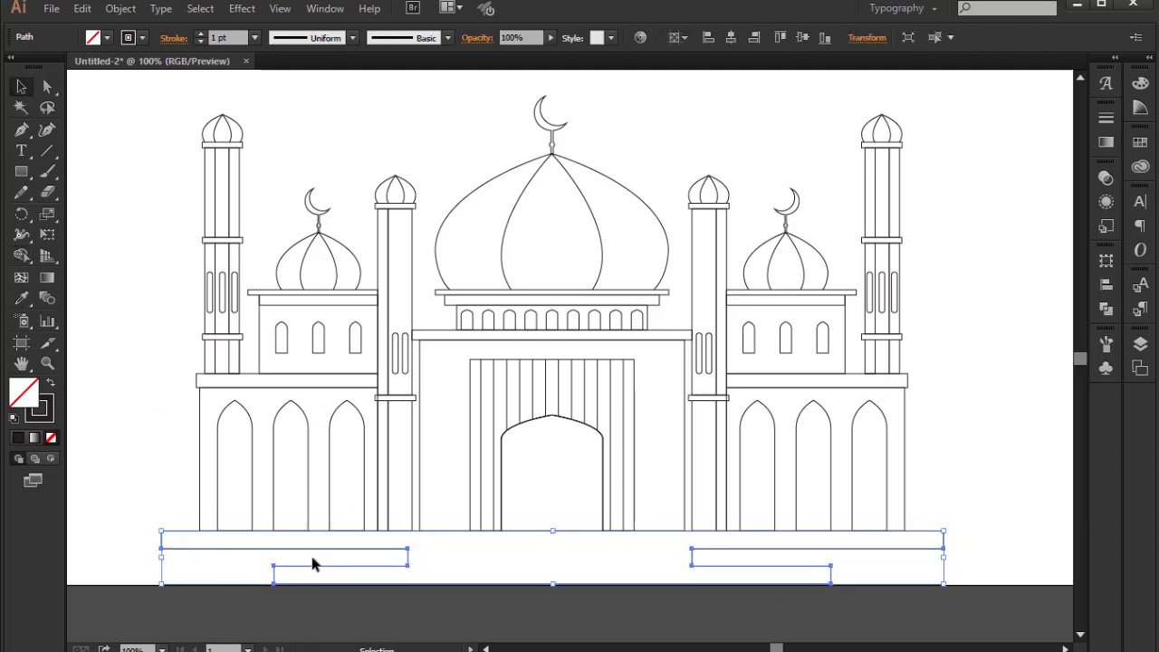
Round the corners of all the base bars.
click(406, 569)
key(a)
drag(145, 597, 960, 520)
drag(171, 543, 181, 543)
Draw a thin rectangle near the top-left of the sky, then undo it.
click(175, 572)
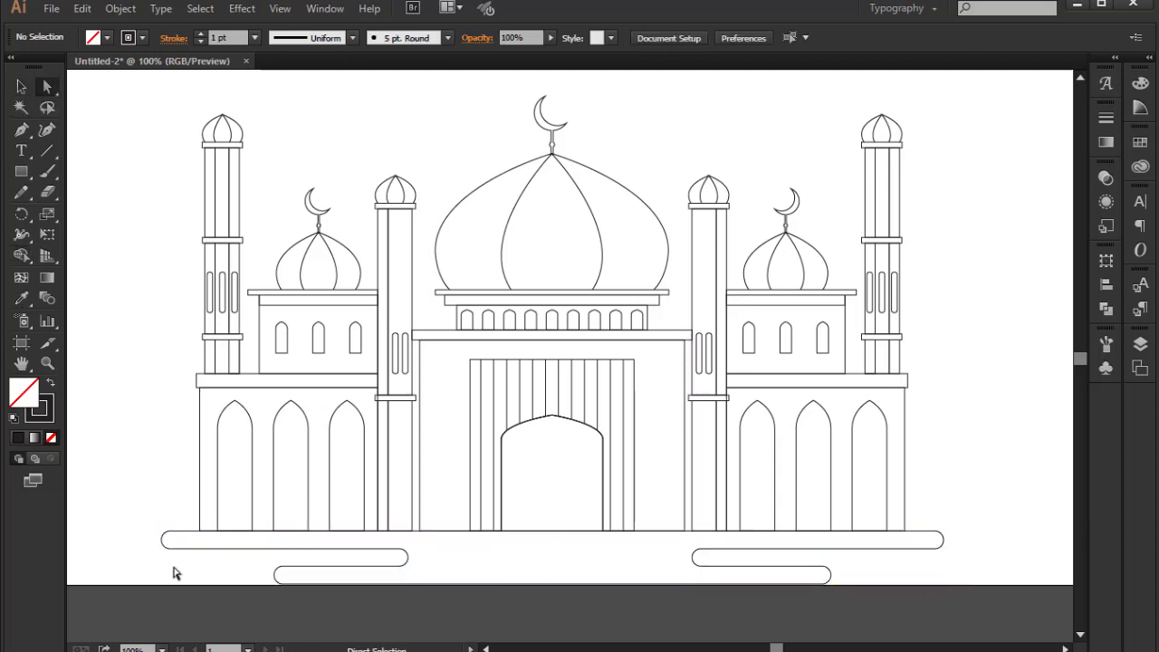
scroll(540, 517, up, 2)
scroll(541, 518, up, 3)
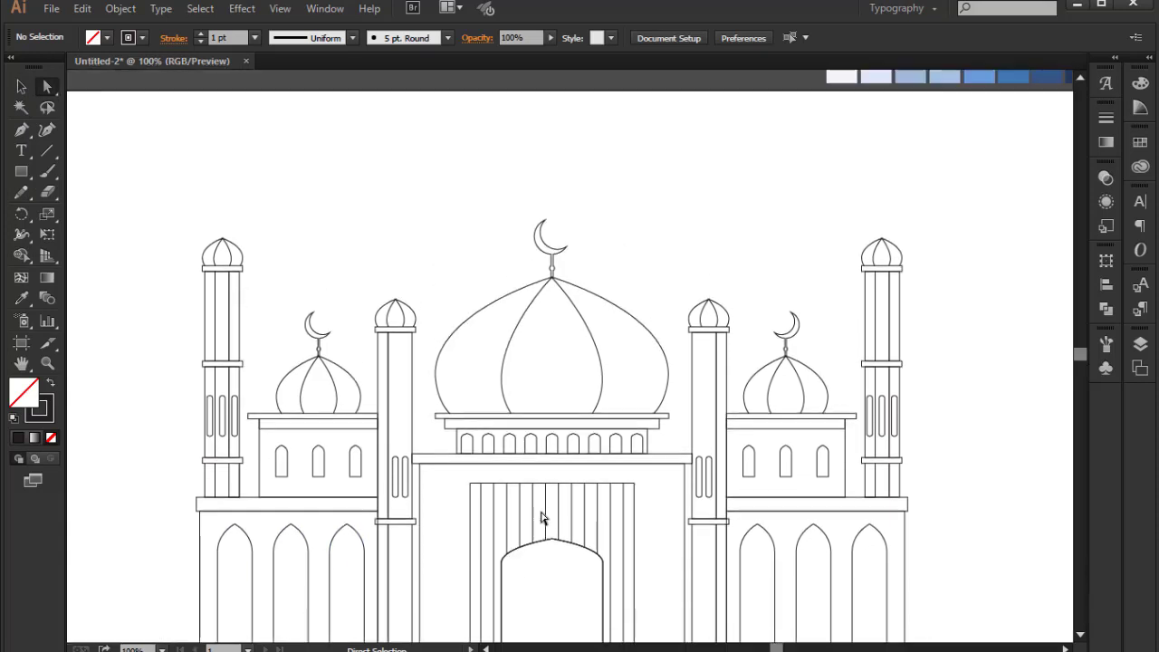
scroll(584, 474, down, 1)
scroll(630, 422, down, 1)
scroll(731, 194, down, 1)
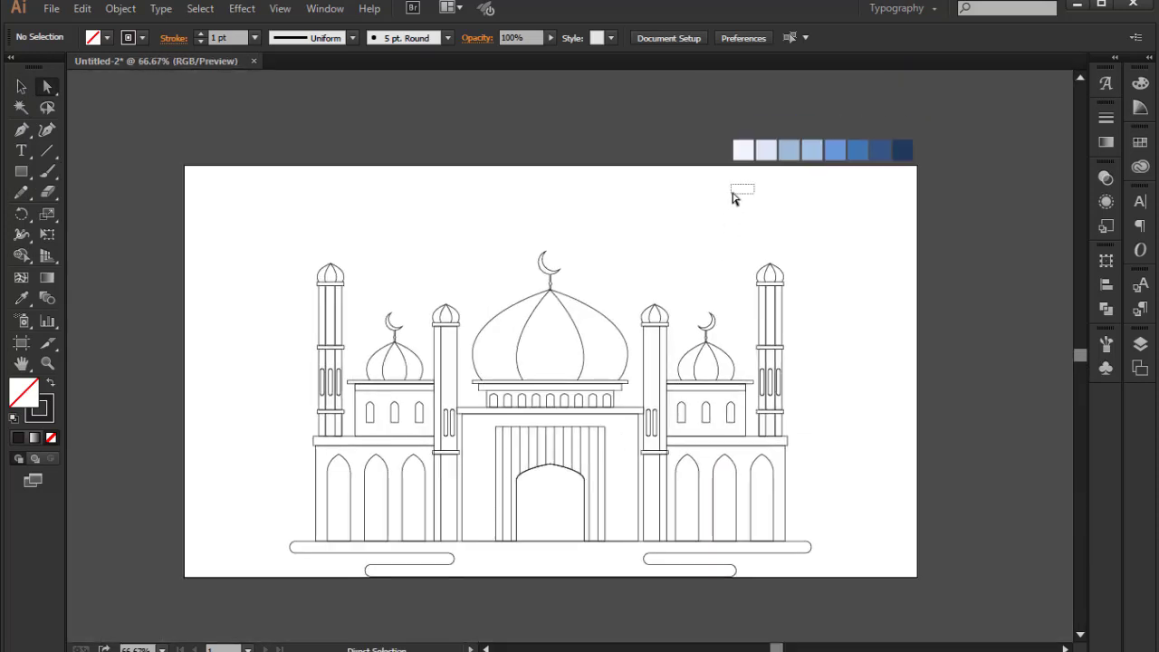
scroll(594, 214, up, 1)
key(m)
drag(170, 187, 350, 199)
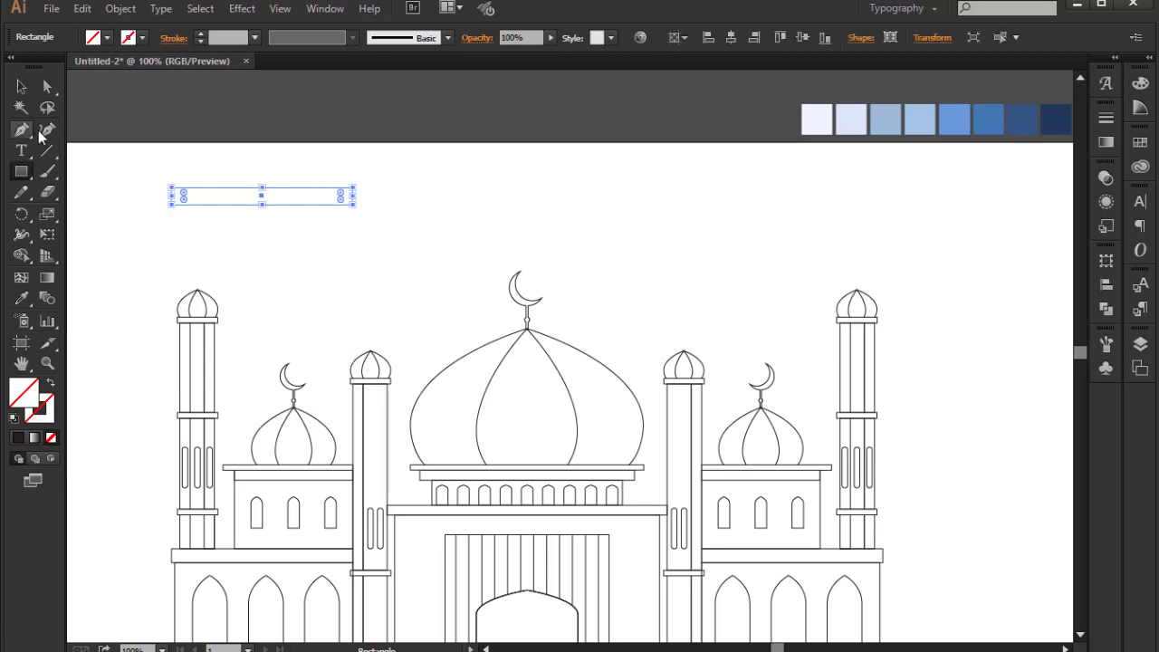
key(ctrl+z)
Draw a thin cloud bar above the mosque and fill it white.
click(339, 266)
key(m)
drag(336, 291, 608, 317)
click(1140, 142)
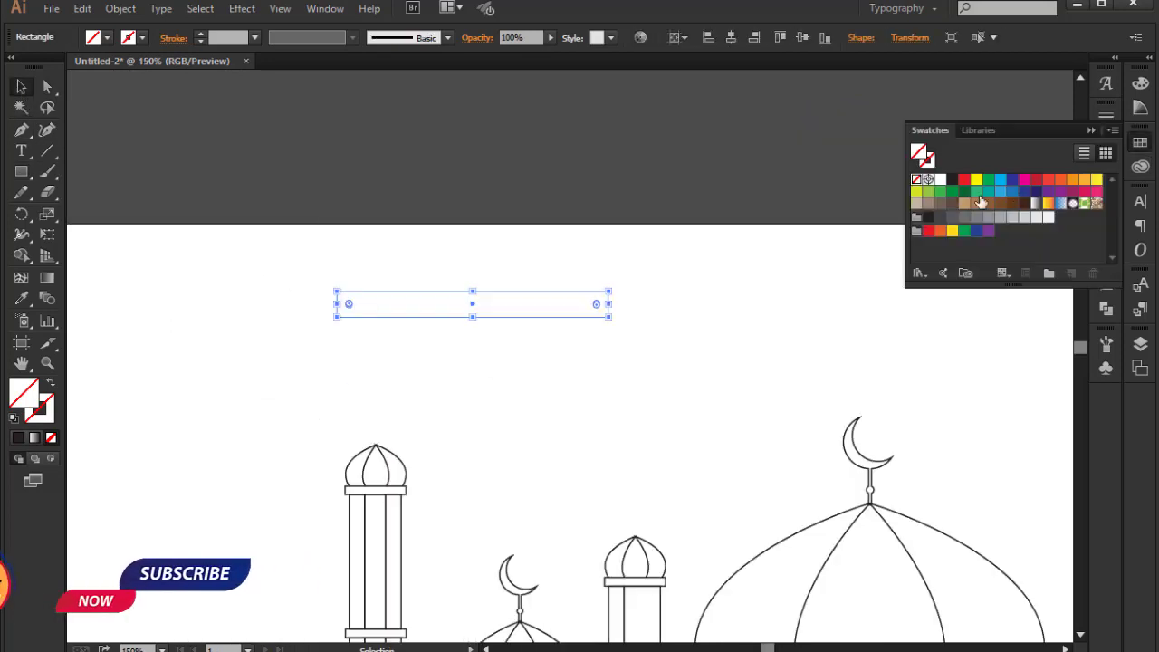
click(932, 179)
click(525, 344)
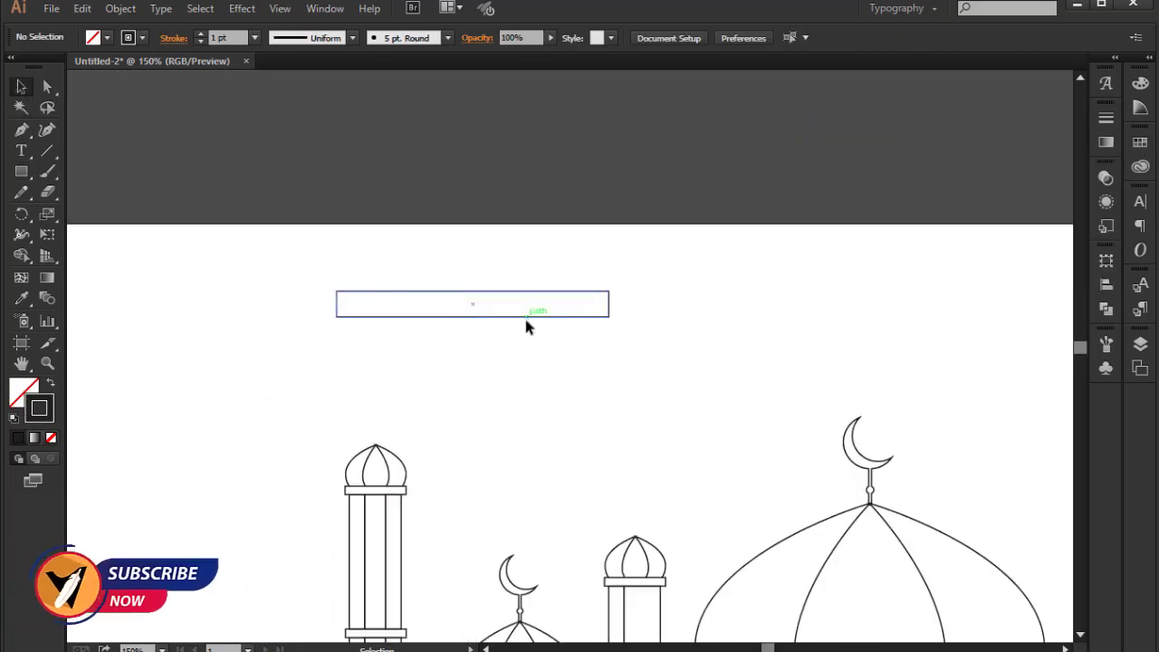
Copy the bar into a stepped stack of three, then duplicate the stack to the right.
mouse_move(525, 319)
mouse_down()
mouse_move(582, 372)
mouse_move(611, 321)
mouse_up()
drag(693, 329, 551, 329)
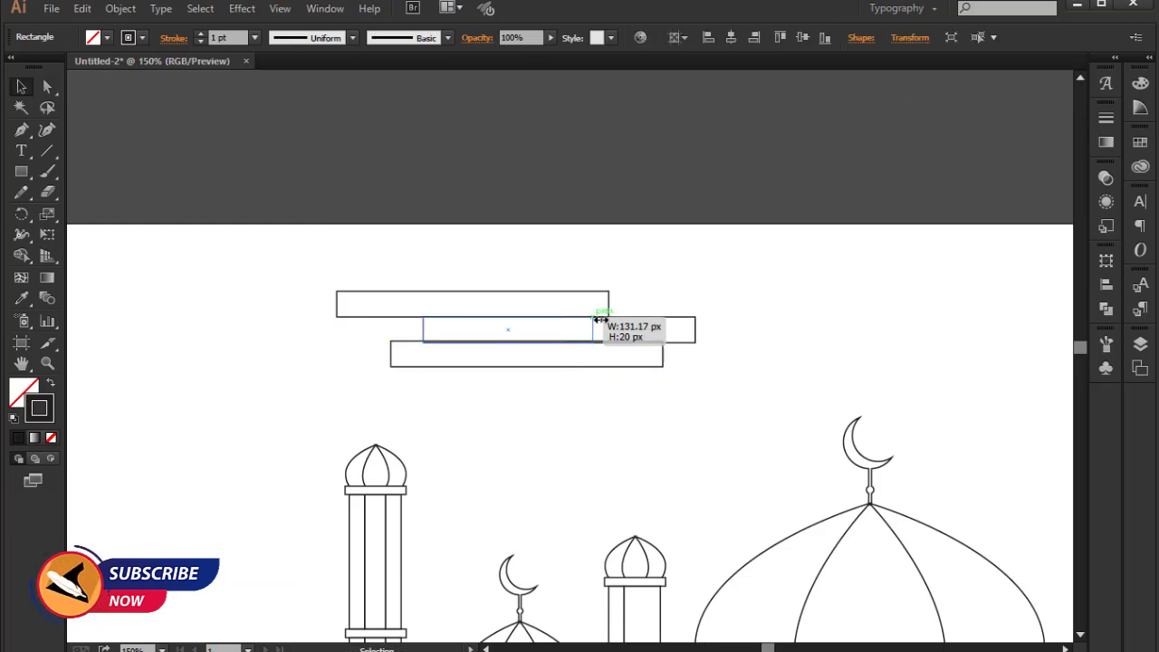
drag(670, 380, 326, 280)
key(ctrl+minus)
mouse_move(452, 331)
alt+mouse_down()
mouse_move(902, 372)
mouse_move(787, 411)
mouse_move(229, 443)
alt+mouse_up()
click(875, 418)
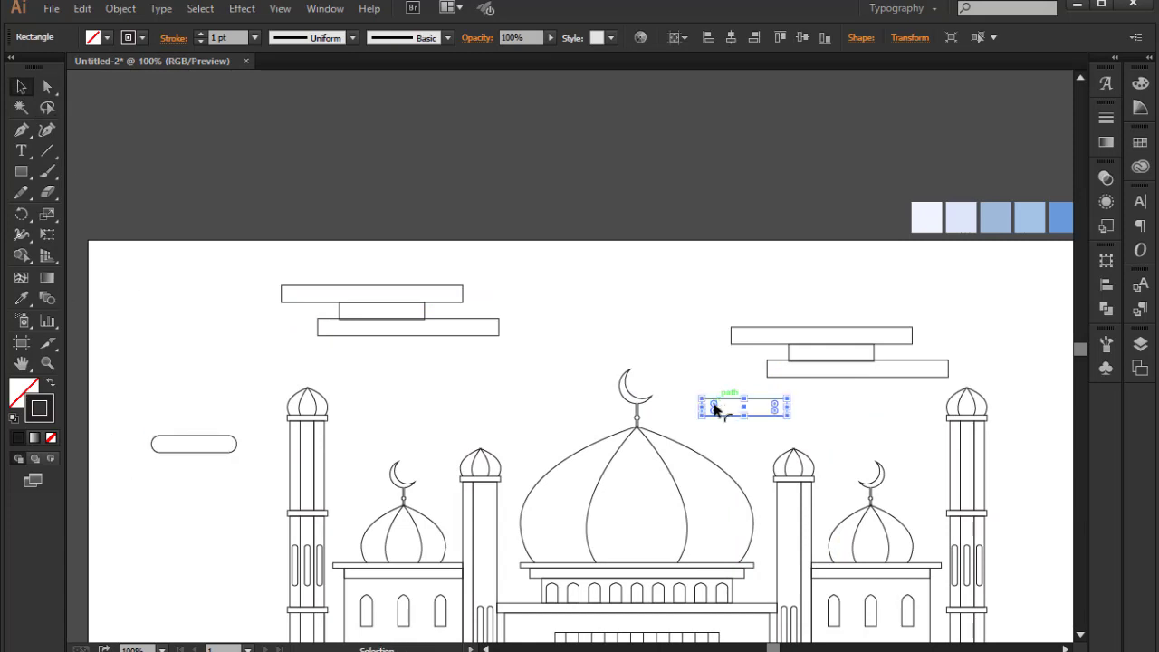
Merge the three left bars into one cloud and round its corners.
mouse_move(408, 344)
mouse_down()
mouse_move(362, 276)
mouse_move(408, 328)
mouse_up()
click(20, 256)
click(20, 86)
drag(820, 380, 747, 343)
key(a)
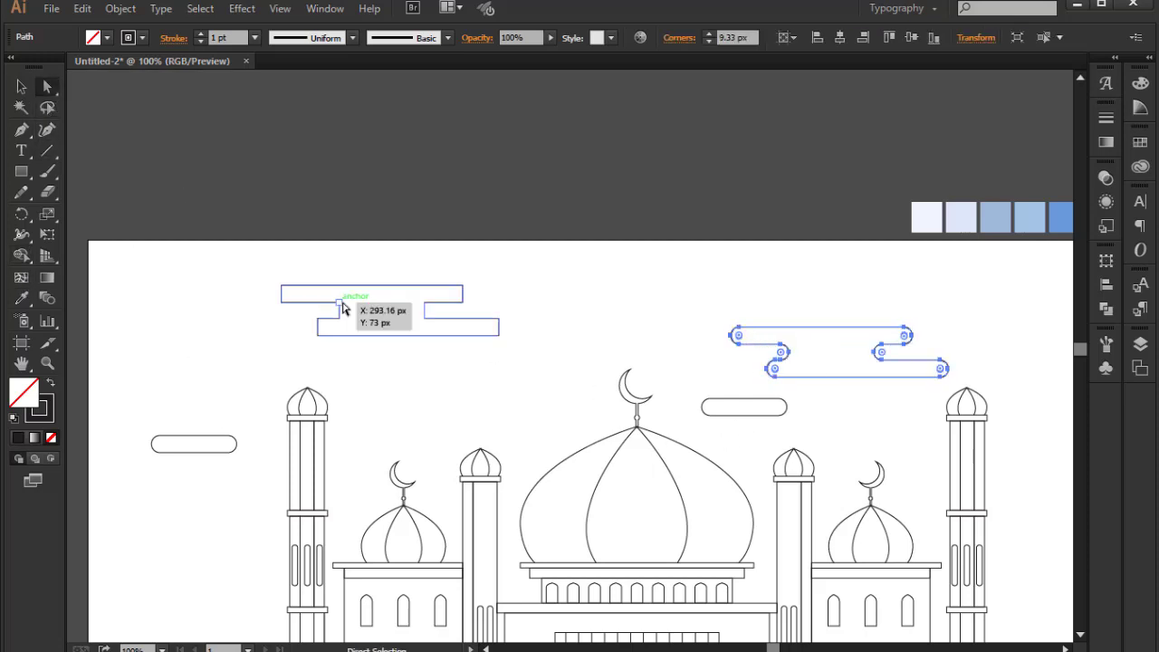
click(343, 309)
key(v)
click(325, 271)
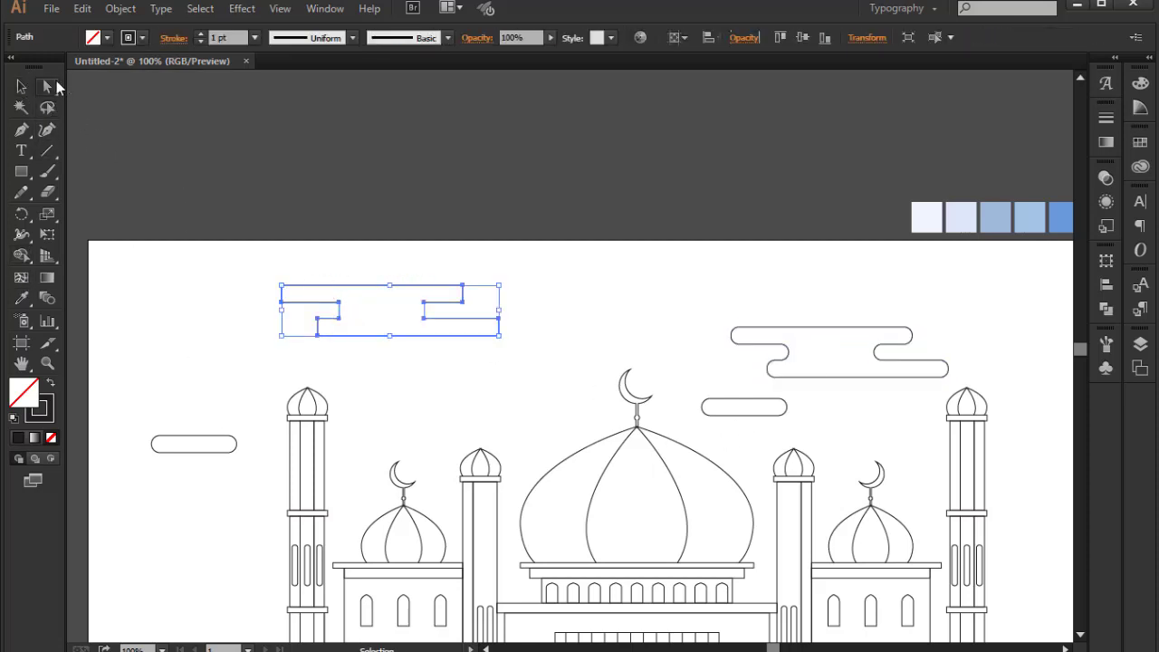
click(47, 86)
drag(300, 300, 325, 317)
Reflect the left cloud using Transform > Reflect.
click(437, 398)
click(444, 334)
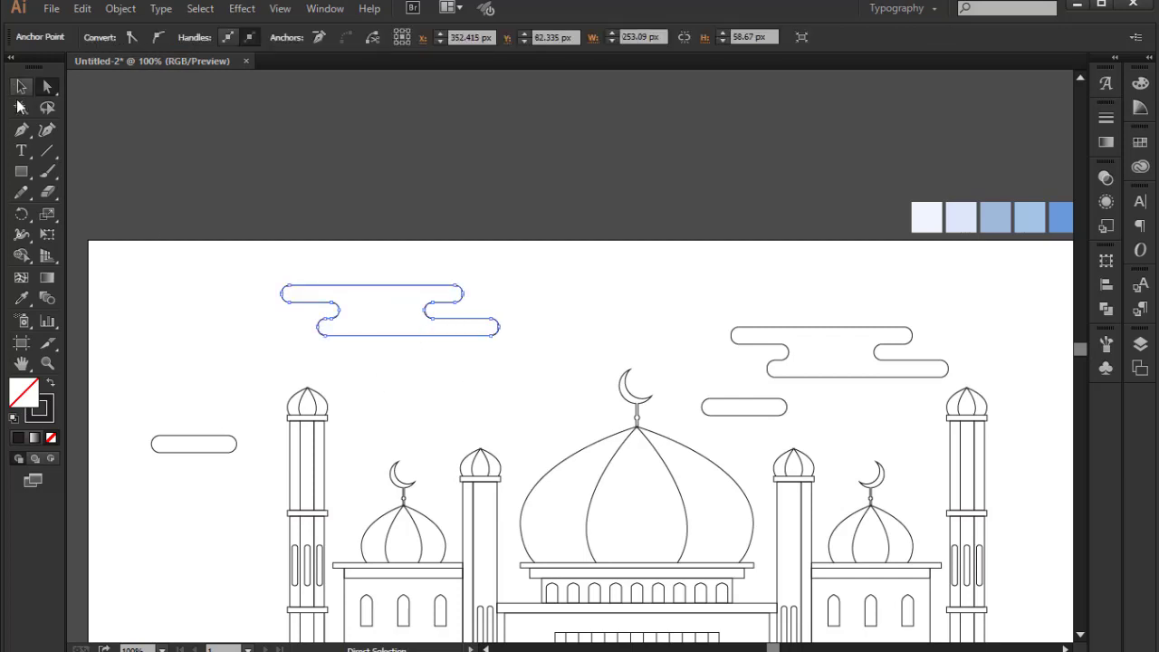
key(v)
right_click(379, 333)
click(625, 628)
key(Return)
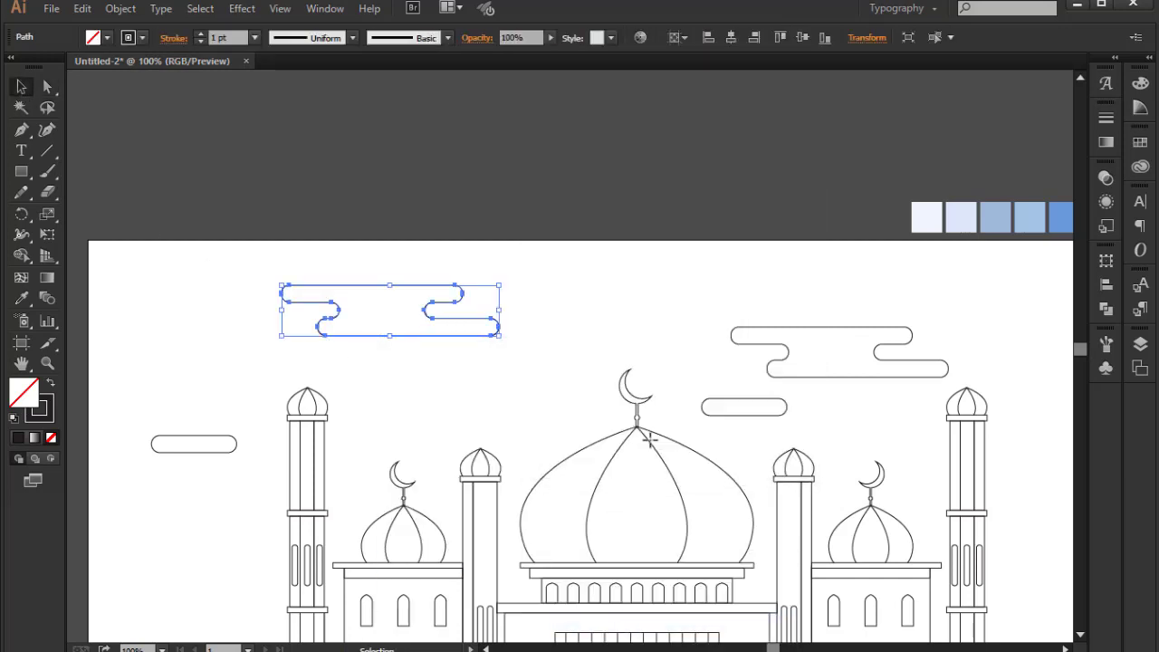
click(515, 383)
Shrink the left cloud slightly, then save the first two light palette squares as swatches.
click(501, 335)
drag(501, 335, 480, 331)
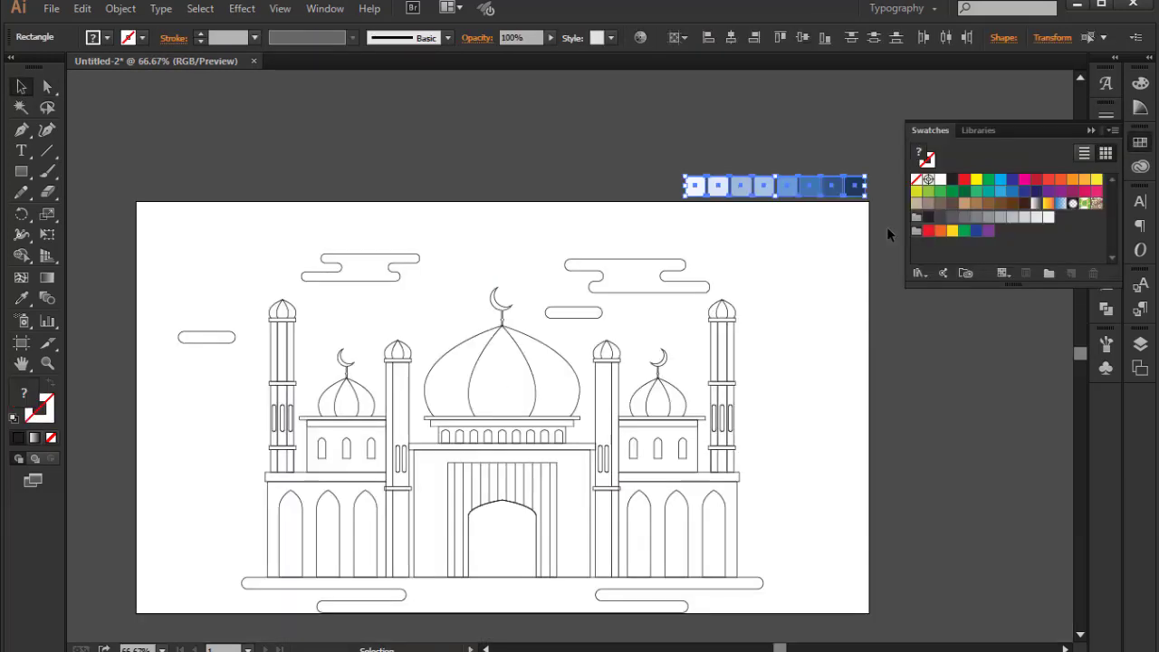
drag(695, 186, 928, 214)
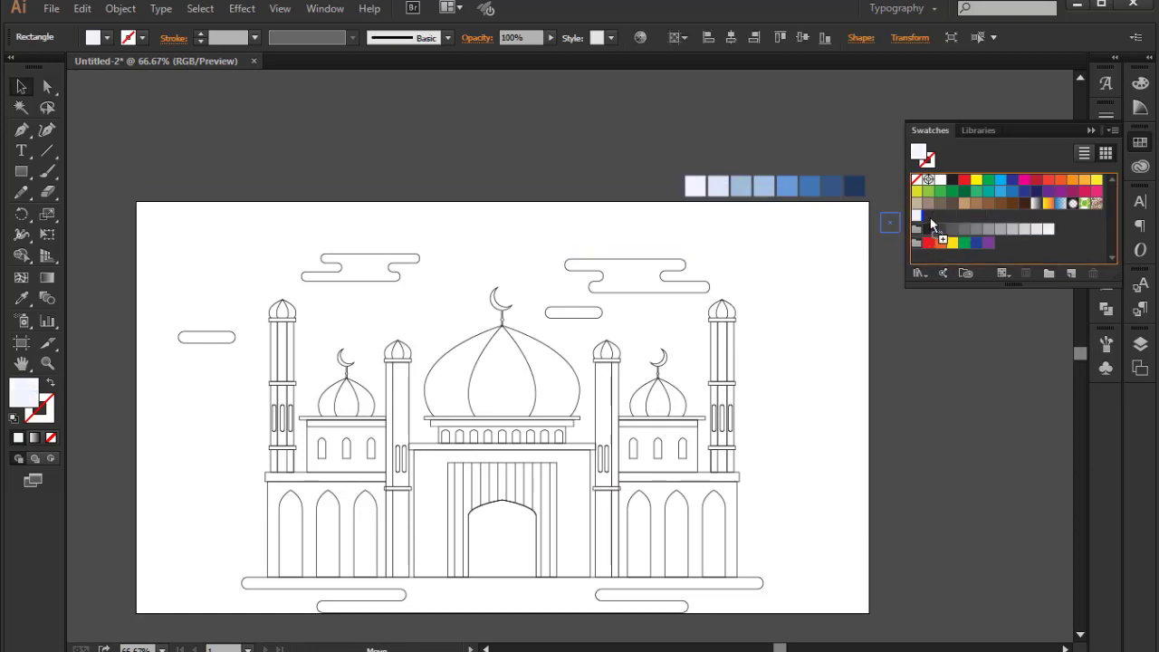
drag(740, 185, 940, 215)
key(ctrl+shift+a)
Save the remaining blue shades, light blue through darkest navy, as swatches.
drag(767, 188, 950, 215)
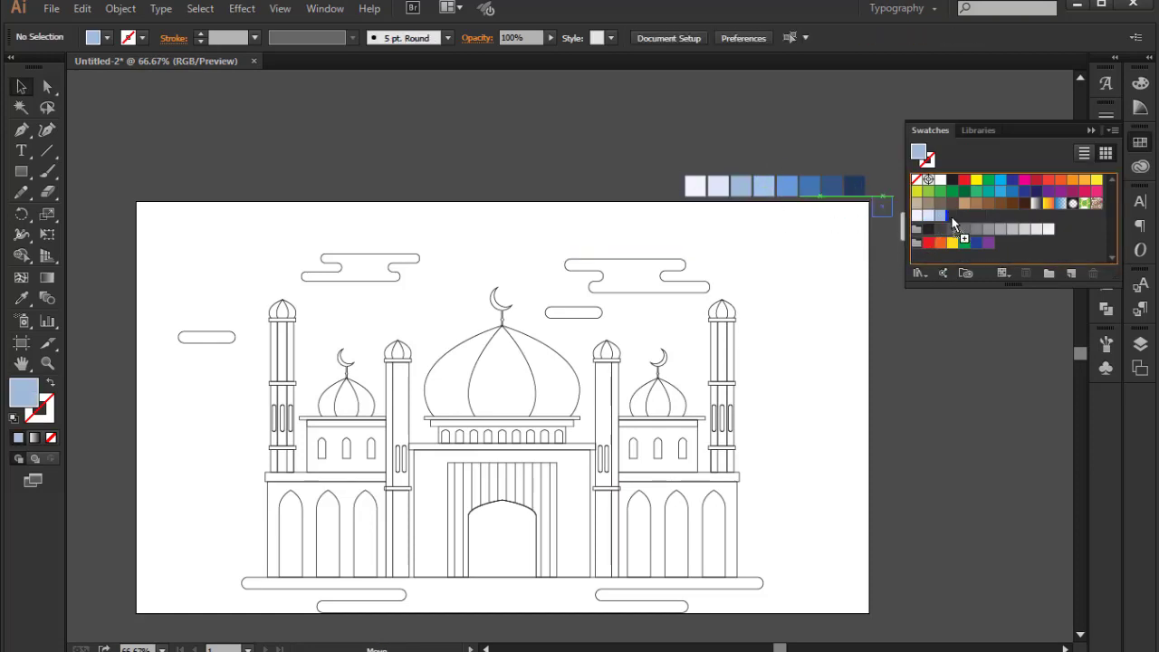
drag(785, 187, 959, 216)
drag(810, 186, 970, 215)
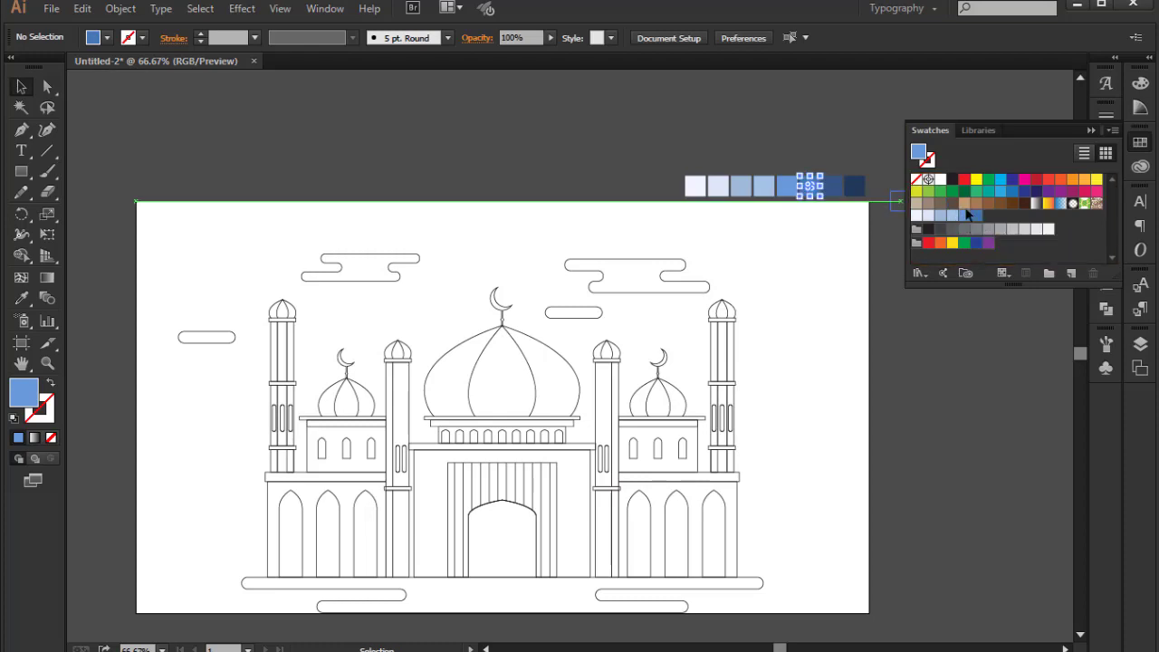
drag(832, 186, 983, 215)
drag(859, 198, 995, 215)
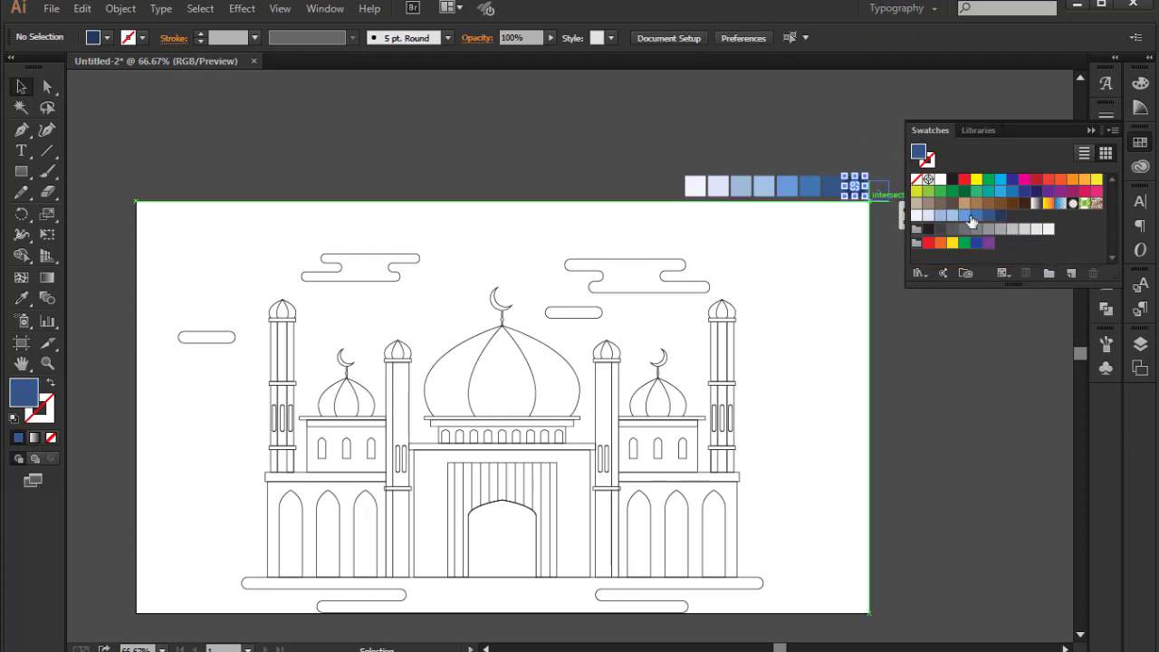
scroll(646, 142, up, 2)
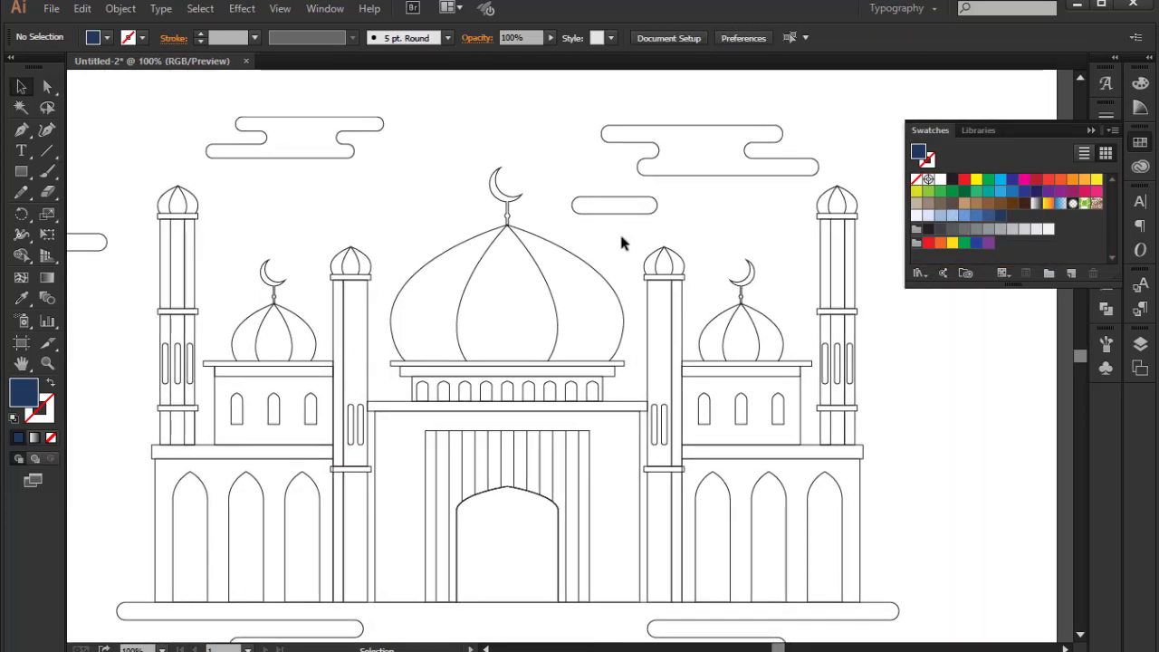
scroll(619, 231, down, 2)
drag(533, 345, 798, 530)
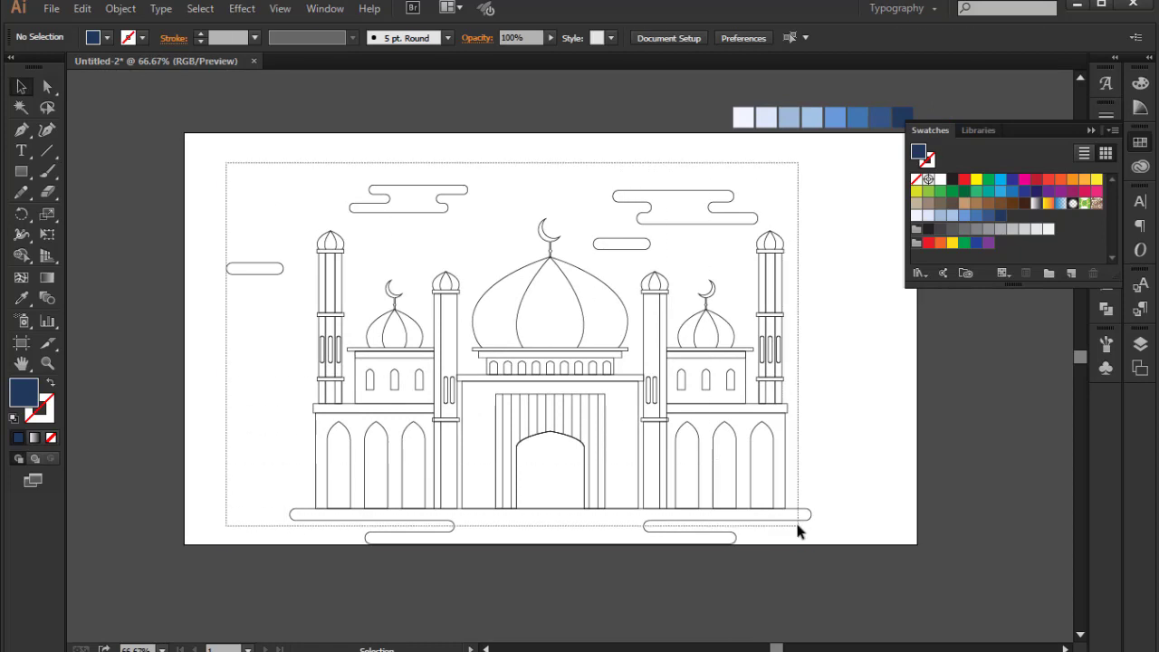
Switch to the Shape Builder tool and give the mosque shapes a white fill.
key(shift+m)
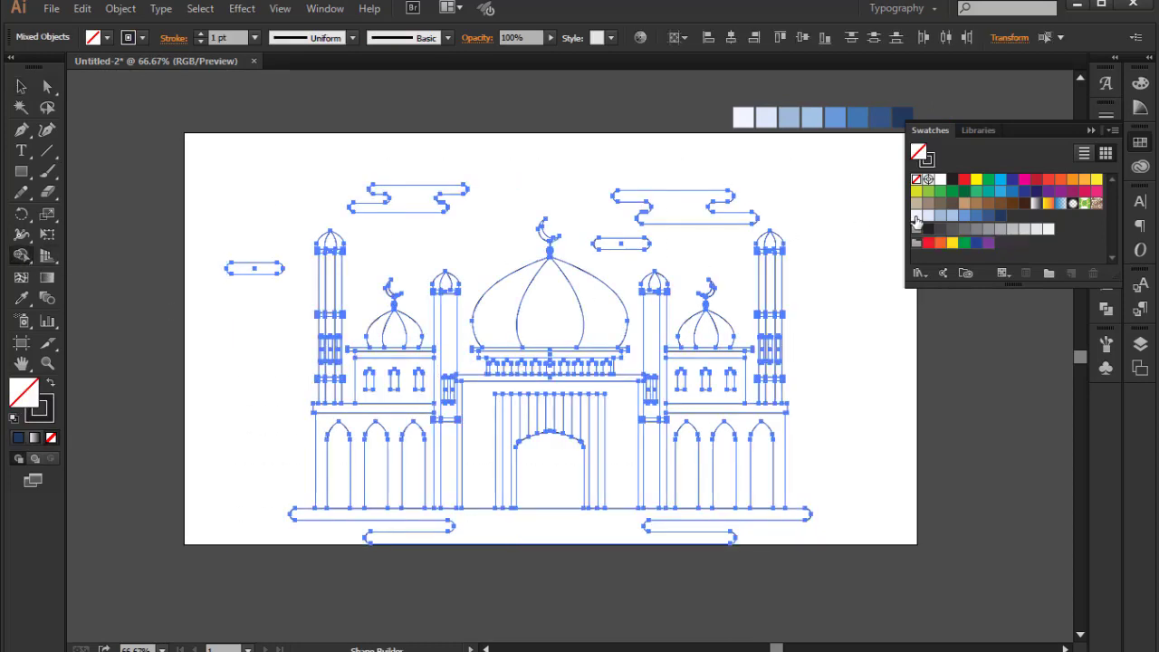
click(916, 217)
scroll(584, 308, up, 2)
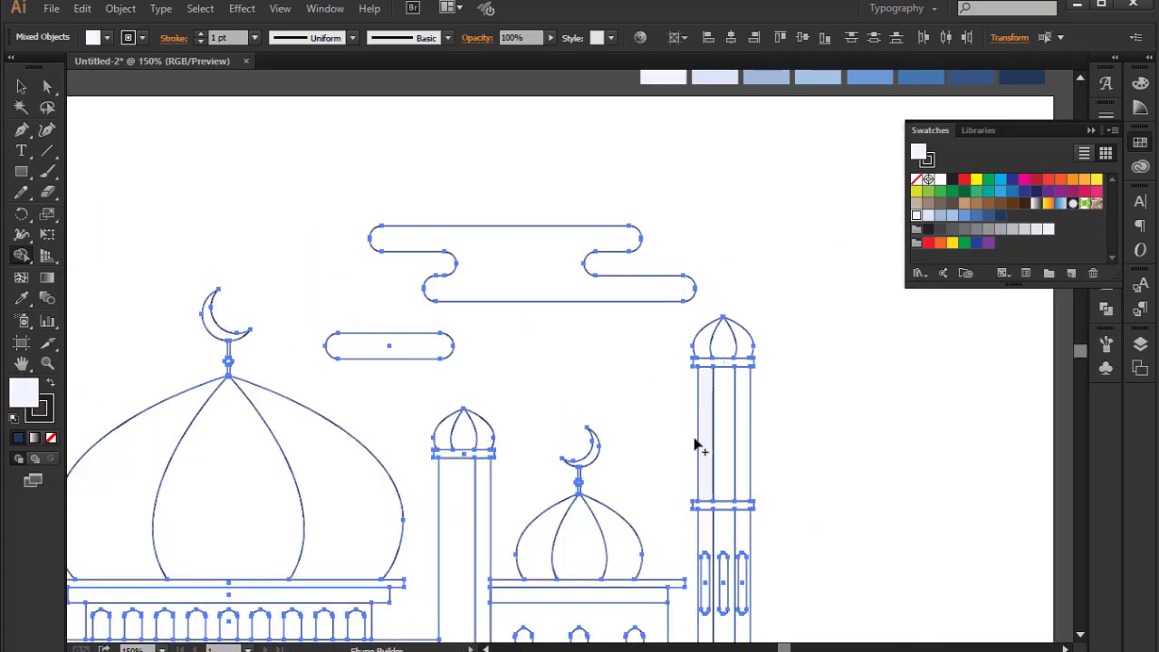
scroll(698, 452, down, 2)
scroll(704, 543, down, 2)
drag(320, 338, 542, 381)
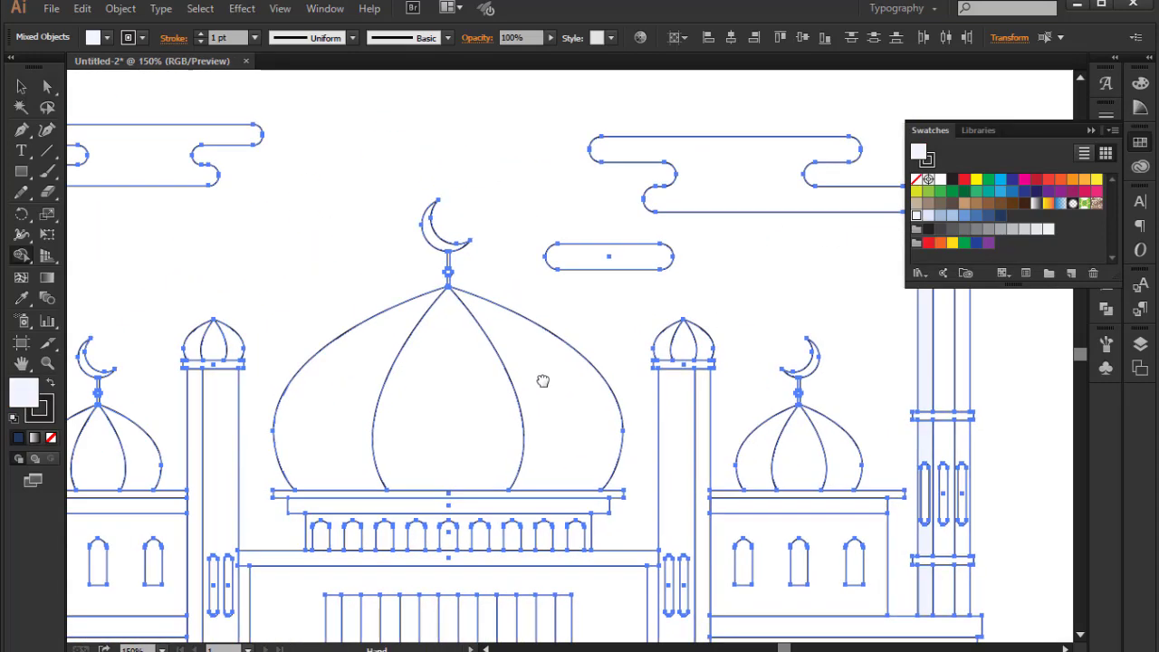
scroll(542, 380, left, 7)
scroll(435, 572, down, 1)
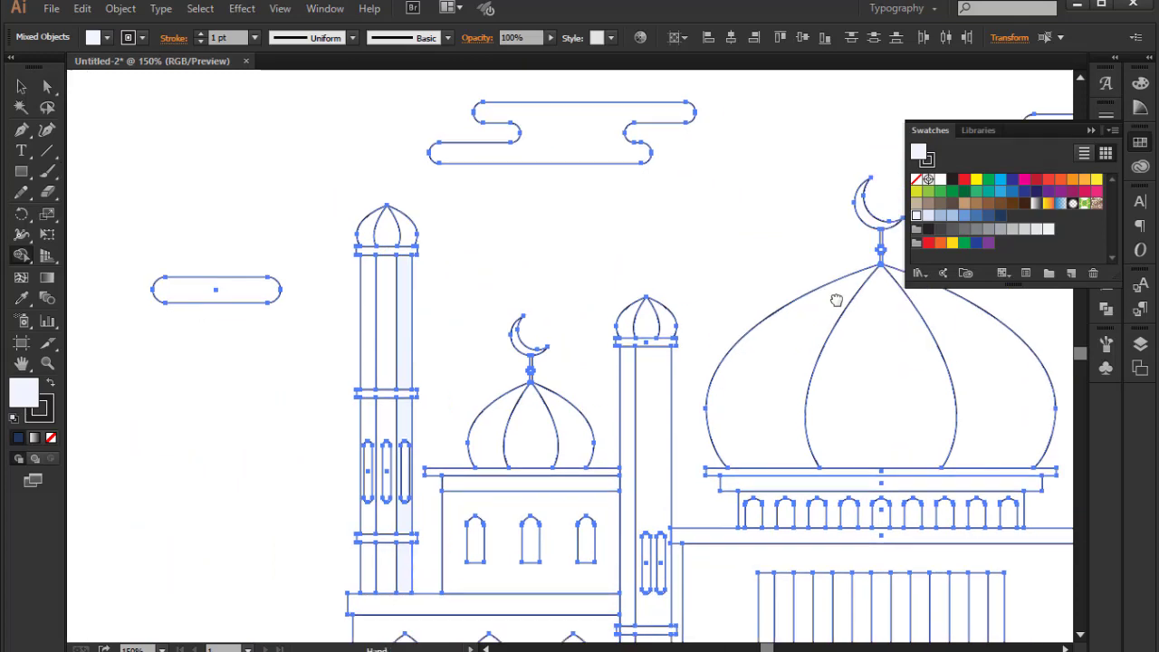
scroll(634, 407, right, 2)
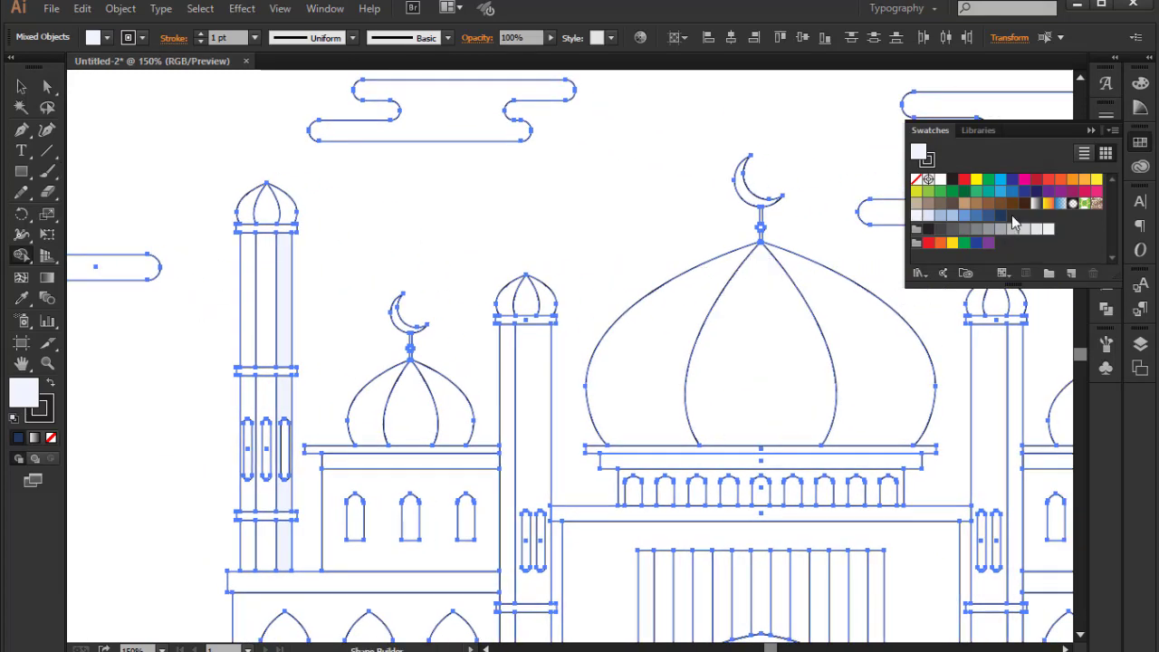
scroll(793, 430, down, 1)
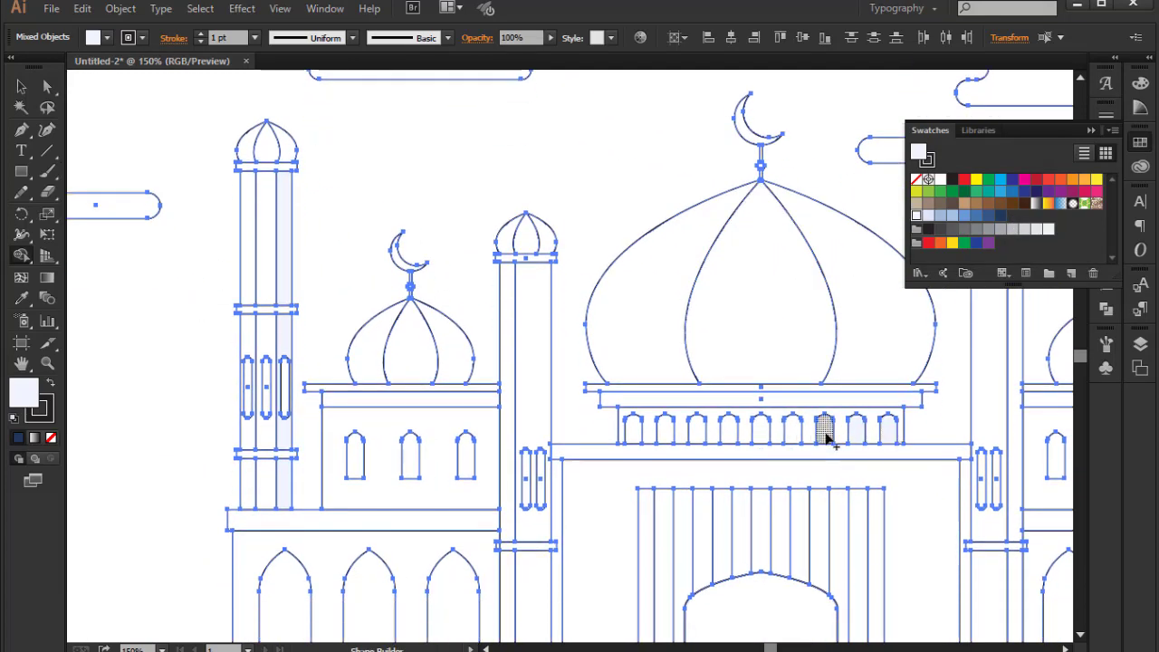
Fill the small arches under the dome, the right-wing windows and the minaret windows navy.
click(999, 215)
click(887, 430)
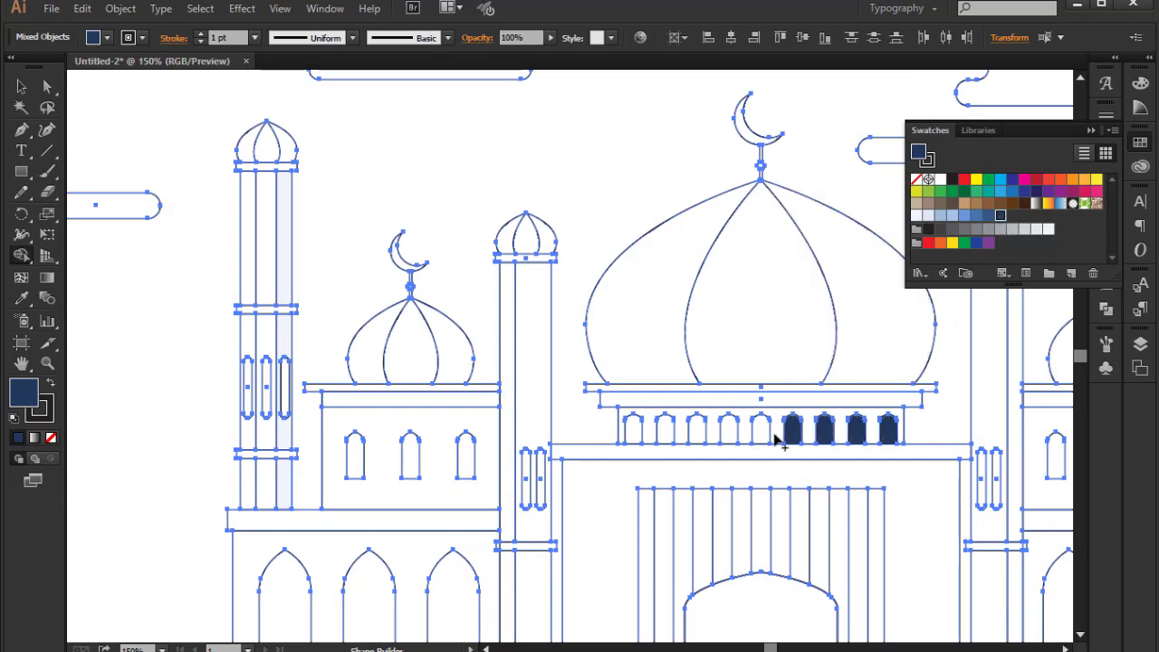
drag(776, 439, 631, 435)
drag(917, 457, 699, 435)
click(841, 437)
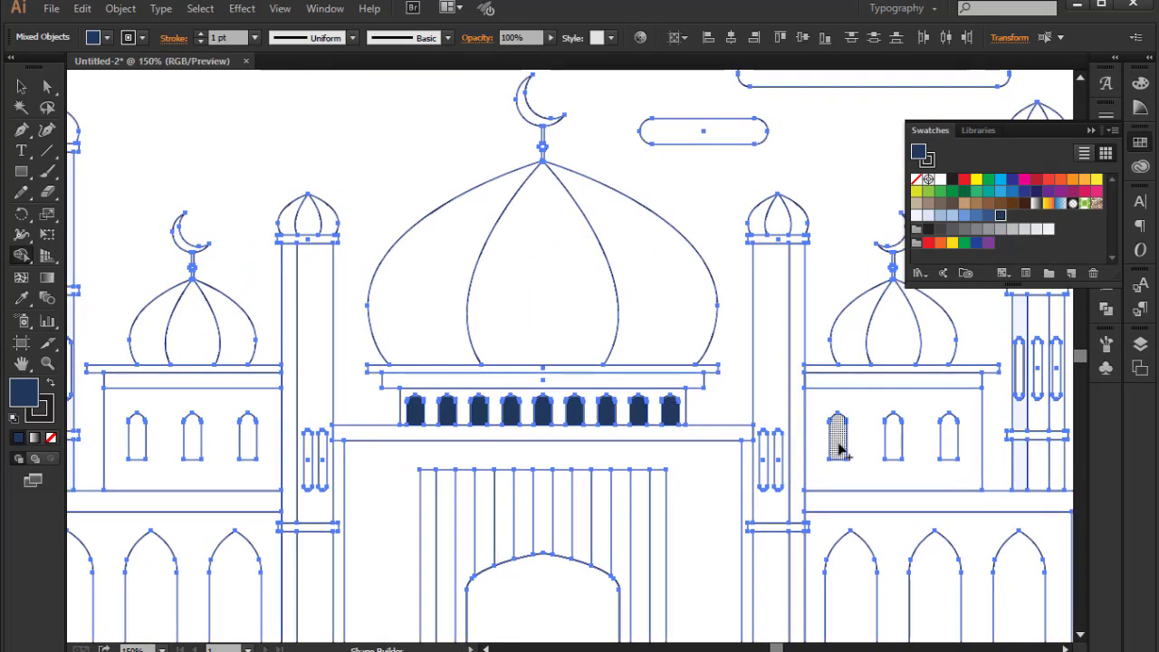
click(891, 437)
click(946, 437)
drag(946, 438, 868, 428)
click(940, 380)
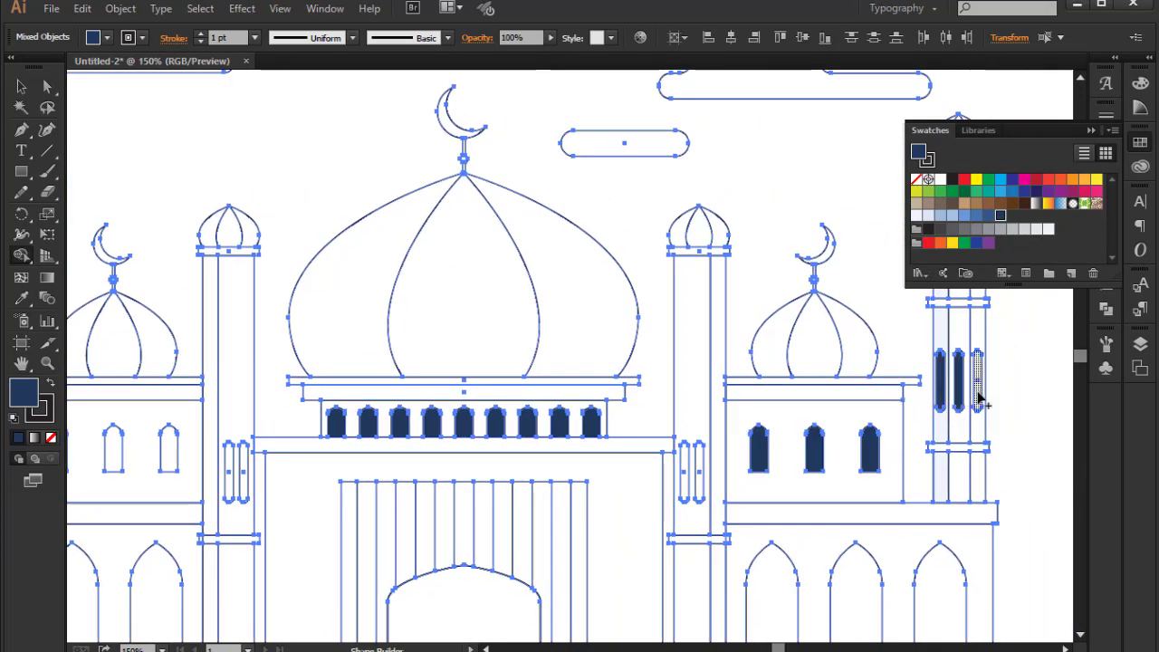
click(979, 389)
Fill the left minaret window, central doorway, lower arches, wavy base band and pillar window navy.
scroll(641, 452, left, 5)
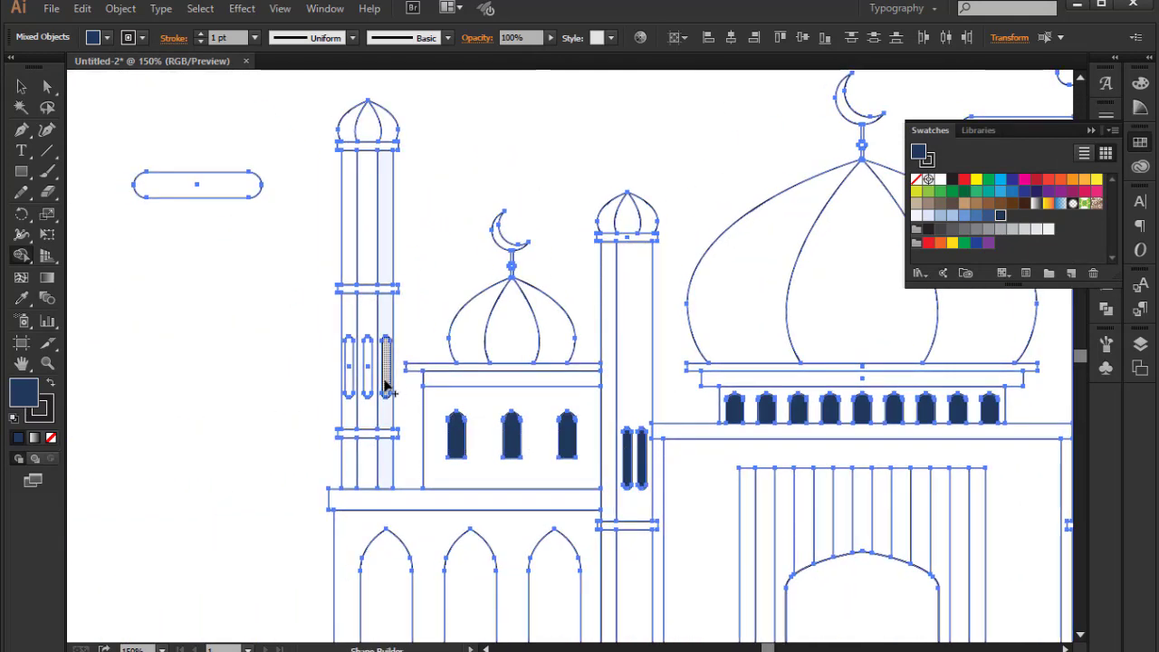
click(349, 369)
drag(383, 568, 554, 579)
click(878, 582)
drag(879, 582, 418, 389)
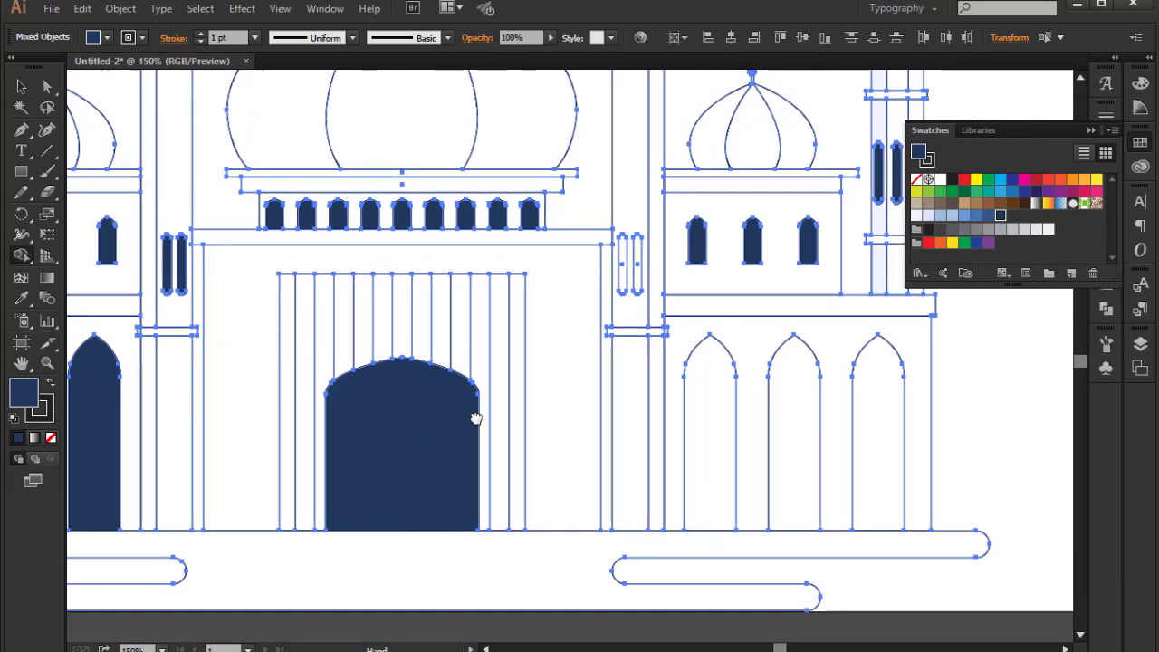
click(709, 434)
click(789, 464)
click(878, 435)
click(622, 286)
click(580, 552)
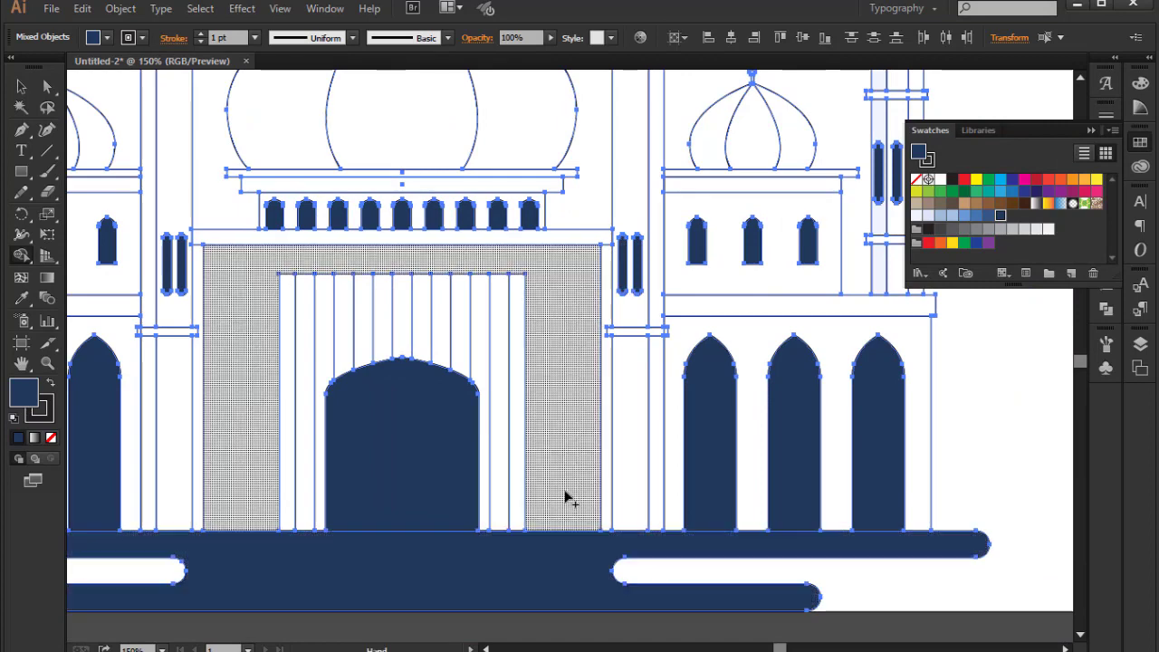
key(ctrl+minus)
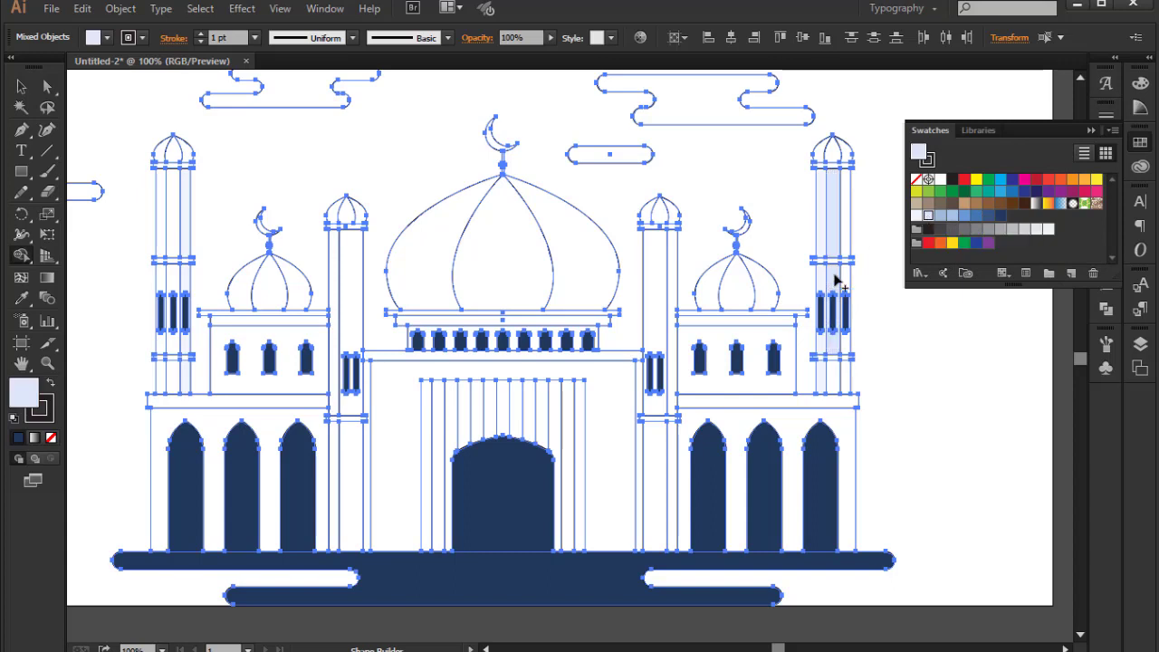
Fill both pillars and the left minaret lavender, shading each pillar's narrow side strip grey-blue.
click(655, 299)
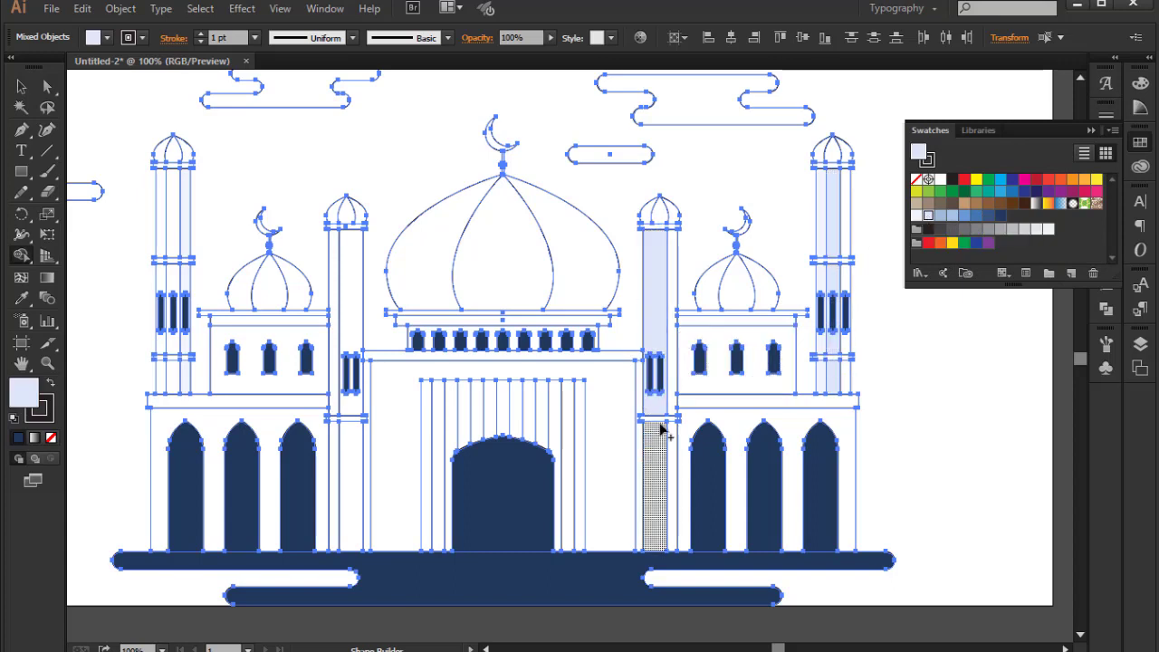
click(659, 471)
click(353, 298)
click(355, 453)
click(172, 230)
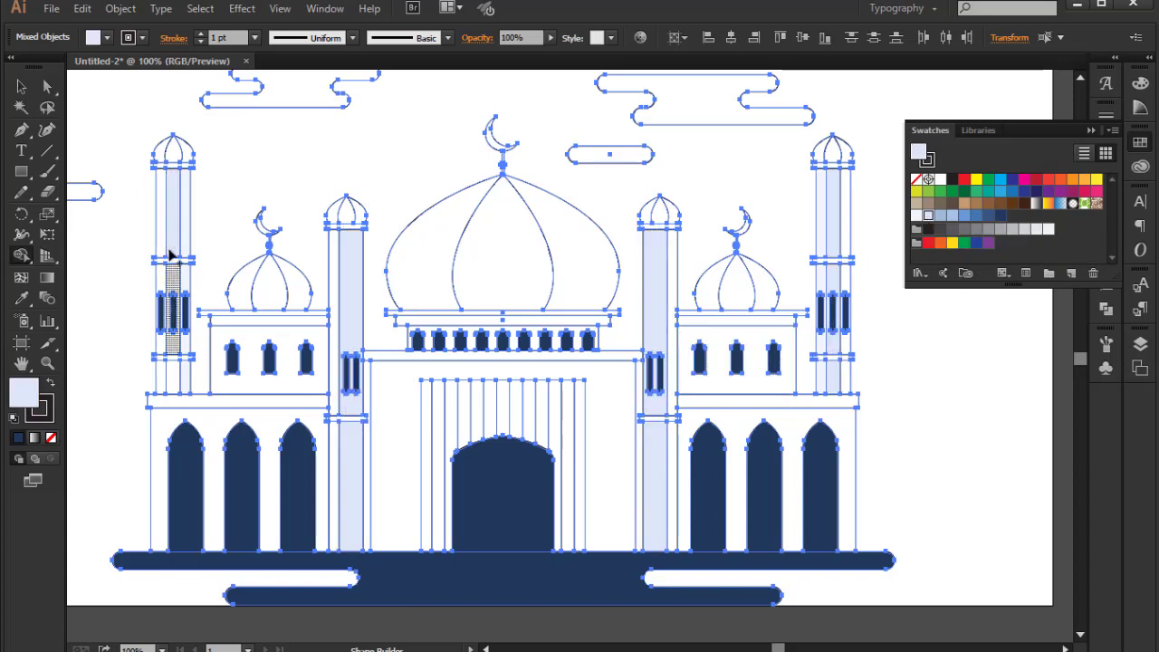
click(176, 373)
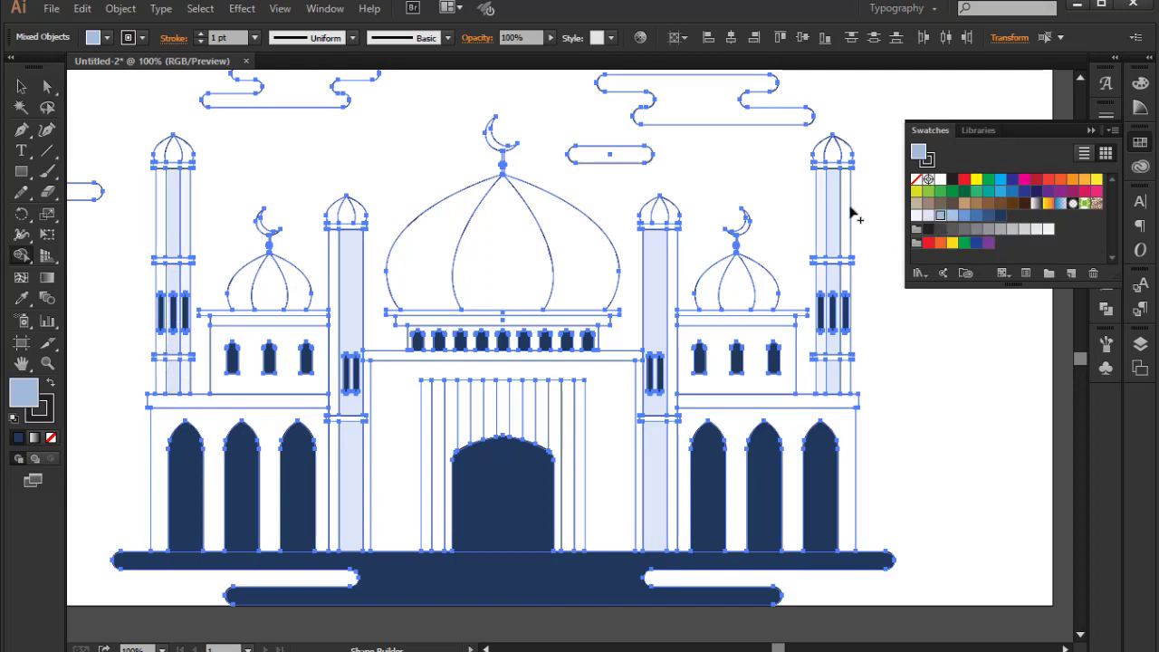
click(672, 308)
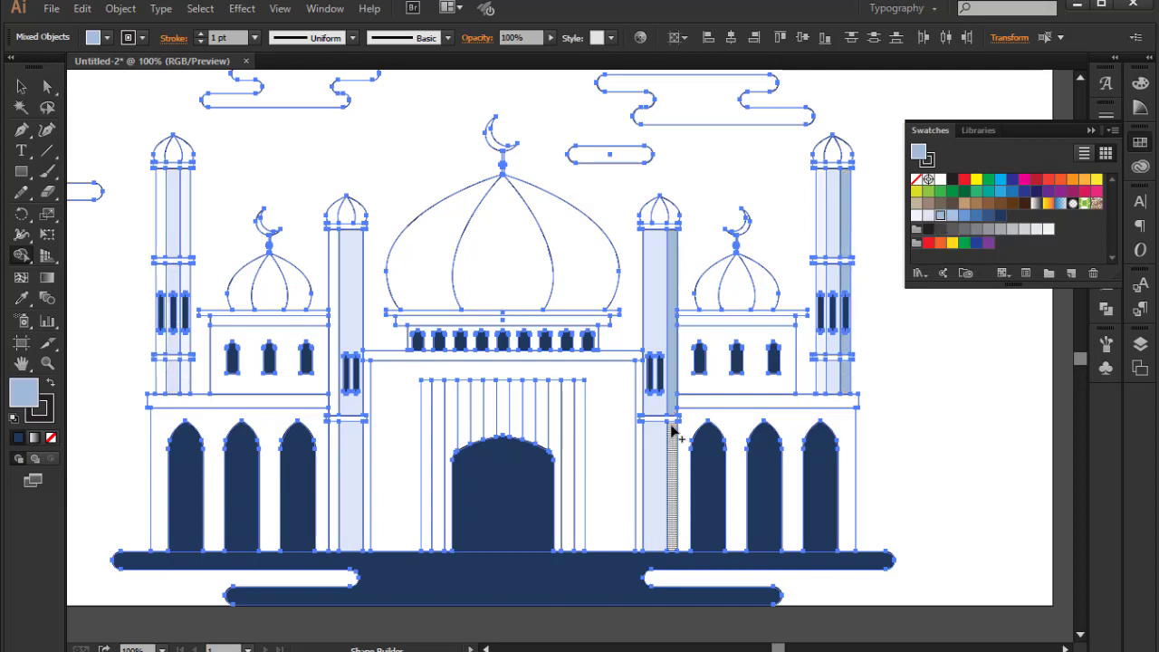
click(332, 436)
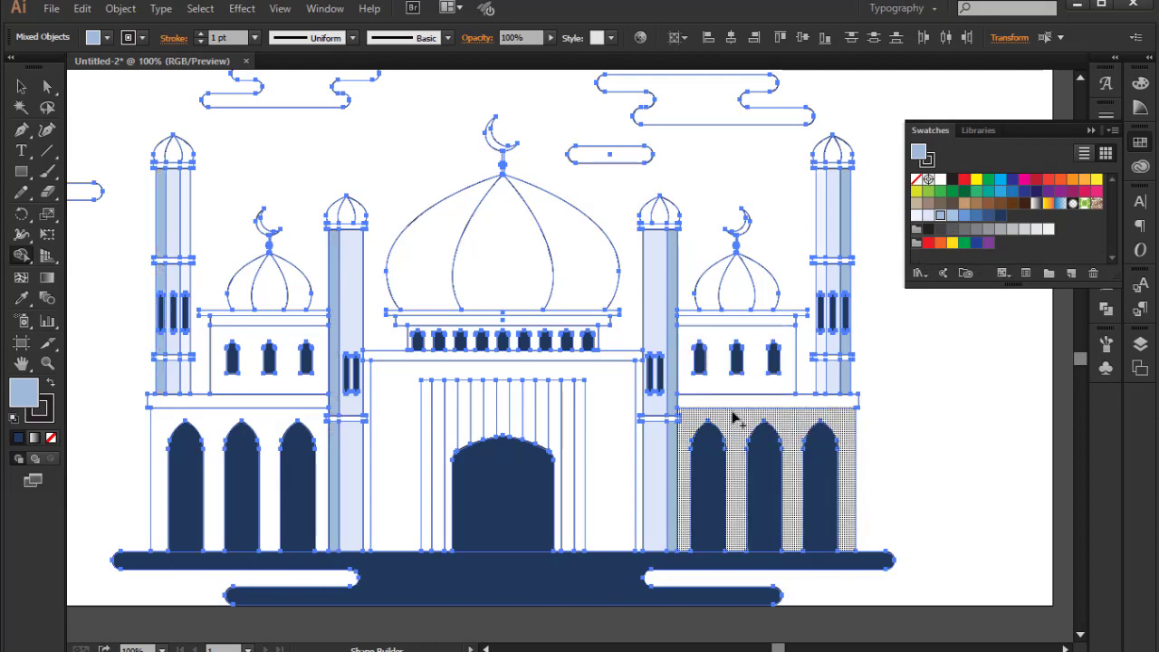
Fill the arcade and upper wing walls pale blue and the strip under the right wing medium blue.
click(735, 422)
click(928, 215)
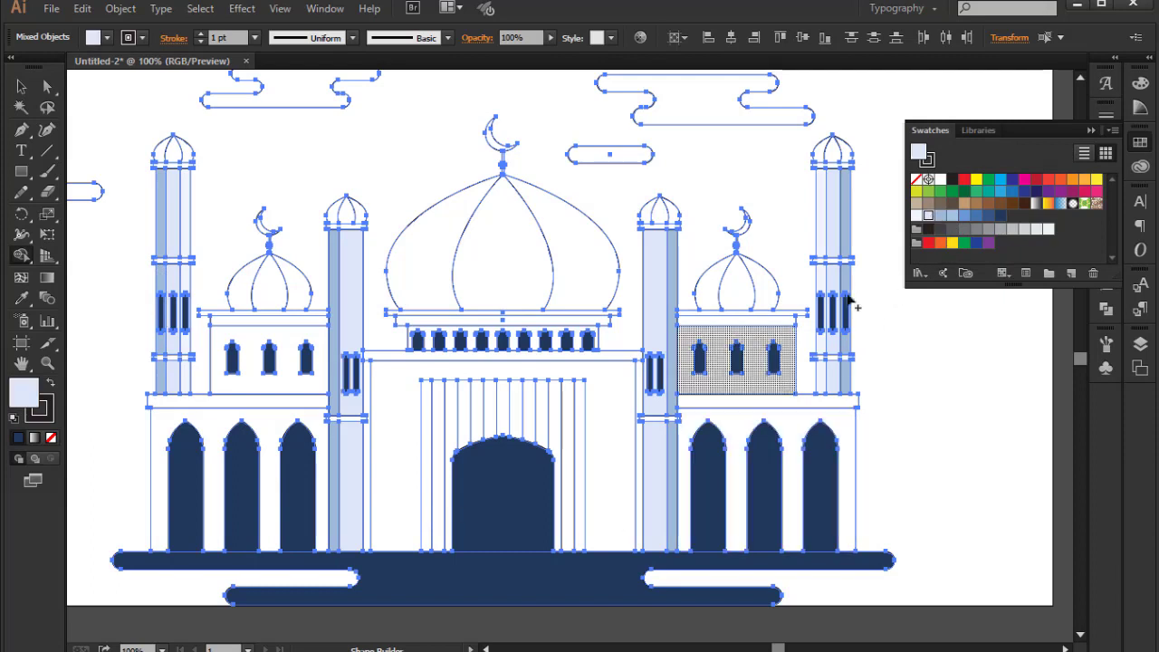
click(267, 426)
click(213, 389)
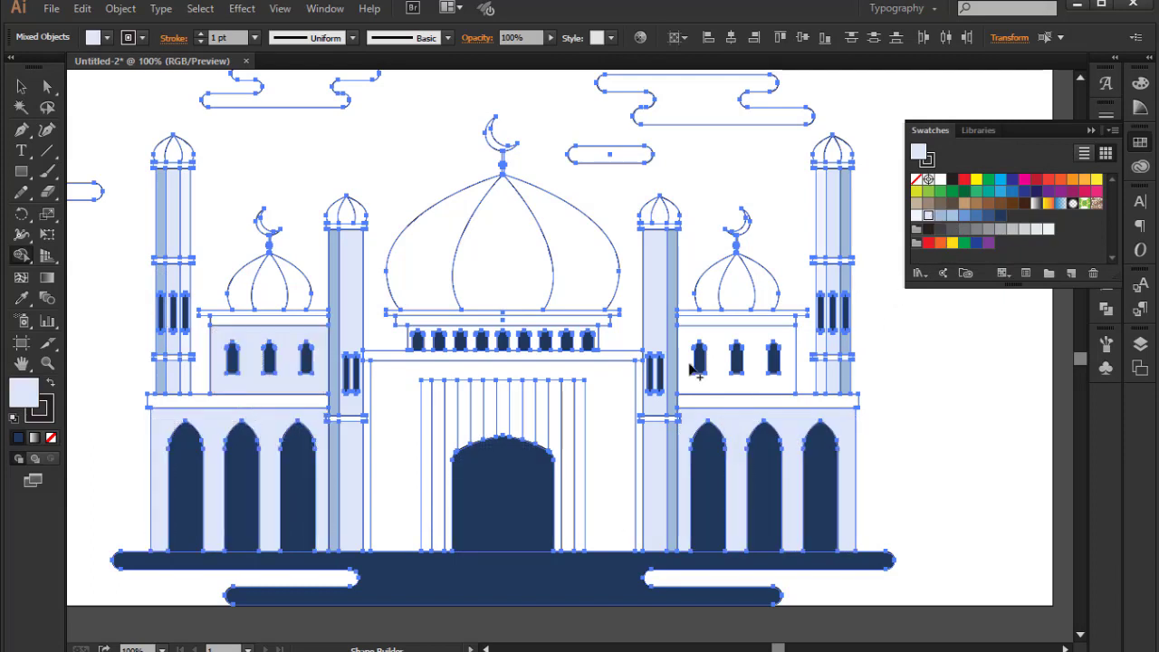
click(697, 385)
click(940, 215)
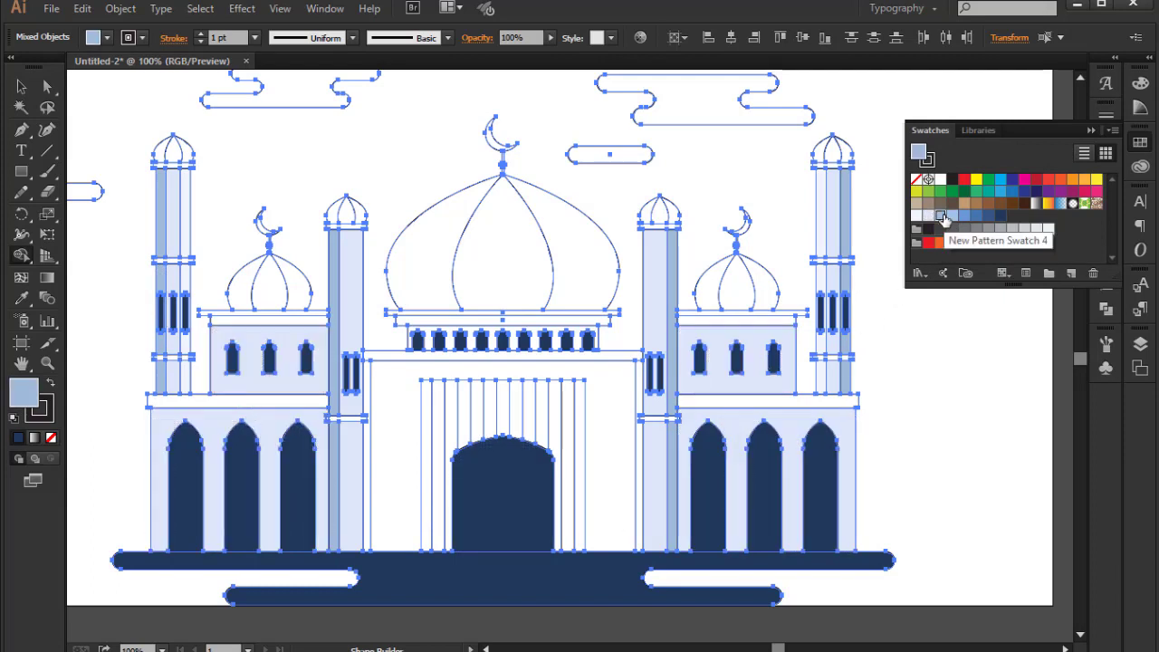
click(766, 400)
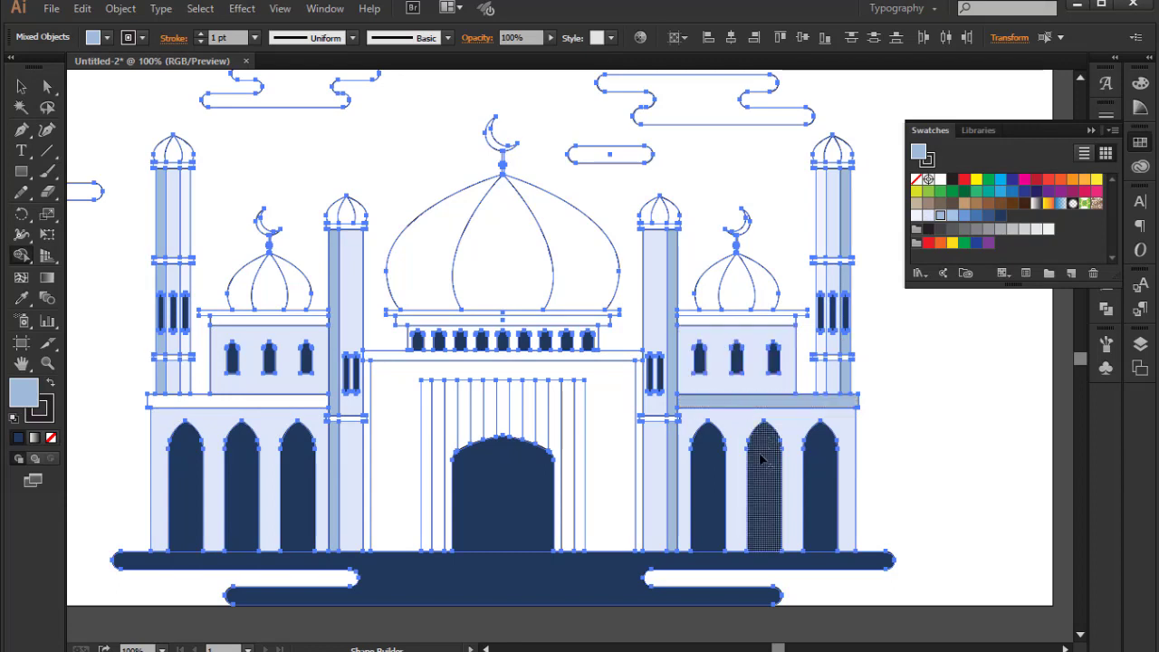
Fill both wings' ledges and the thin bar under the main dome medium blue.
click(710, 322)
click(317, 400)
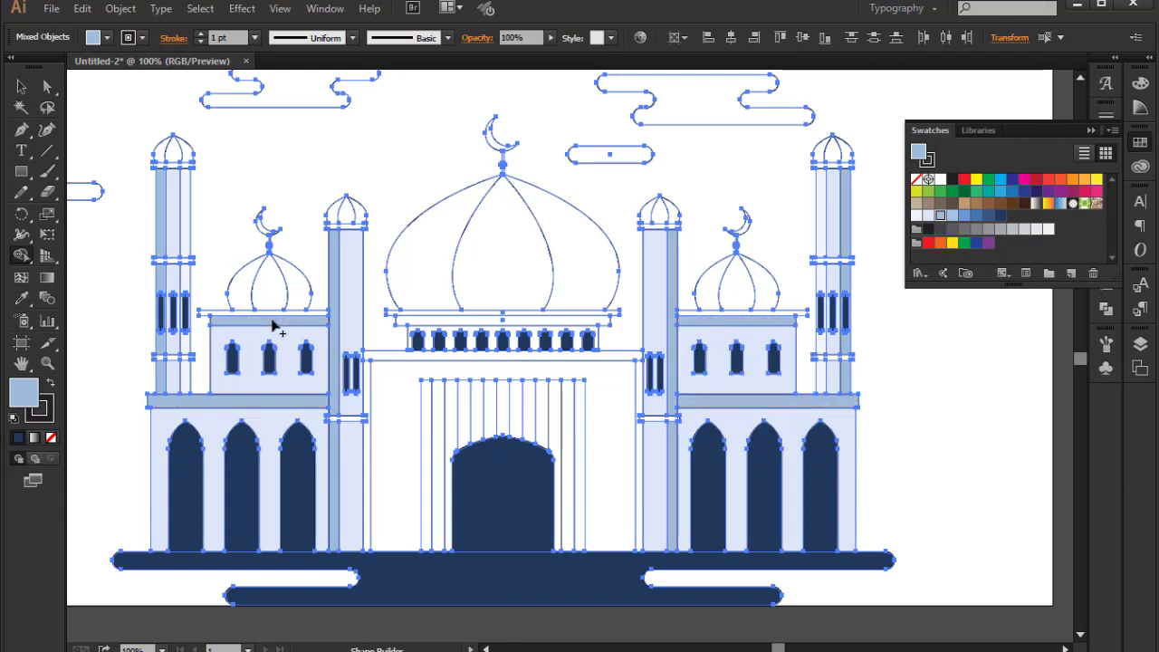
key(ctrl+plus)
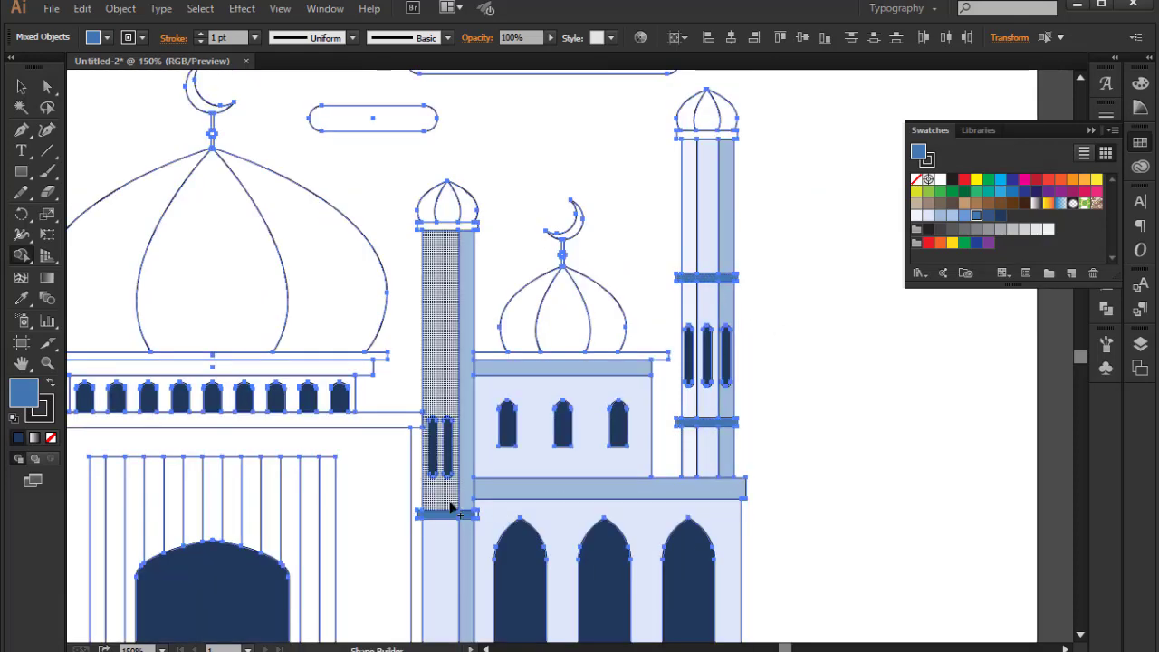
scroll(453, 445, left, 3)
click(407, 371)
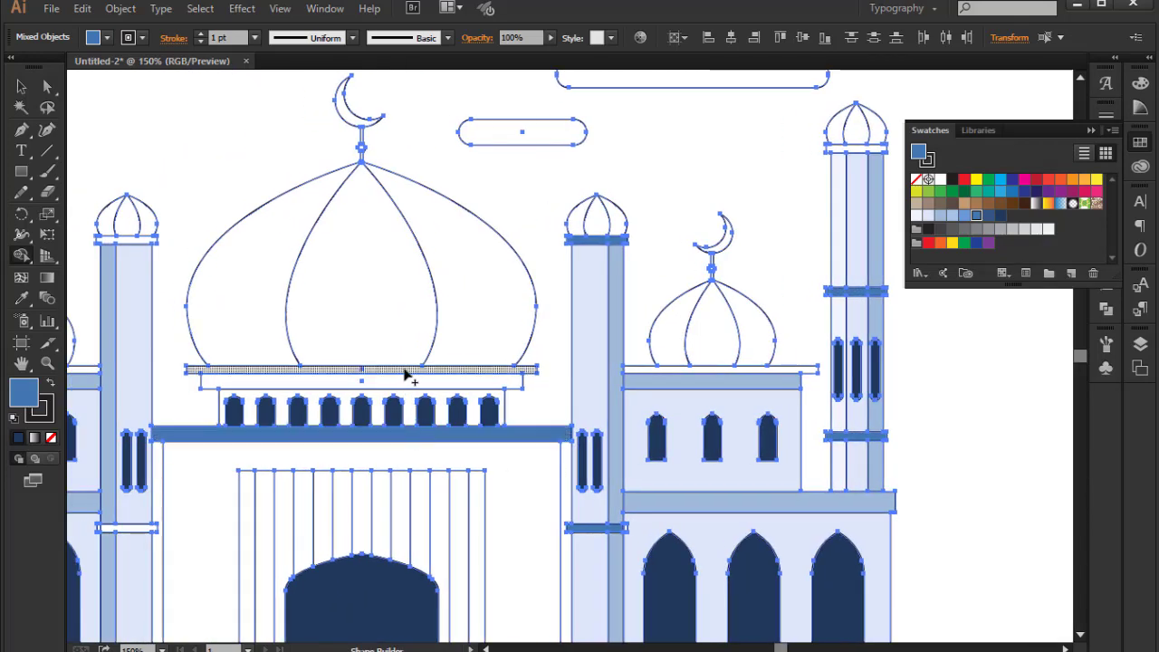
scroll(303, 425, left, 4)
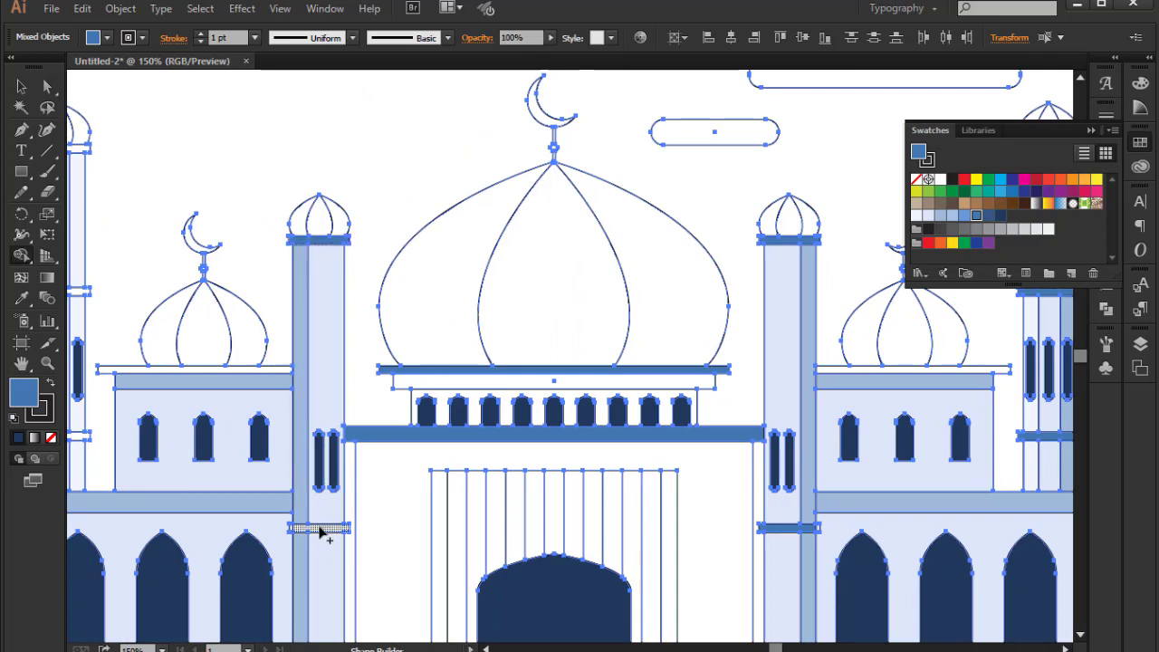
scroll(241, 470, left, 3)
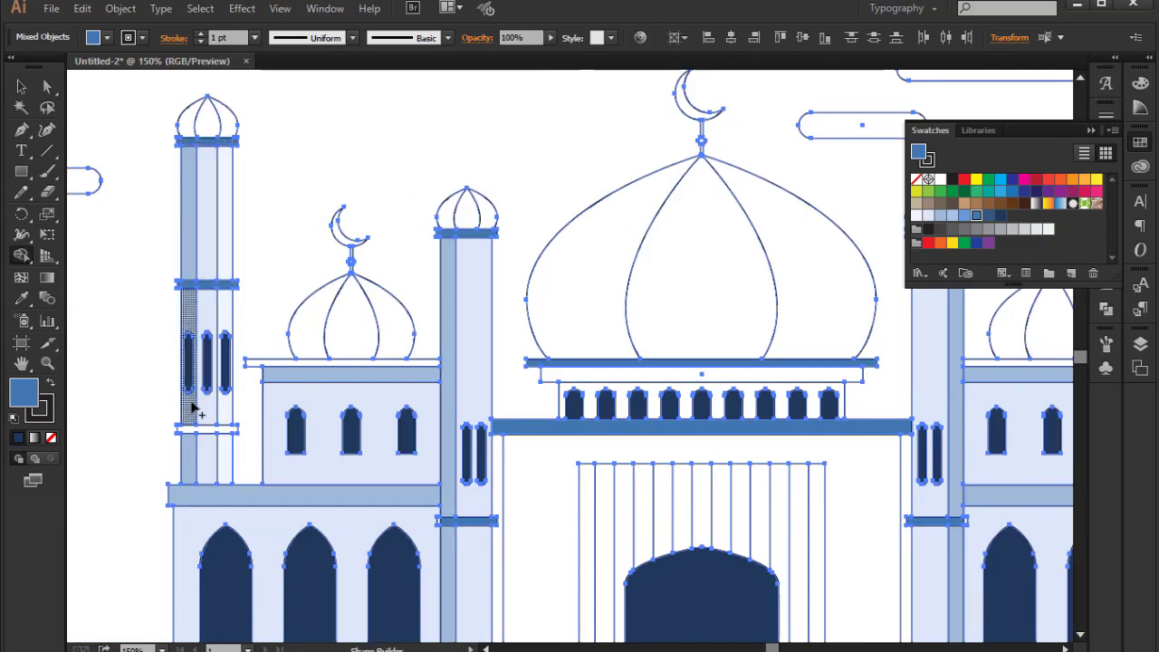
key(ctrl+minus)
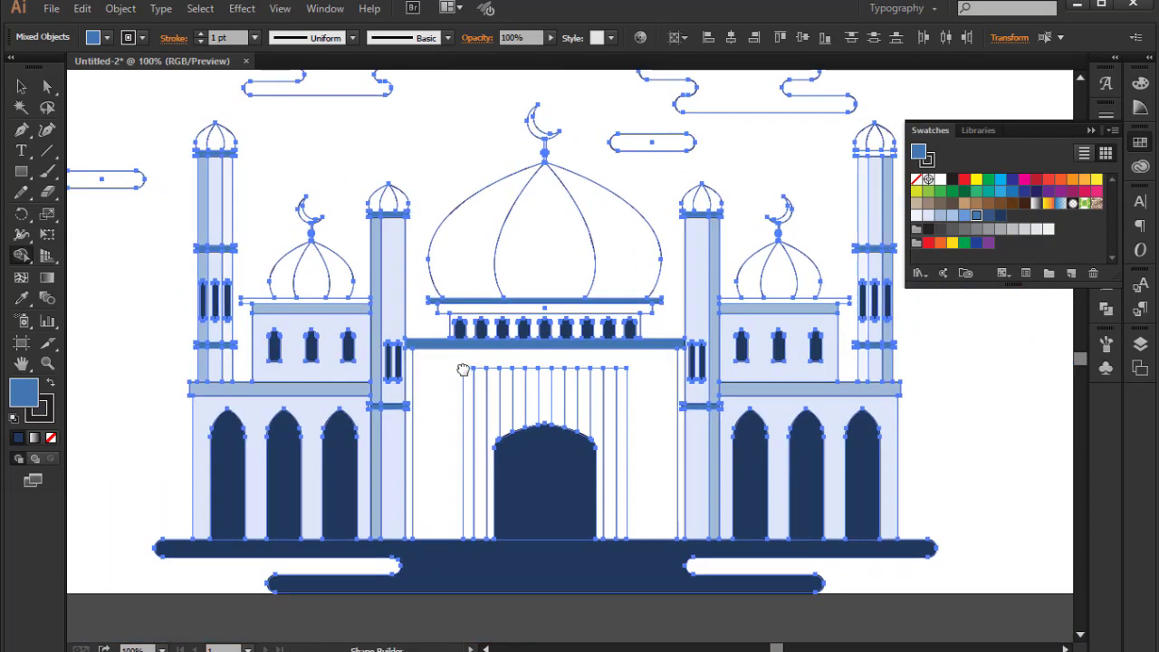
Fill the central gate wall pale lavender, with its side and vertical strips in darker and light blue.
click(988, 215)
click(680, 389)
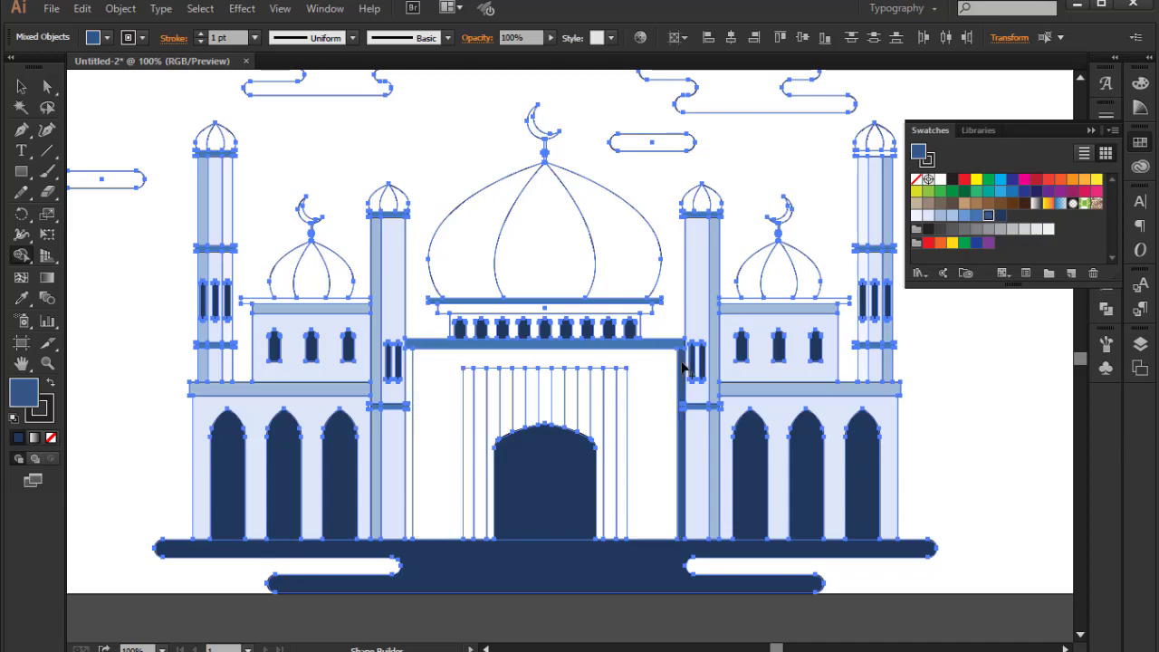
click(940, 215)
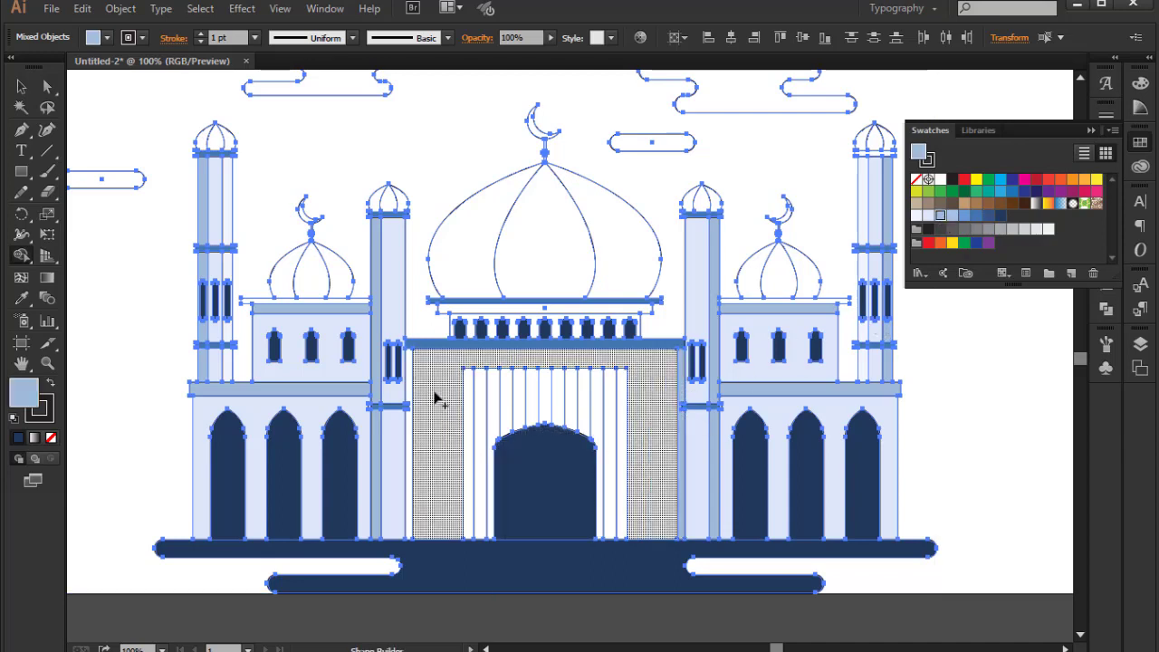
click(409, 381)
click(927, 214)
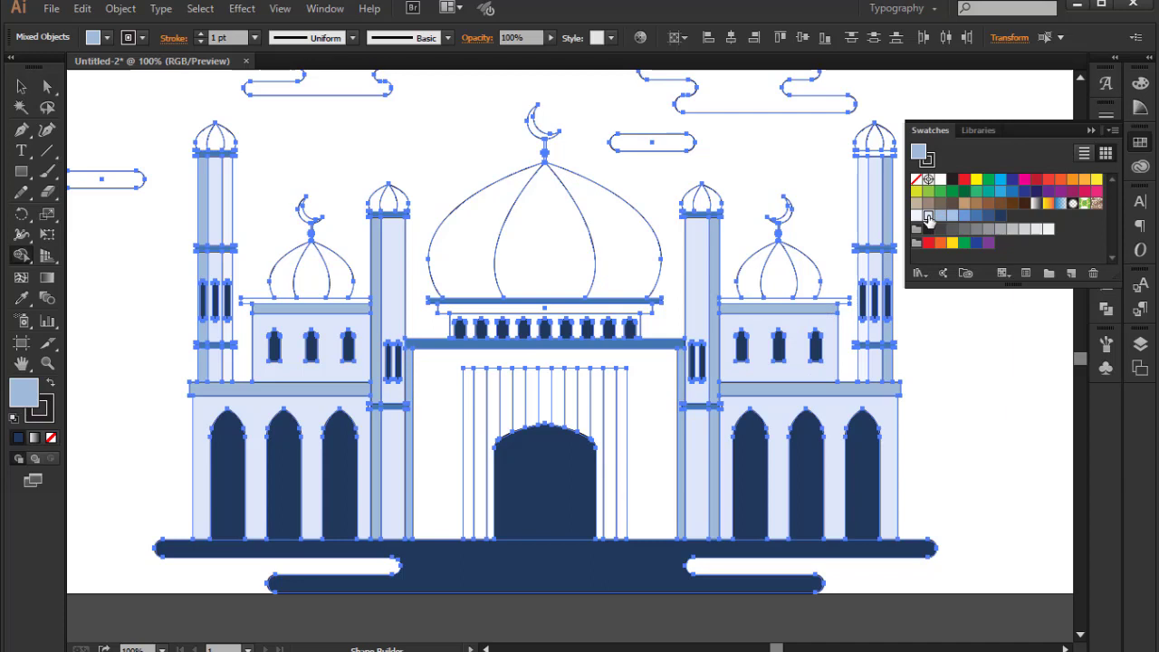
click(667, 408)
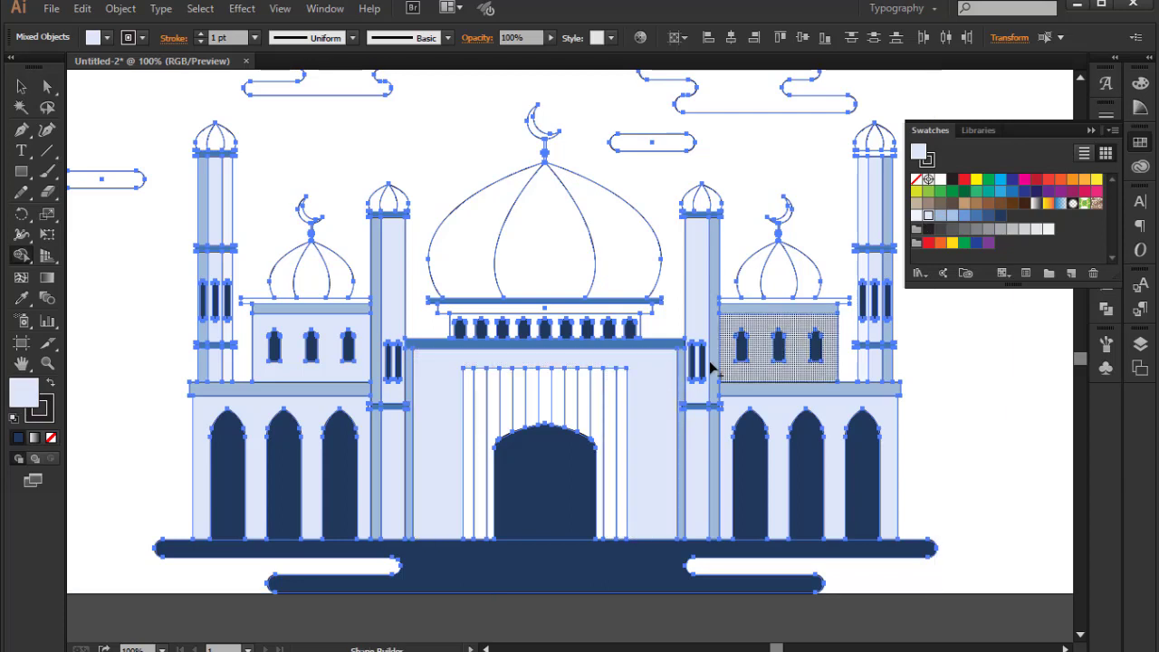
click(939, 214)
click(623, 390)
drag(612, 387, 466, 415)
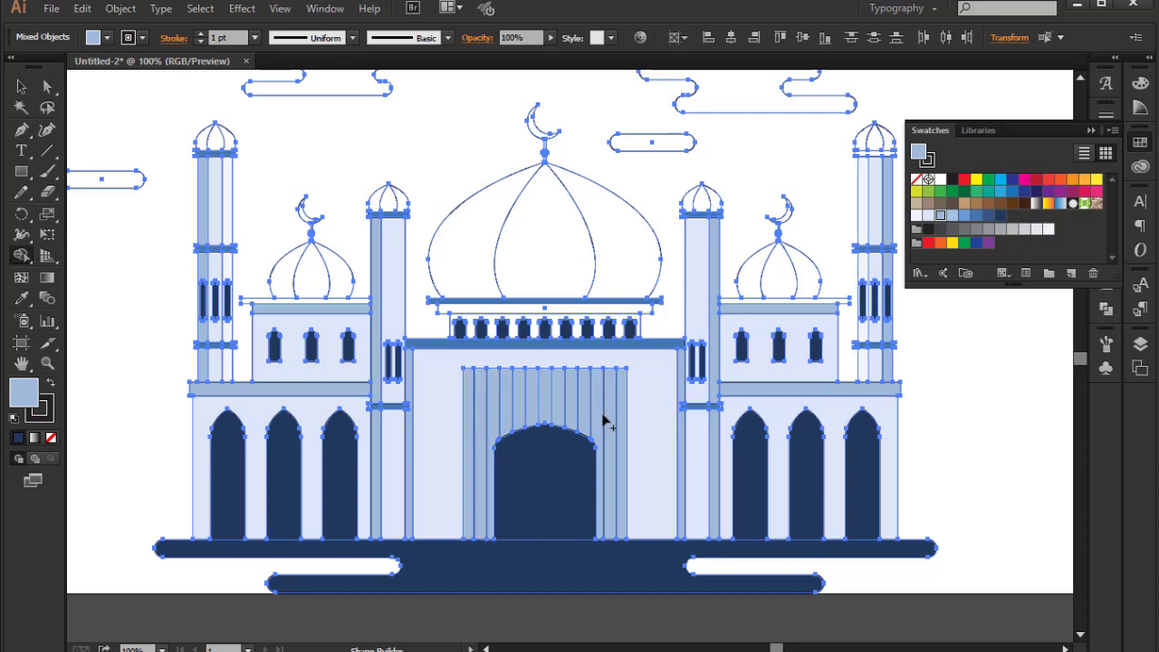
Shade the small domes' and main dome's segments in medium and light blue.
click(976, 214)
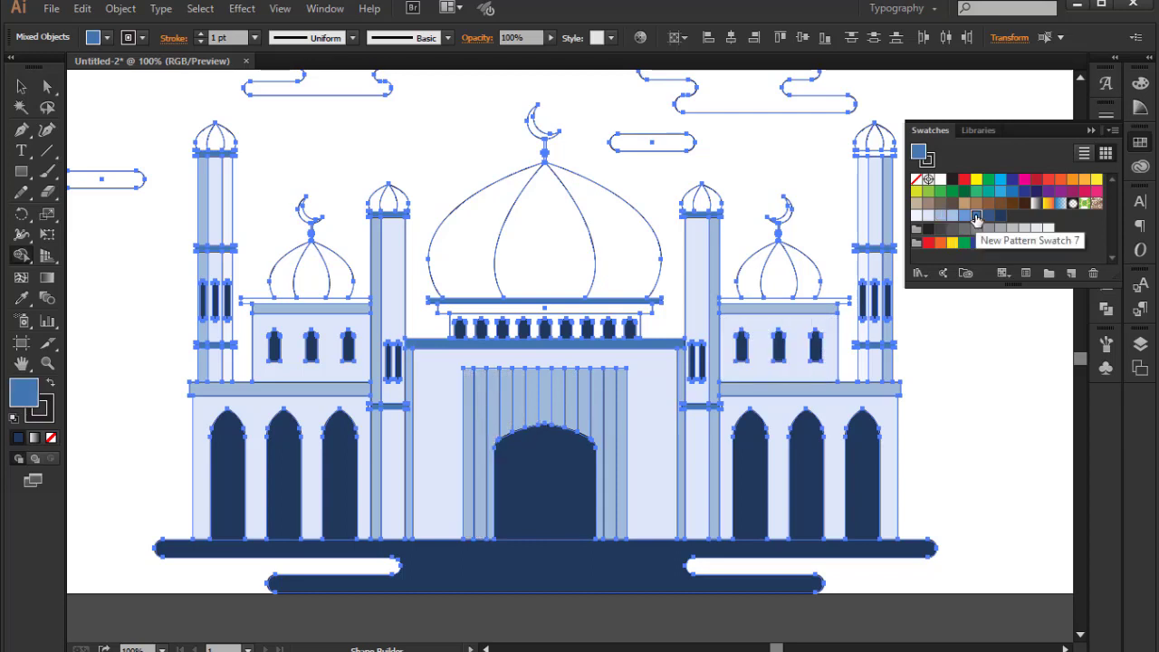
click(348, 282)
key(Left)
click(784, 284)
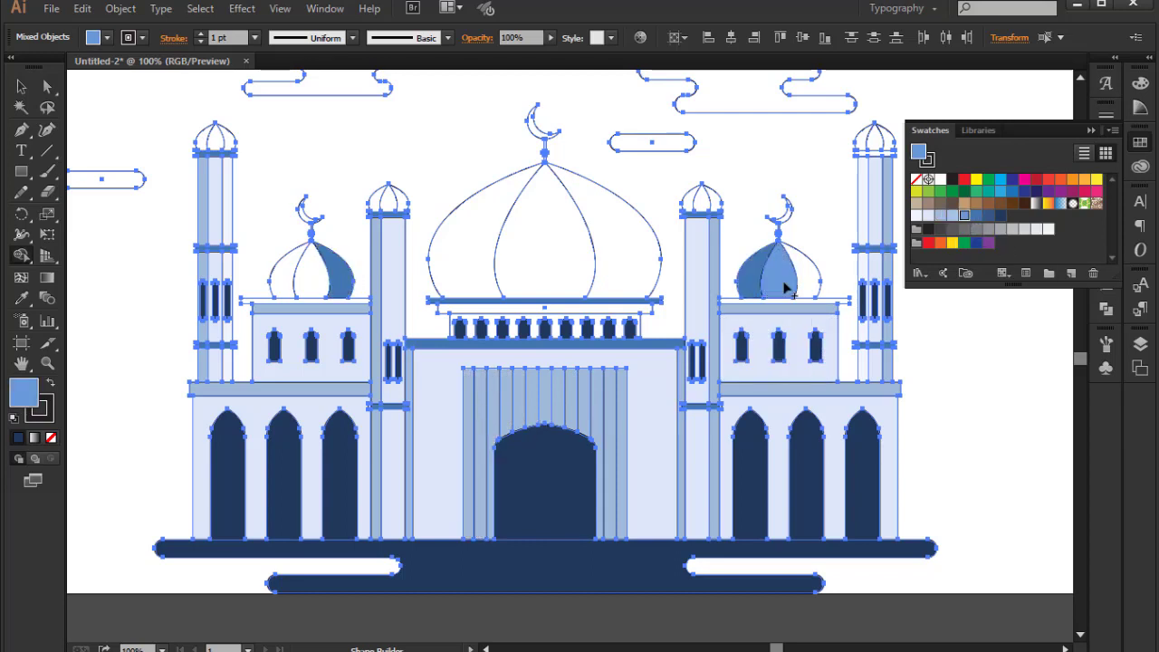
click(318, 281)
click(543, 237)
key(Right)
click(624, 243)
key(Left)
key(Left)
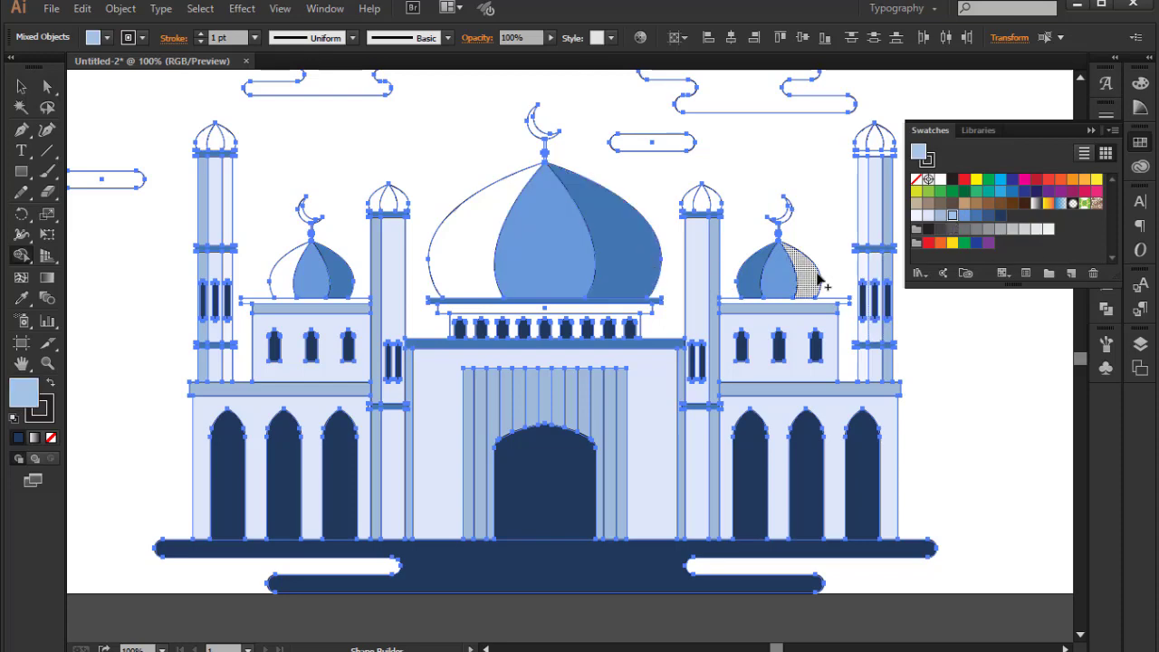
click(815, 279)
click(462, 240)
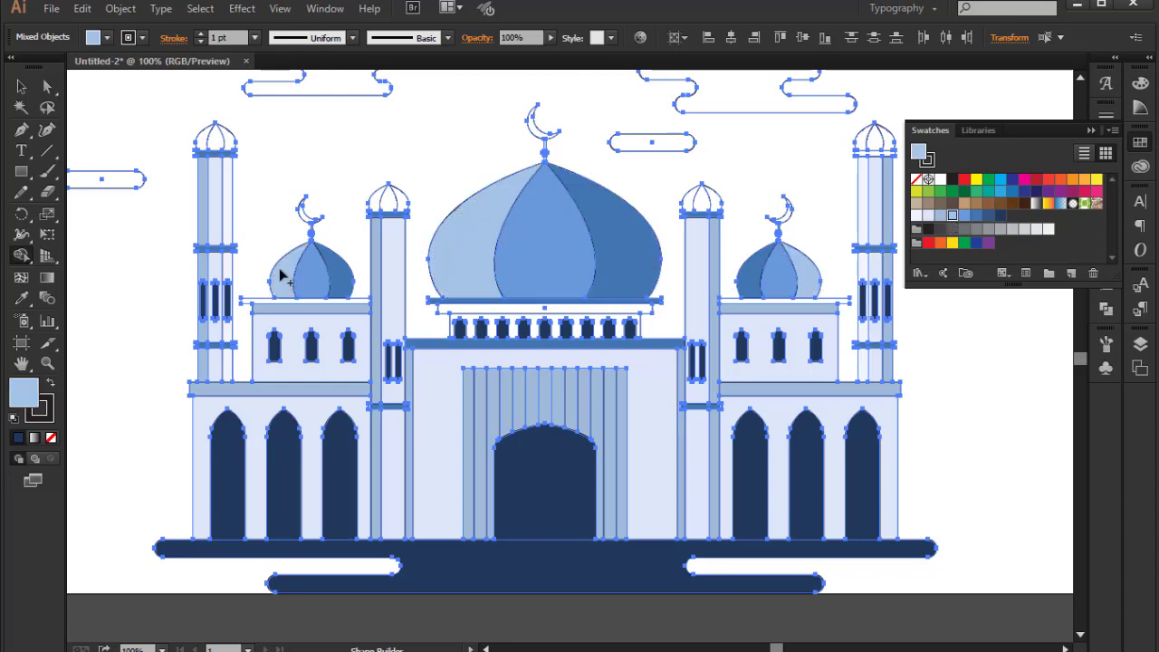
Inspect the main dome while switching between medium and light blue swatches.
ctrl+click(598, 235)
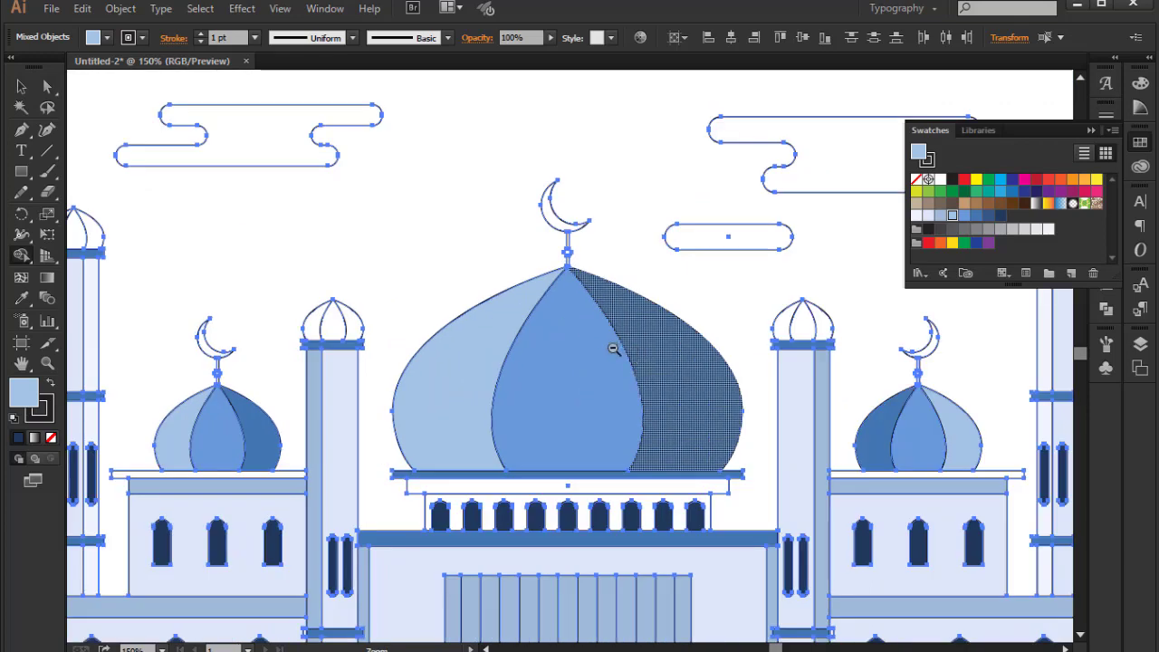
alt+click(613, 348)
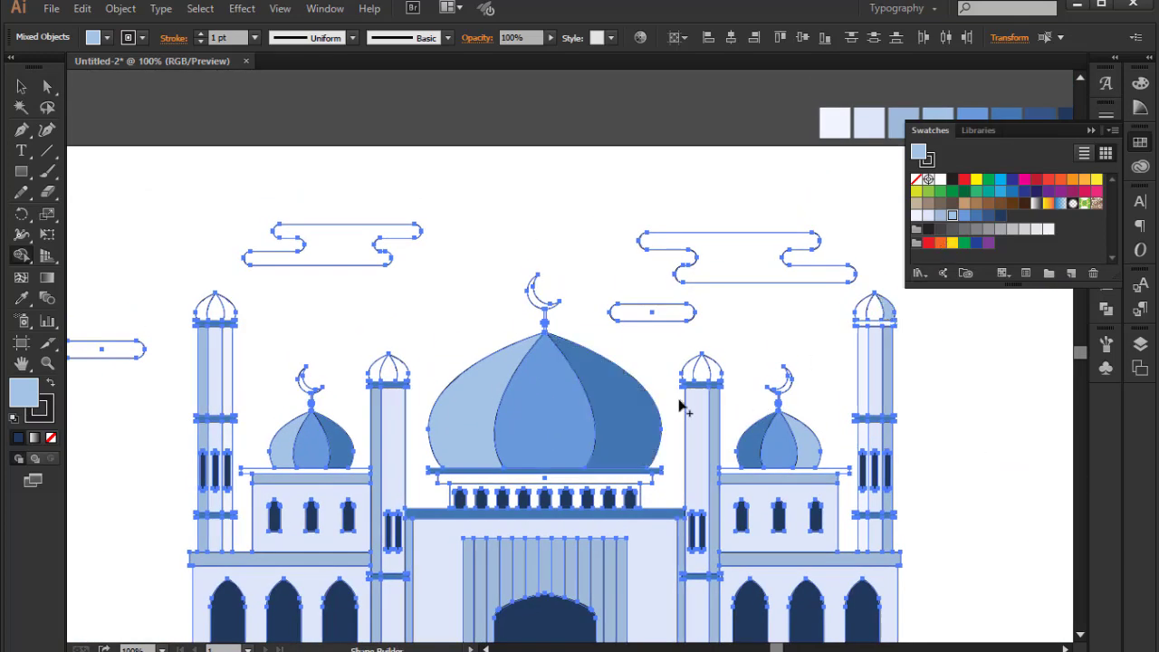
click(963, 217)
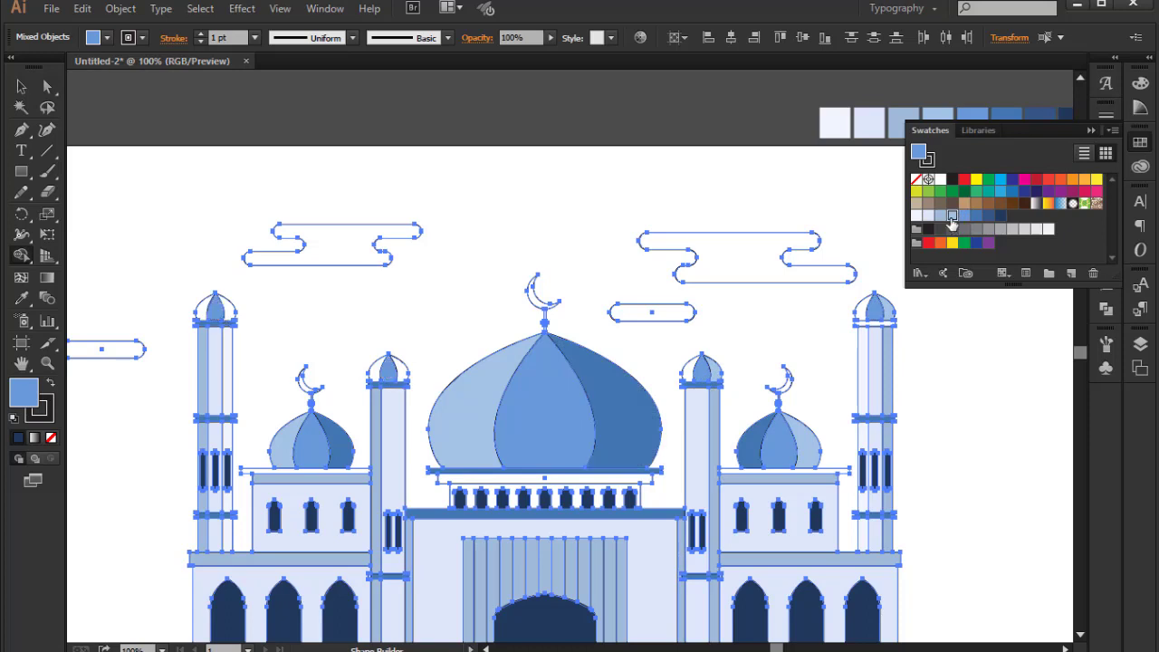
click(952, 215)
click(974, 217)
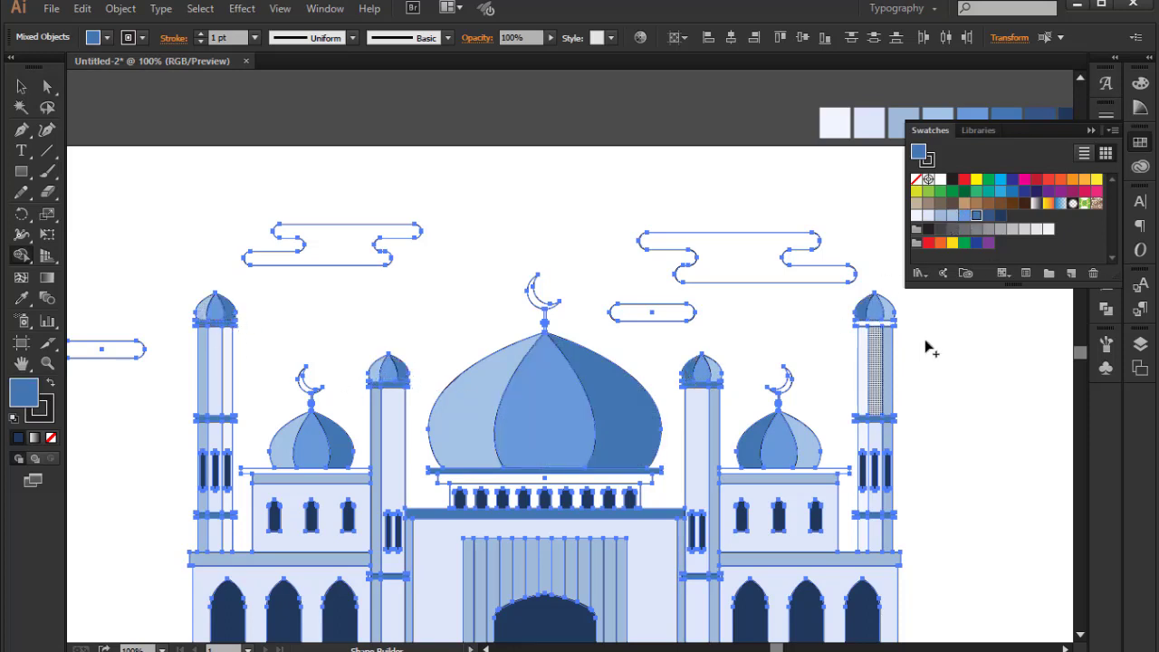
key(ctrl+plus)
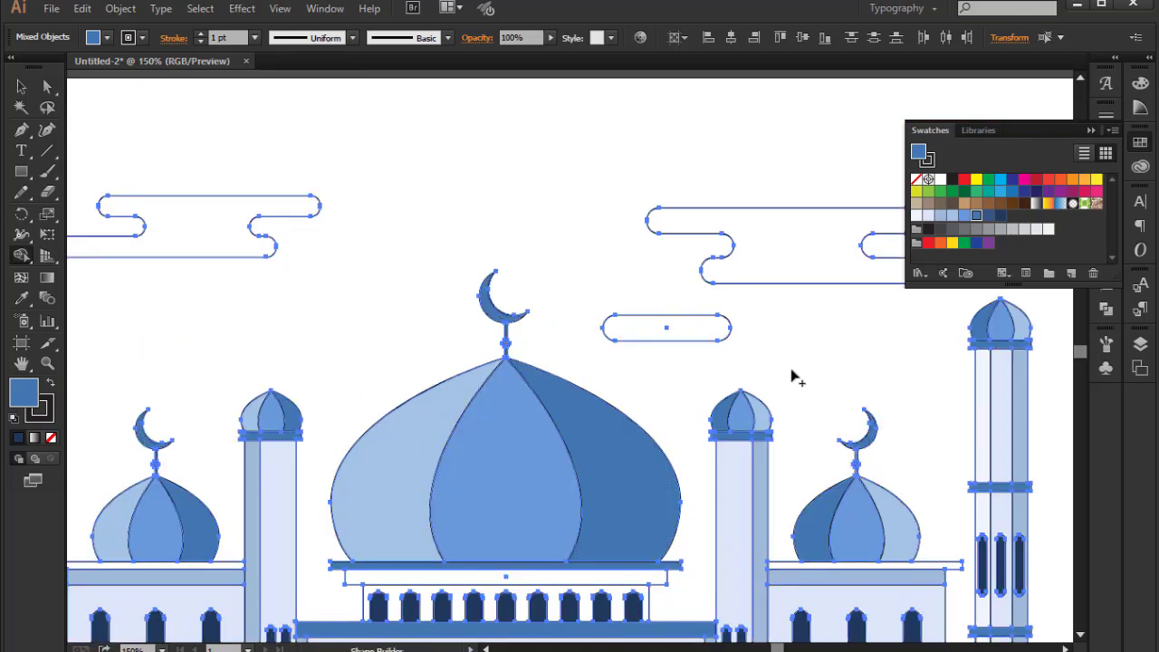
Fill the large right cloud, the left cloud and the small left cloud light blue.
key(ctrl+minus)
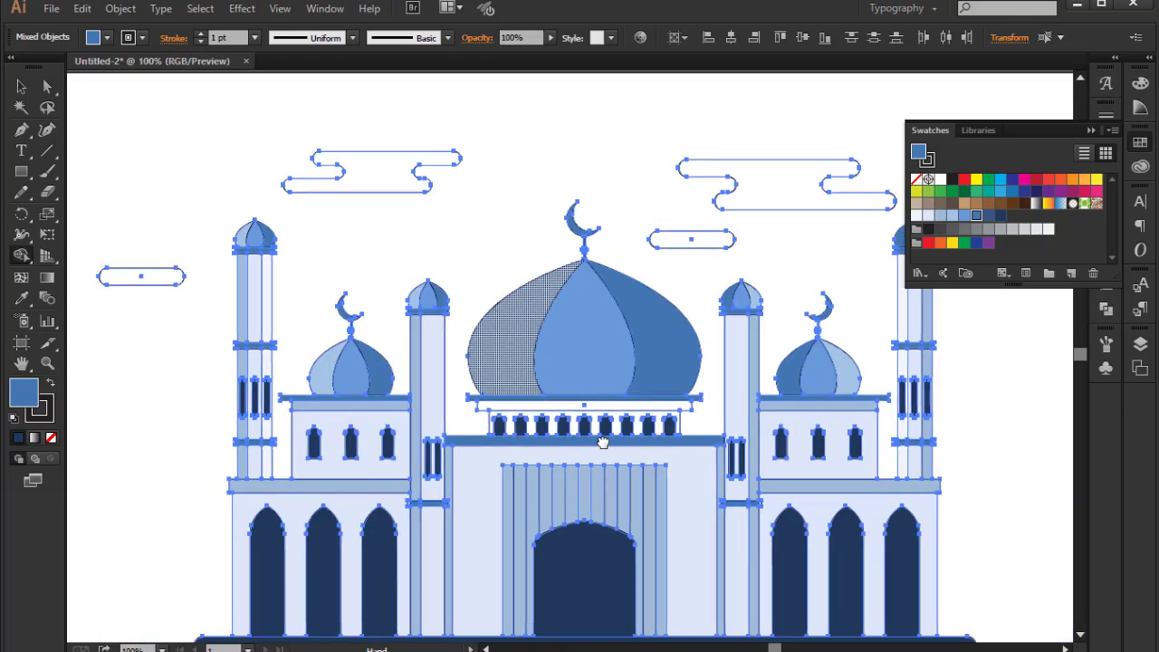
click(940, 216)
click(769, 185)
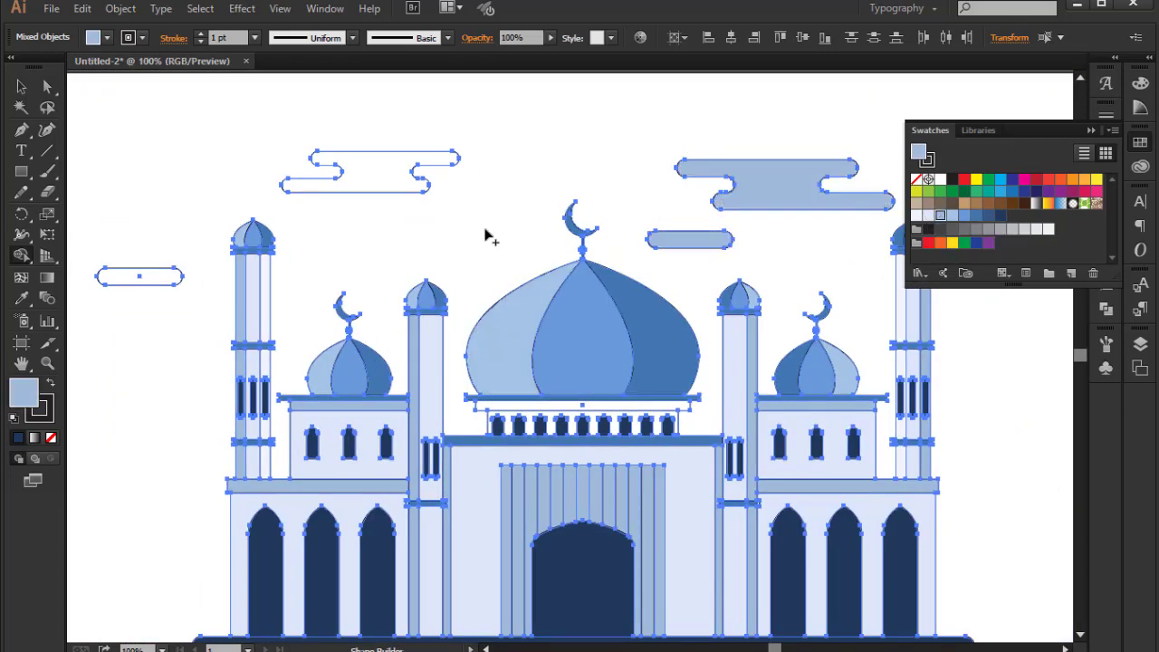
click(362, 179)
click(139, 276)
Select the whole mosque artwork and return to Shape Builder with a very pale fill.
key(ctrl+minus)
key(v)
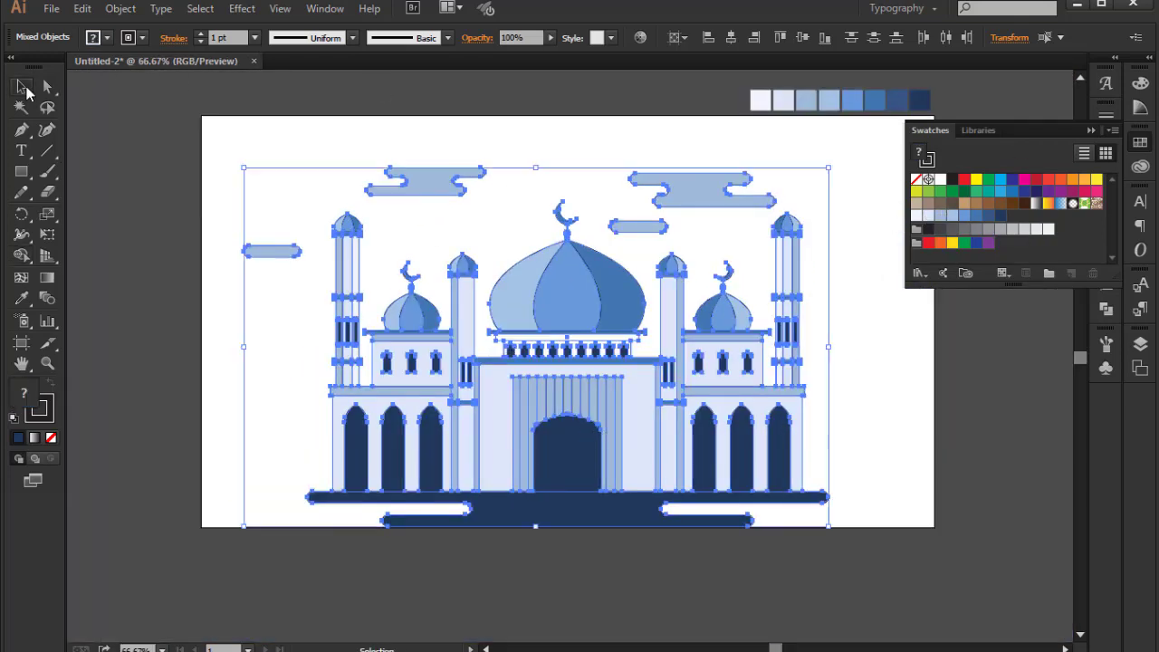
click(134, 246)
drag(230, 157, 828, 529)
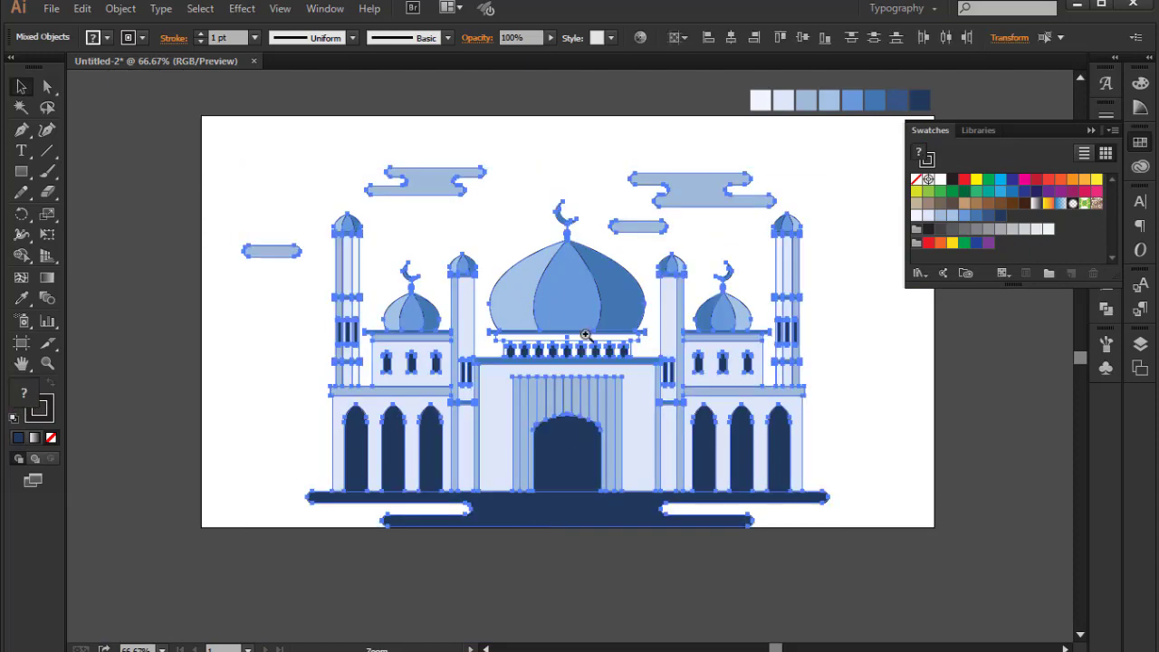
key(ctrl+plus)
key(ctrl+plus)
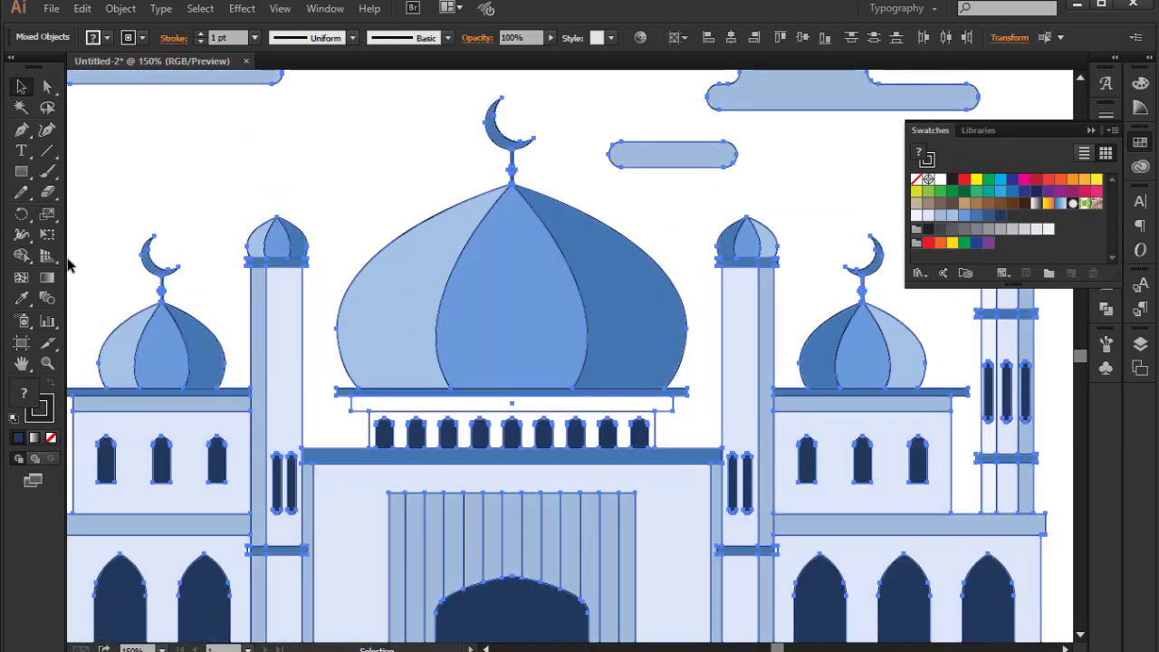
click(22, 255)
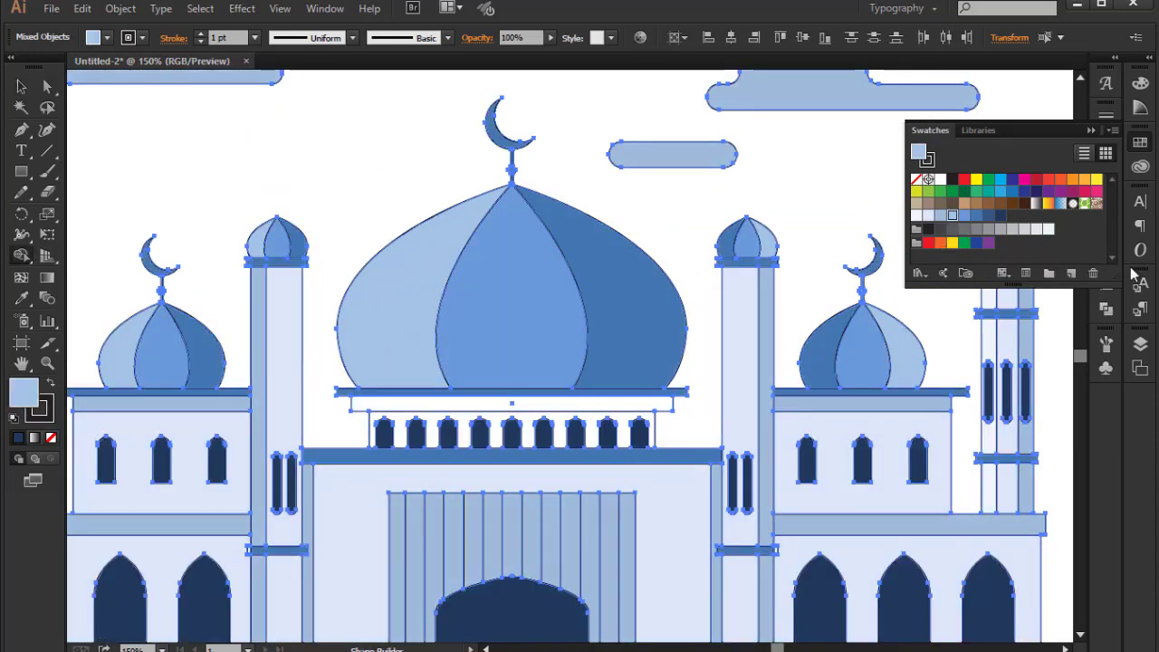
click(927, 215)
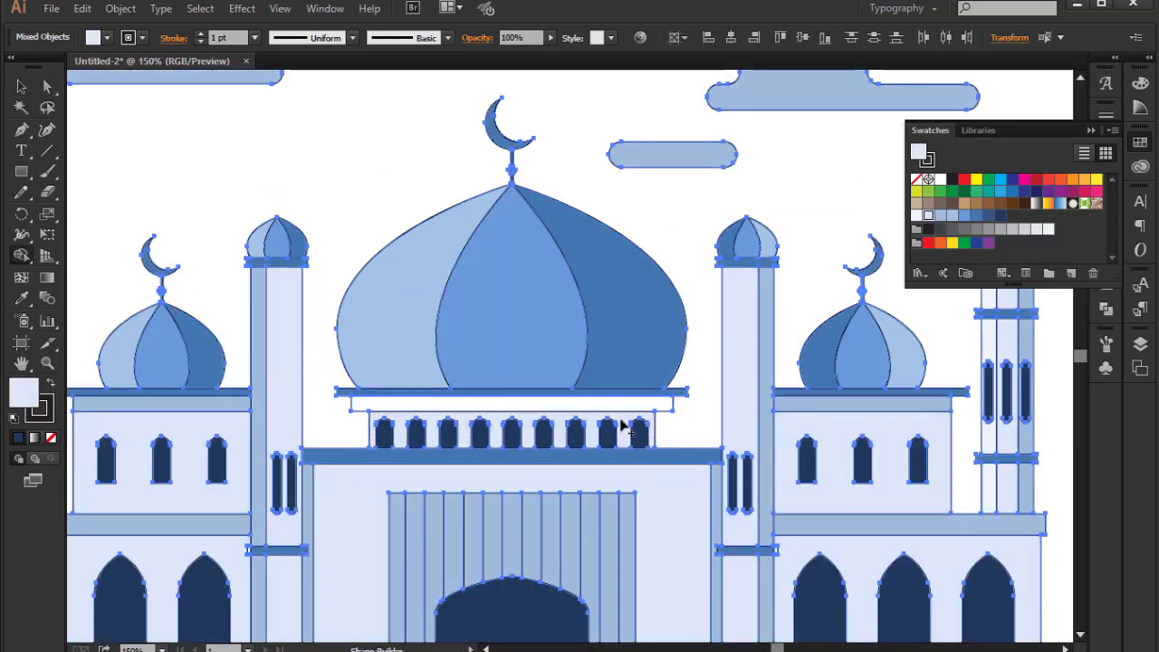
Try a pale fill on the pillar crossbars, undo it, then select all the artwork.
scroll(568, 440, down, 2)
scroll(634, 407, up, 3)
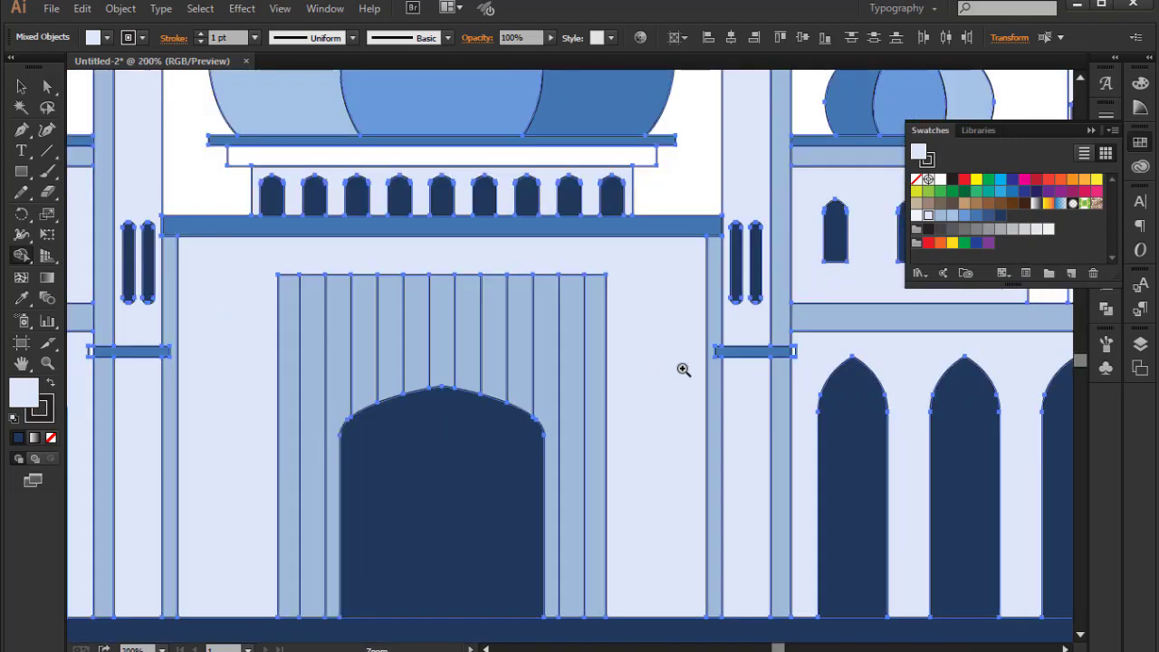
scroll(651, 362, up, 2)
click(623, 364)
scroll(489, 385, down, 2)
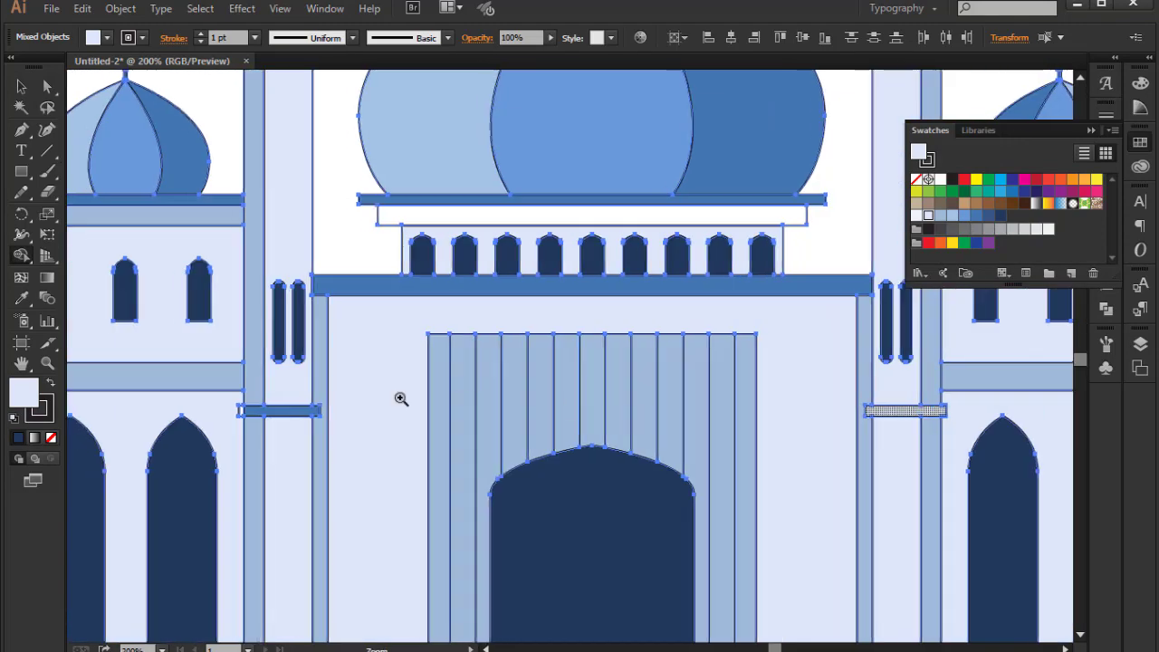
scroll(453, 385, up, 2)
click(592, 357)
key(ctrl+z)
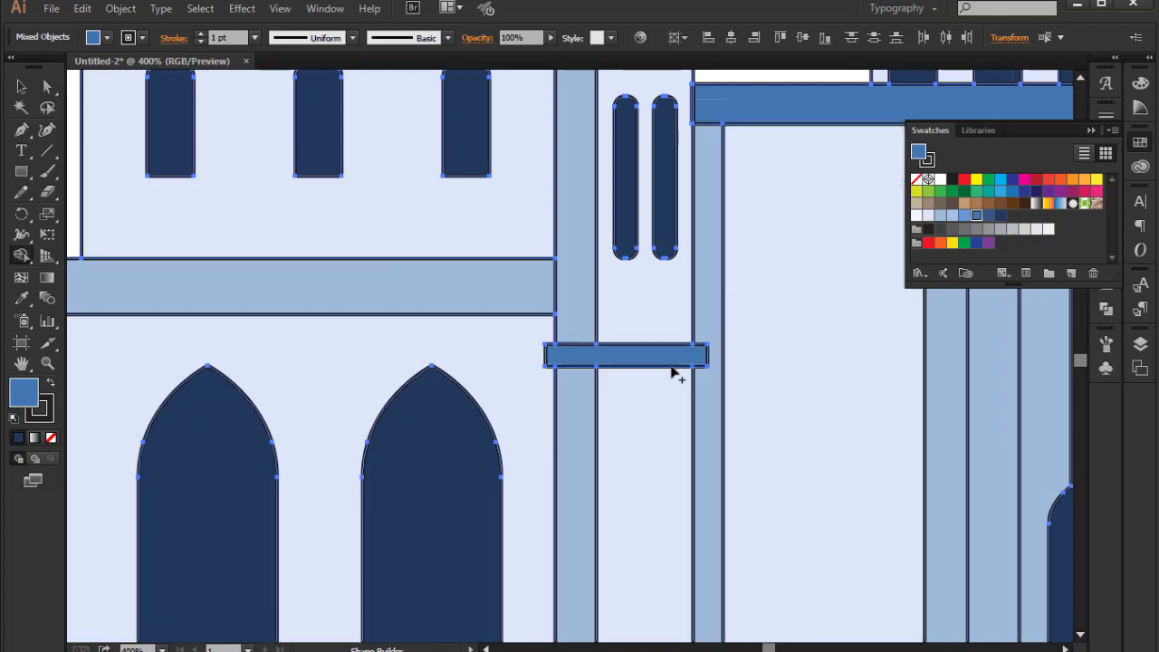
scroll(688, 335, down, 3)
scroll(574, 363, down, 3)
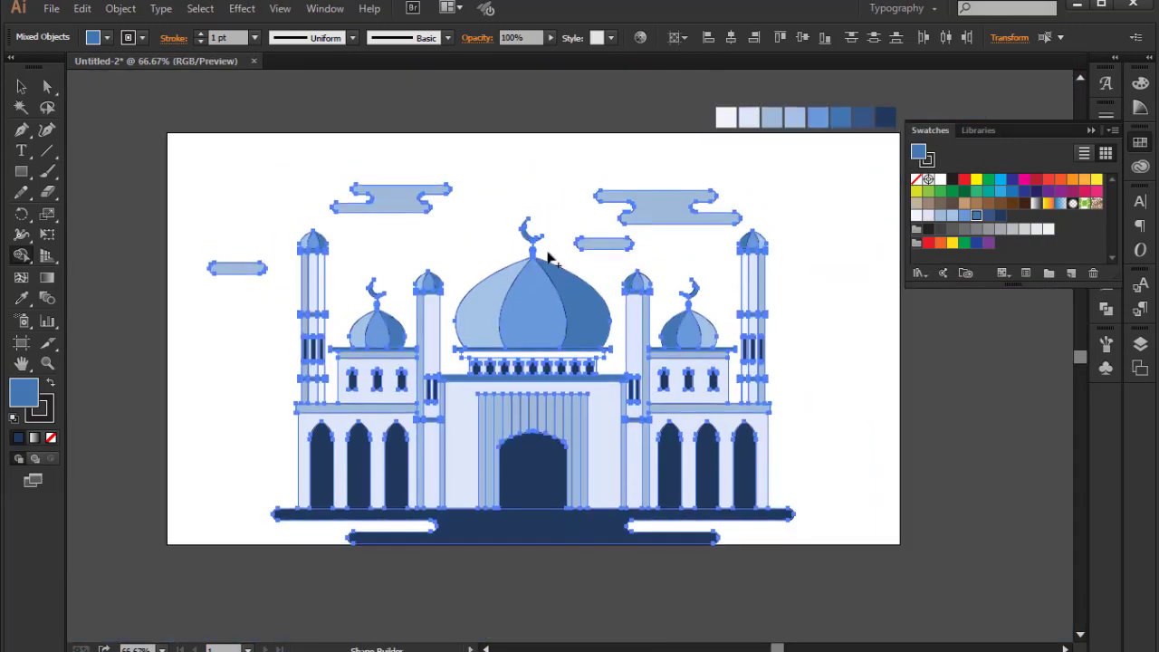
key(v)
key(ctrl+a)
Set the stroke to None on every shape and add a copy of the small cloud on the right.
click(917, 179)
click(862, 344)
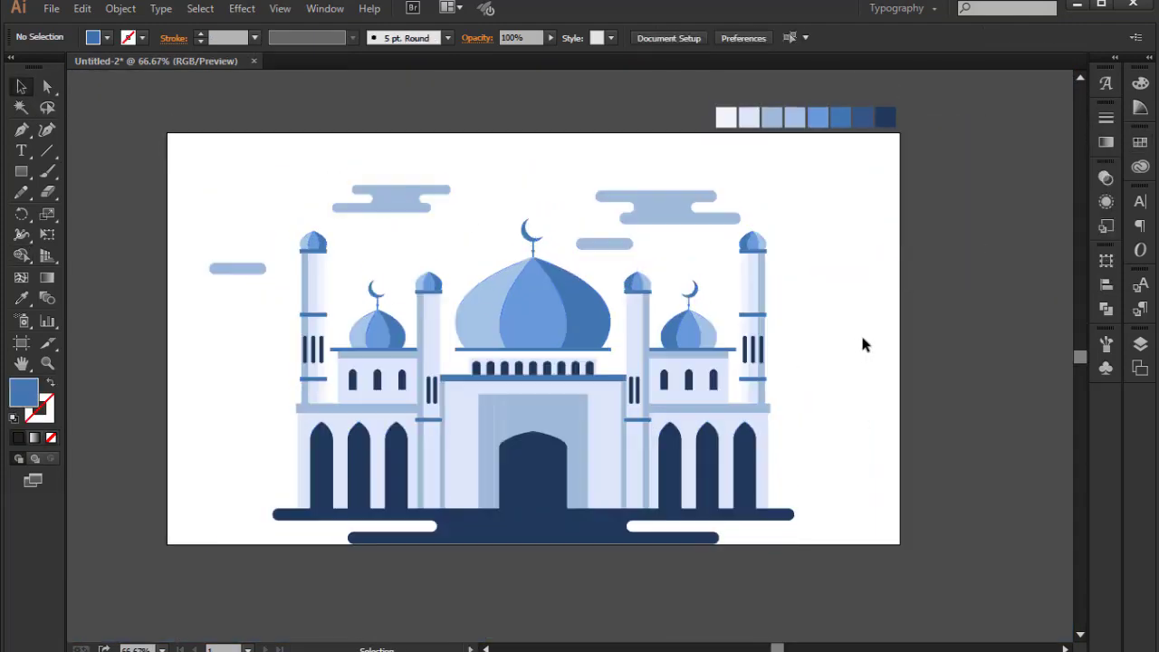
drag(161, 574, 816, 183)
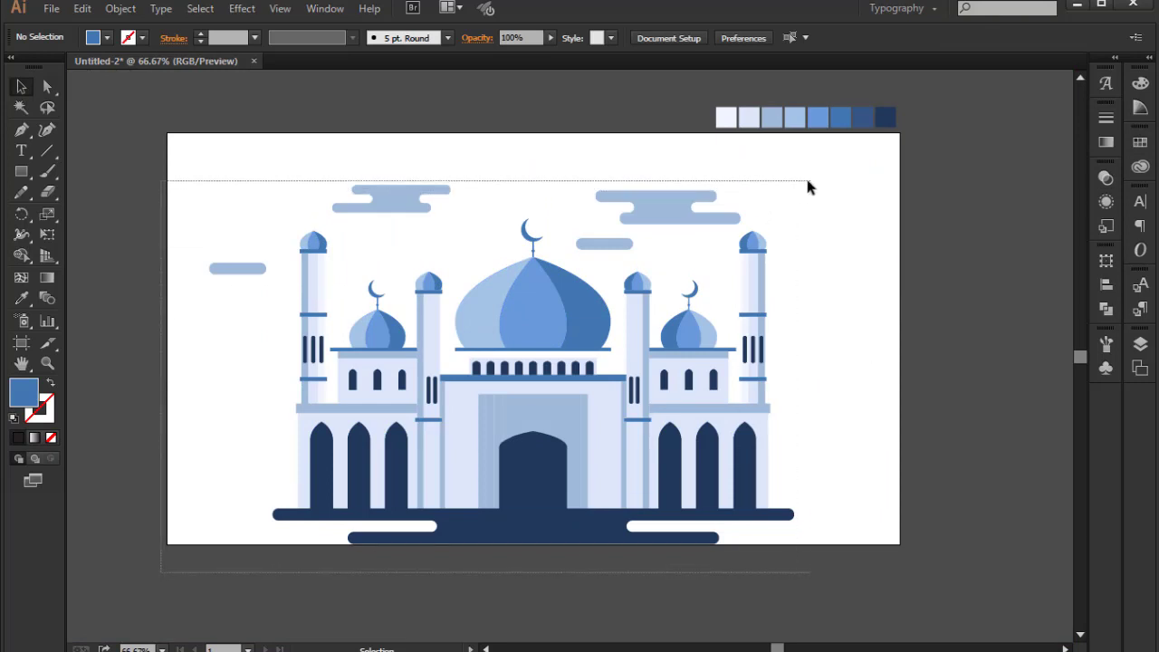
click(816, 177)
mouse_move(237, 268)
mouse_down()
mouse_move(806, 269)
mouse_move(817, 247)
mouse_up()
click(819, 311)
click(819, 302)
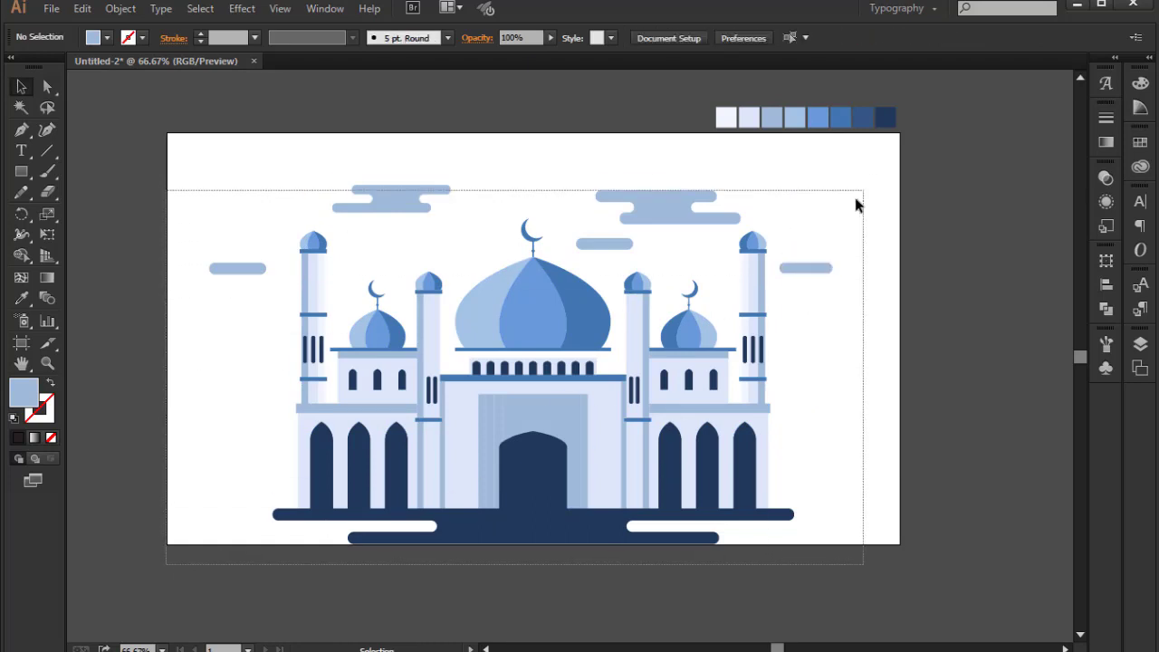
Group the mosque shapes and centre the group on the artboard.
drag(181, 569, 871, 184)
key(ctrl+g)
click(802, 37)
click(731, 37)
click(969, 276)
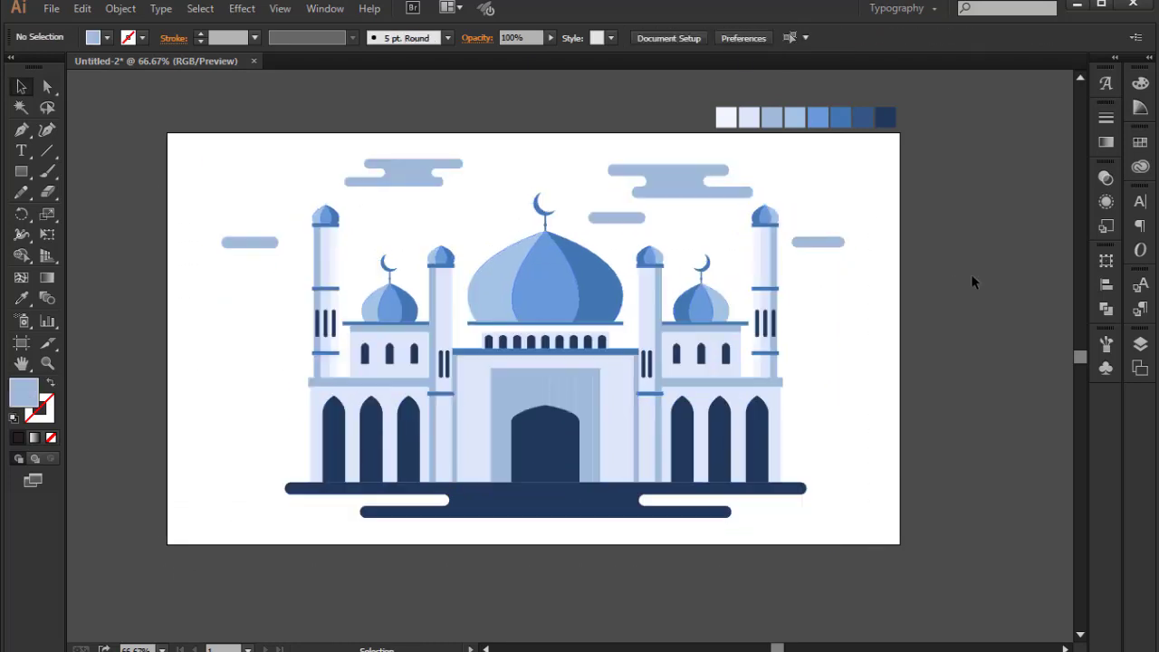
Recolour alternate gate stripes with the palest blue using the Eyedropper.
key(ctrl+=)
key(ctrl+=)
click(680, 292)
shift+click(477, 308)
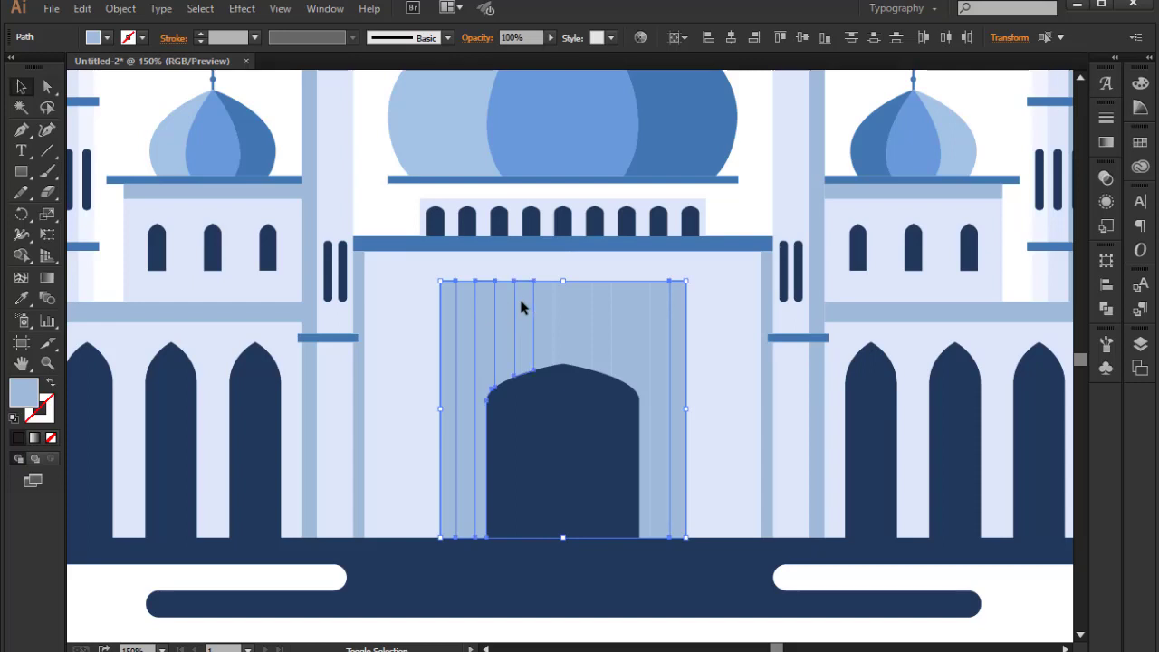
key(ctrl+minus)
key(ctrl+minus)
key(i)
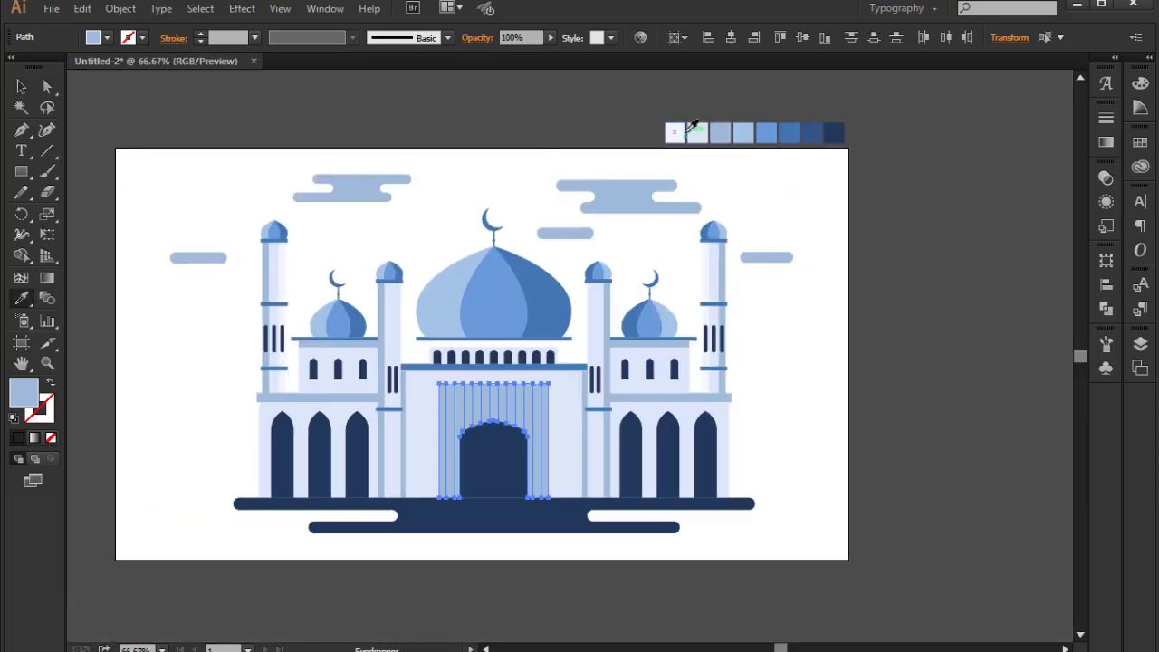
click(697, 133)
key(v)
click(171, 88)
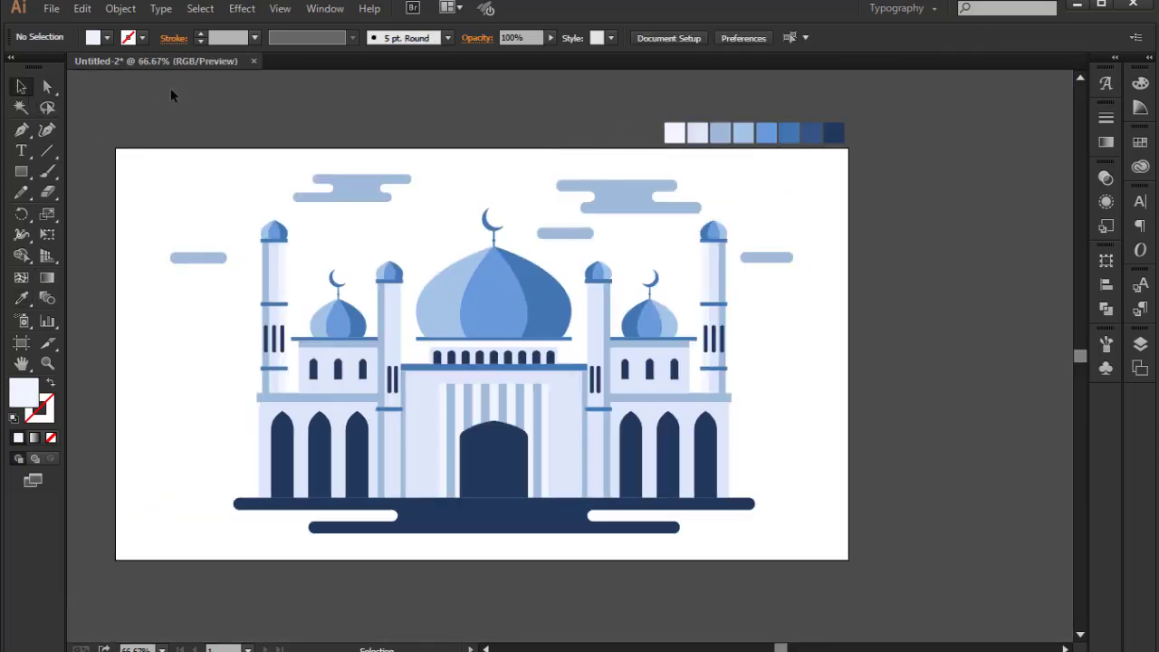
scroll(507, 383, up, 1)
scroll(956, 353, down, 1)
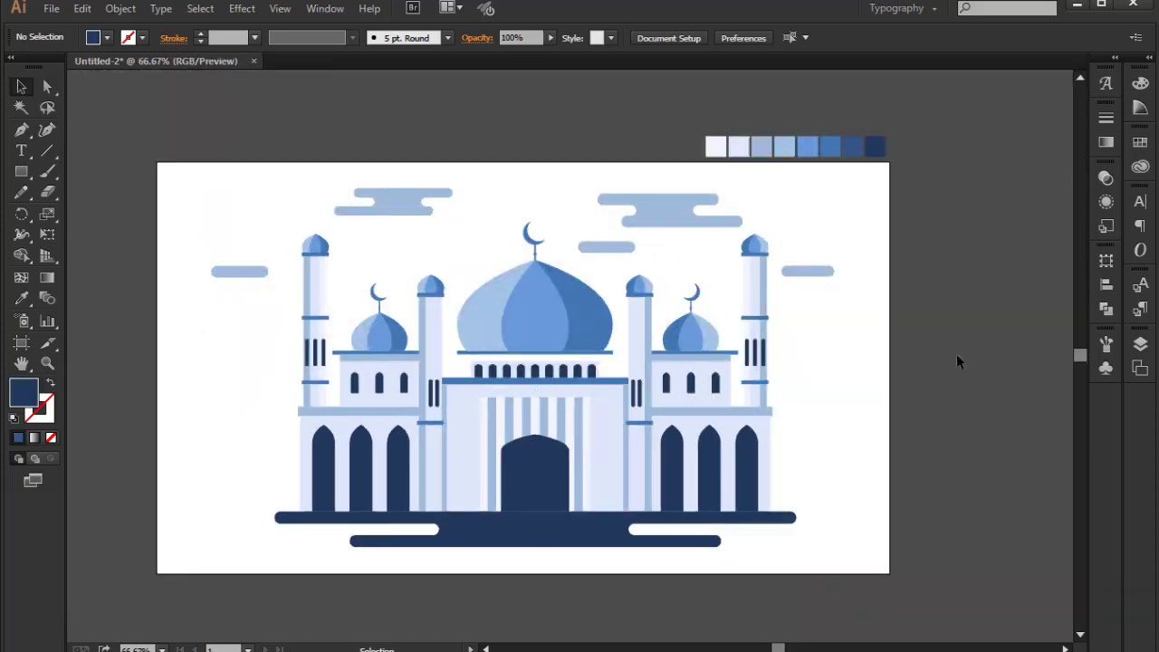